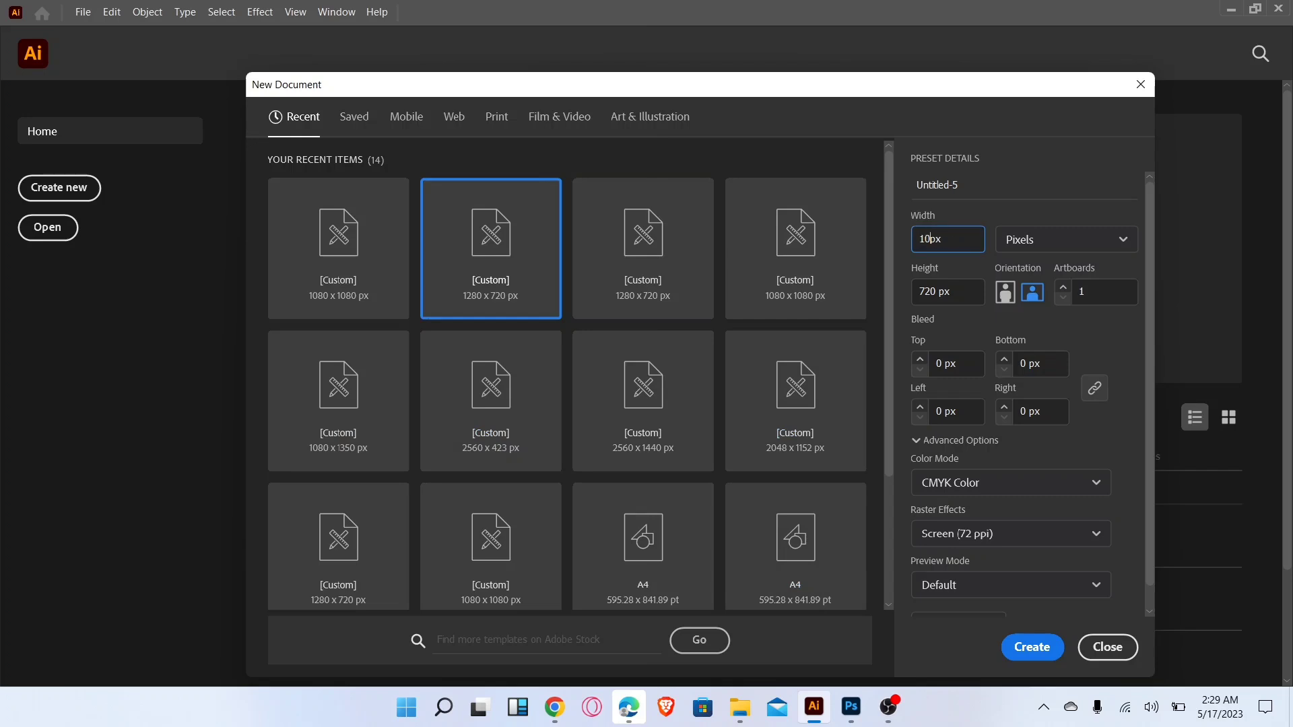
Create a document with three 1080 × 1080 px artboards in a row, 10 px spacing
double_click(927, 292)
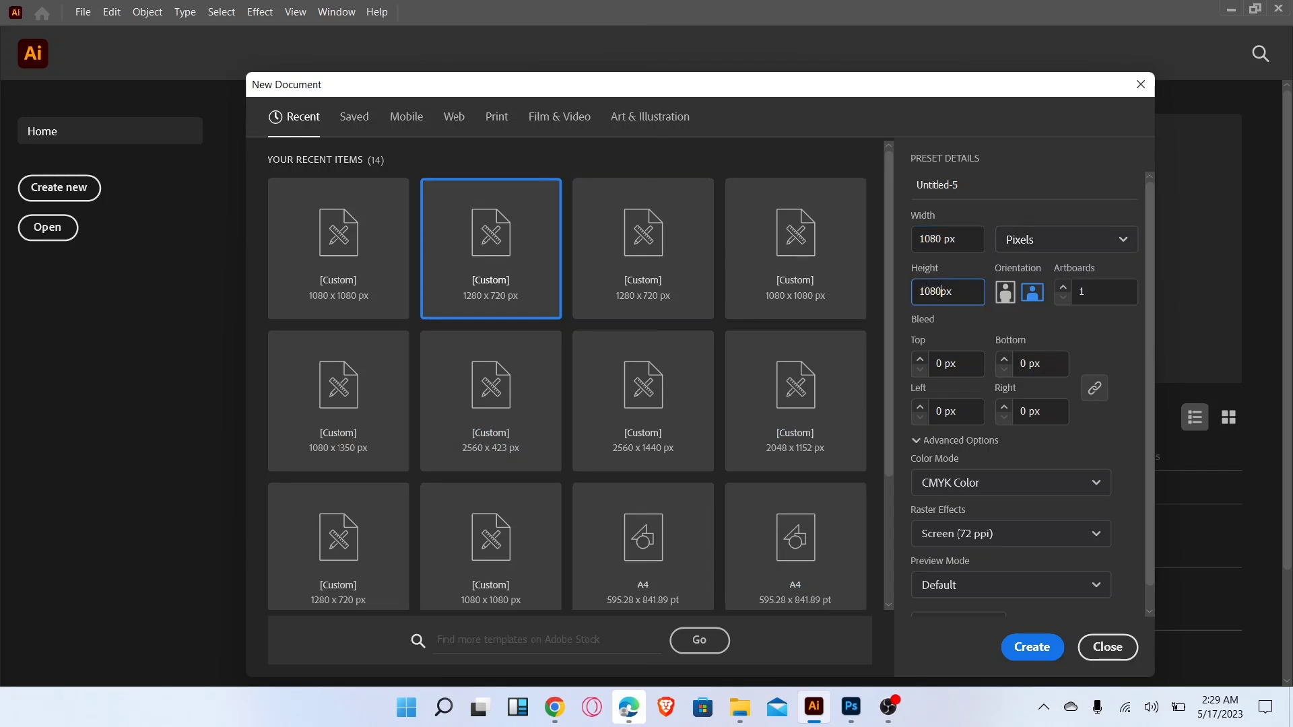
click(1064, 293)
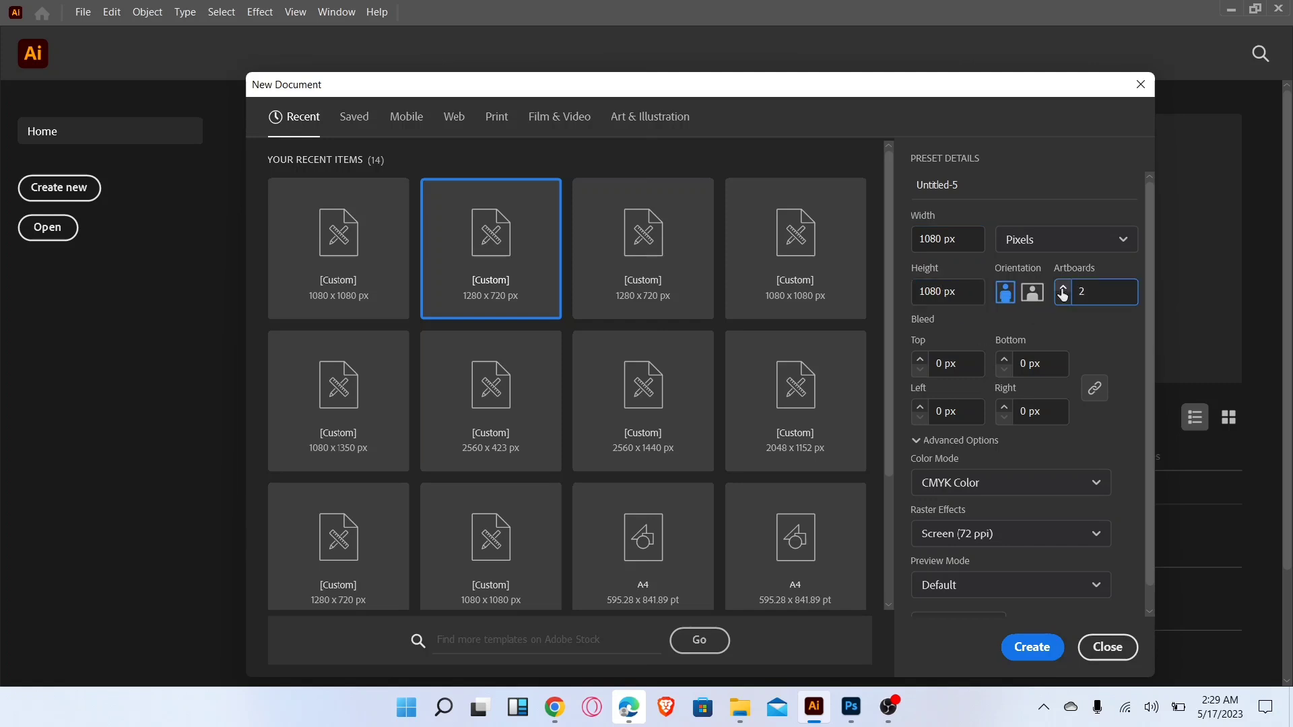
scroll(1031, 472, down, 1)
click(958, 602)
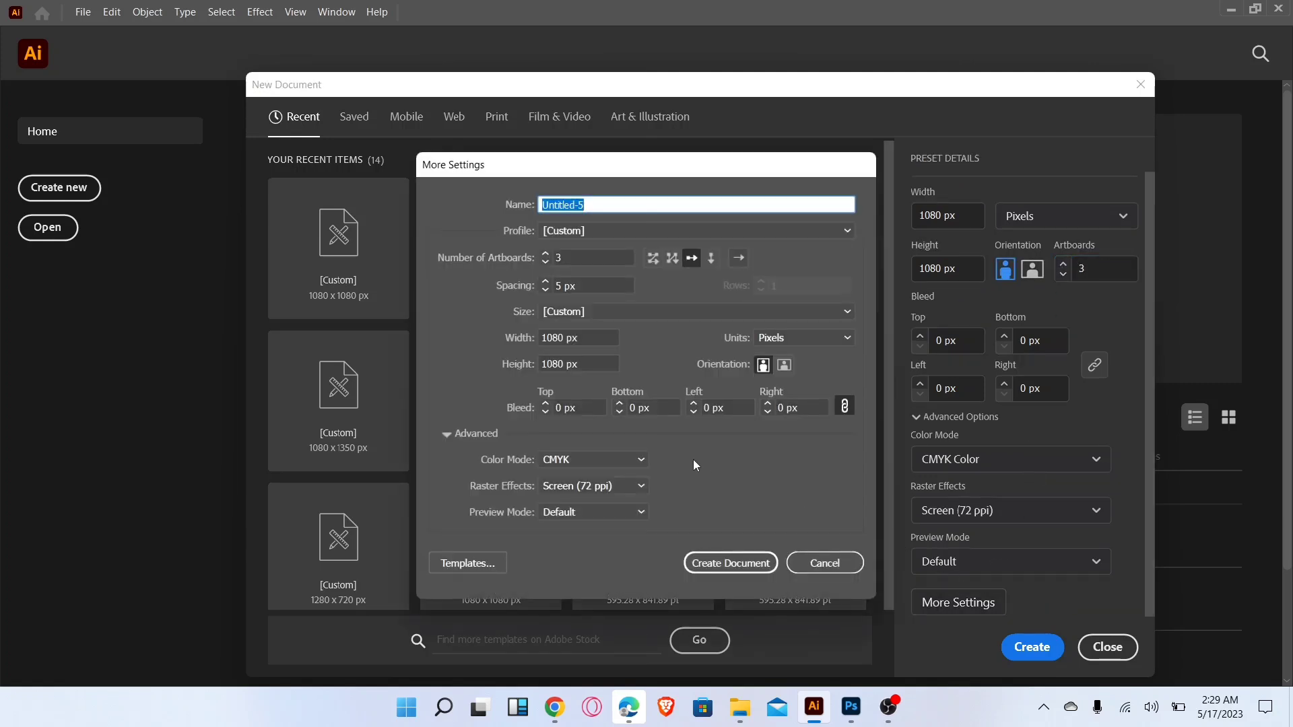
click(559, 285)
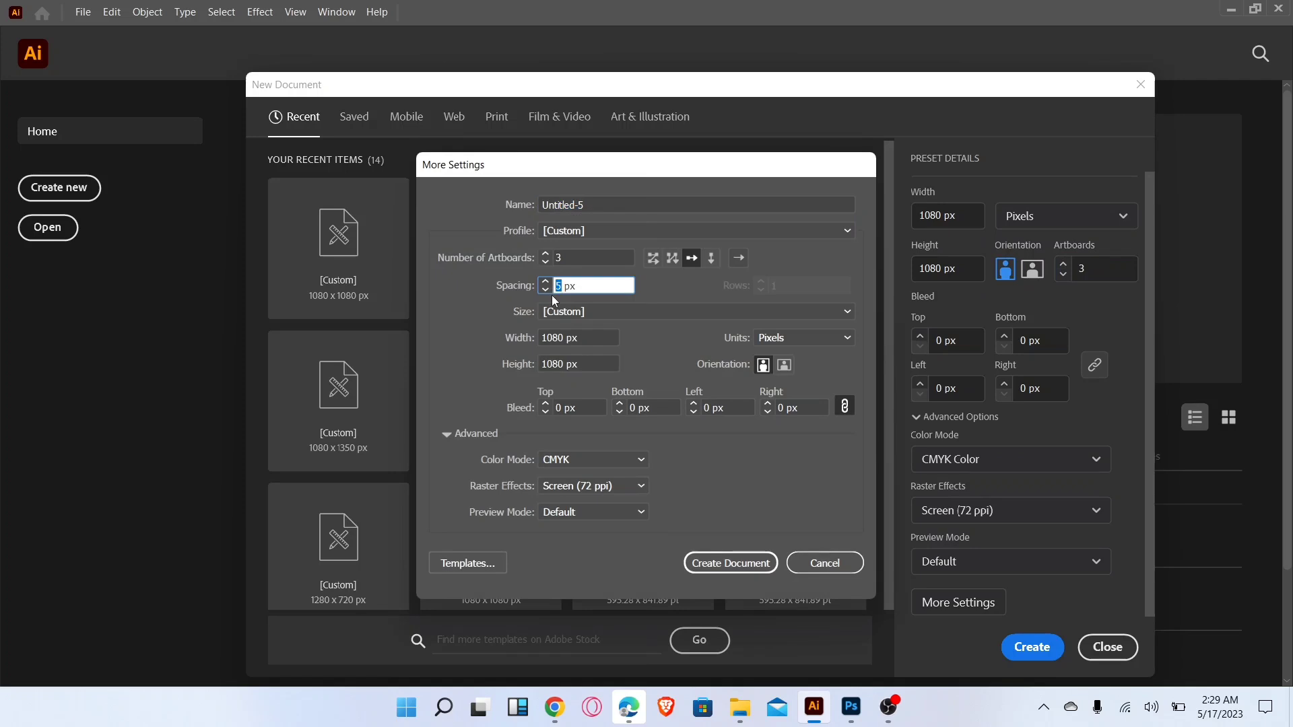
text(10)
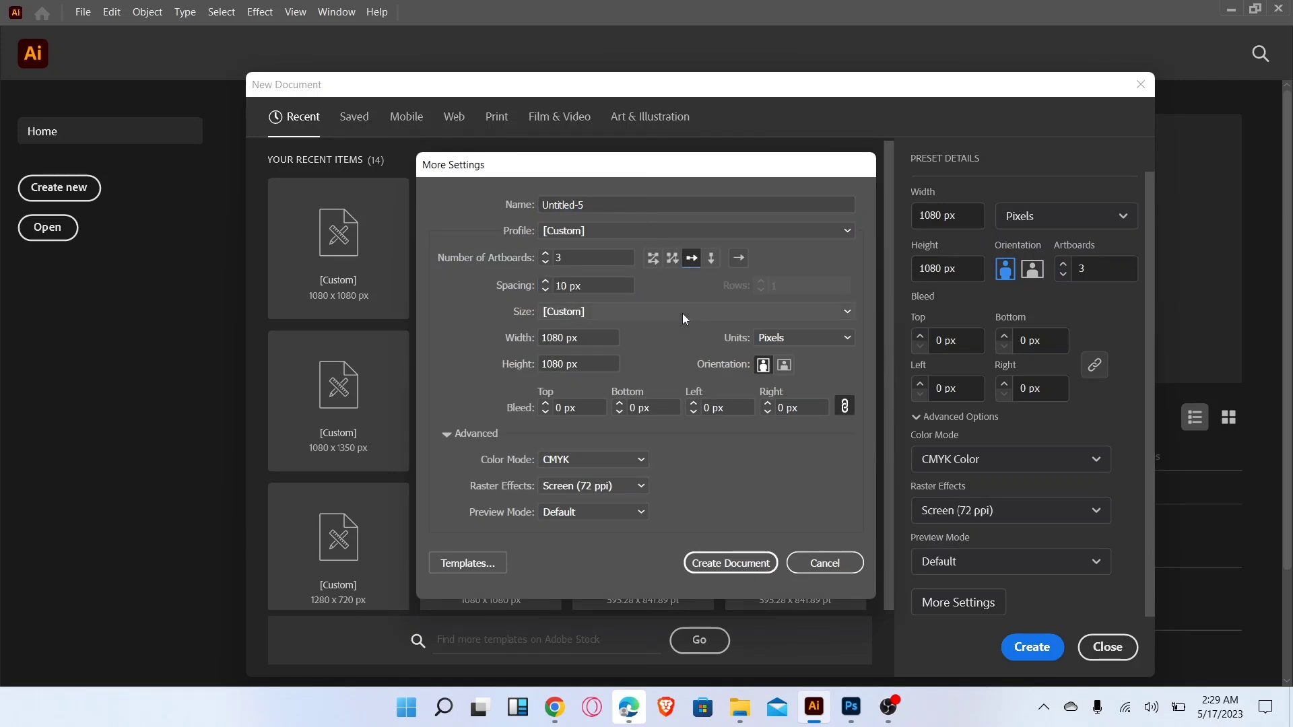
click(708, 565)
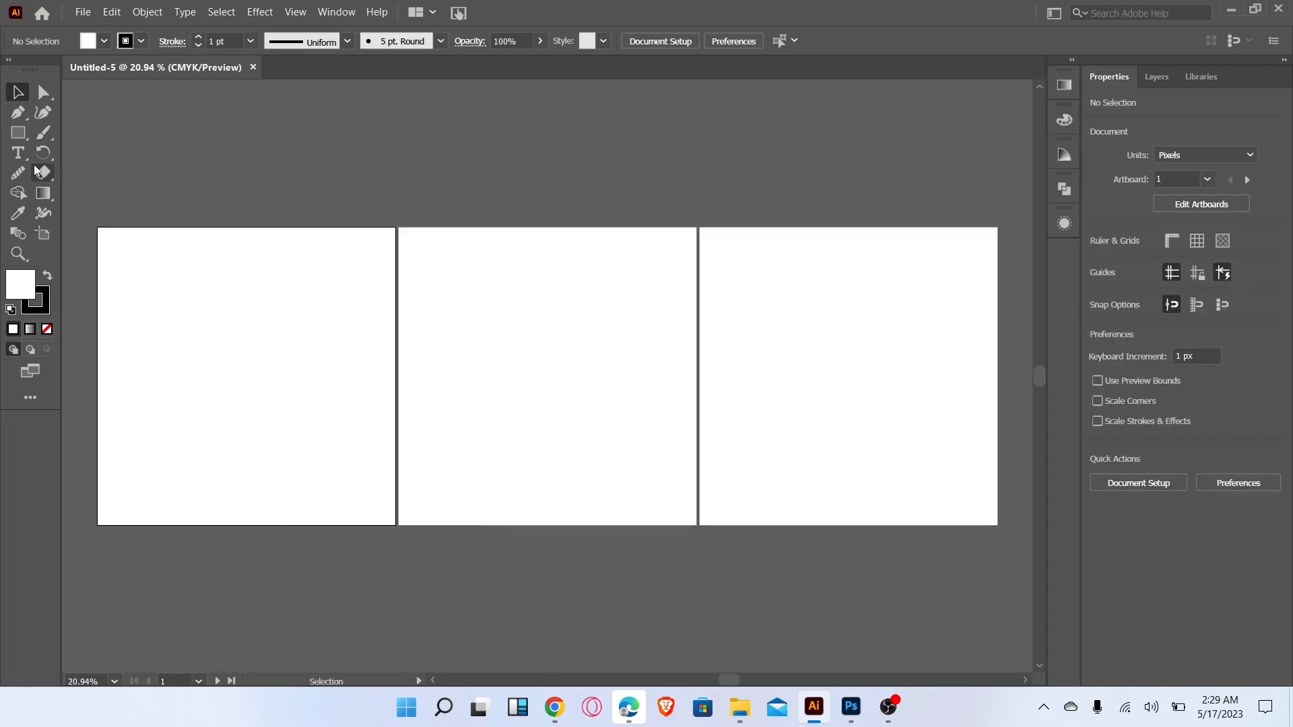
Draw a 1080 × 1080 px square, place it on the first artboard and fill it black
right_click(18, 133)
click(74, 130)
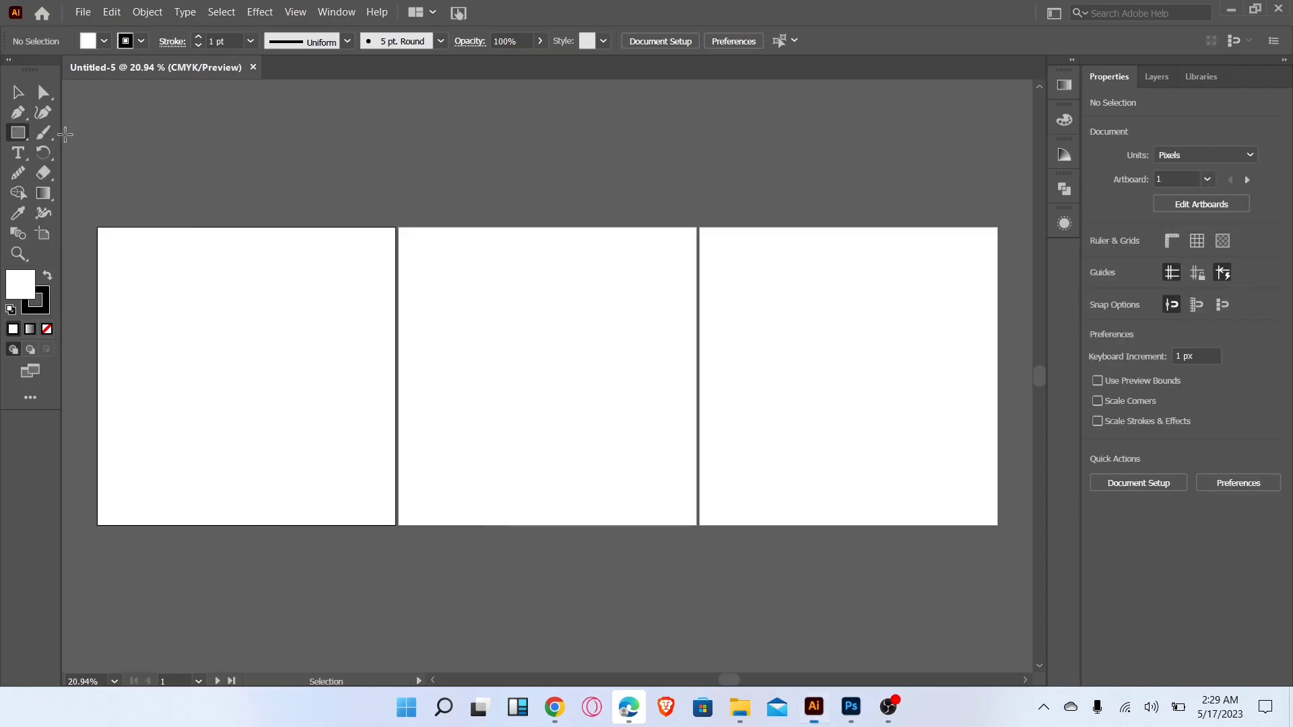
click(499, 323)
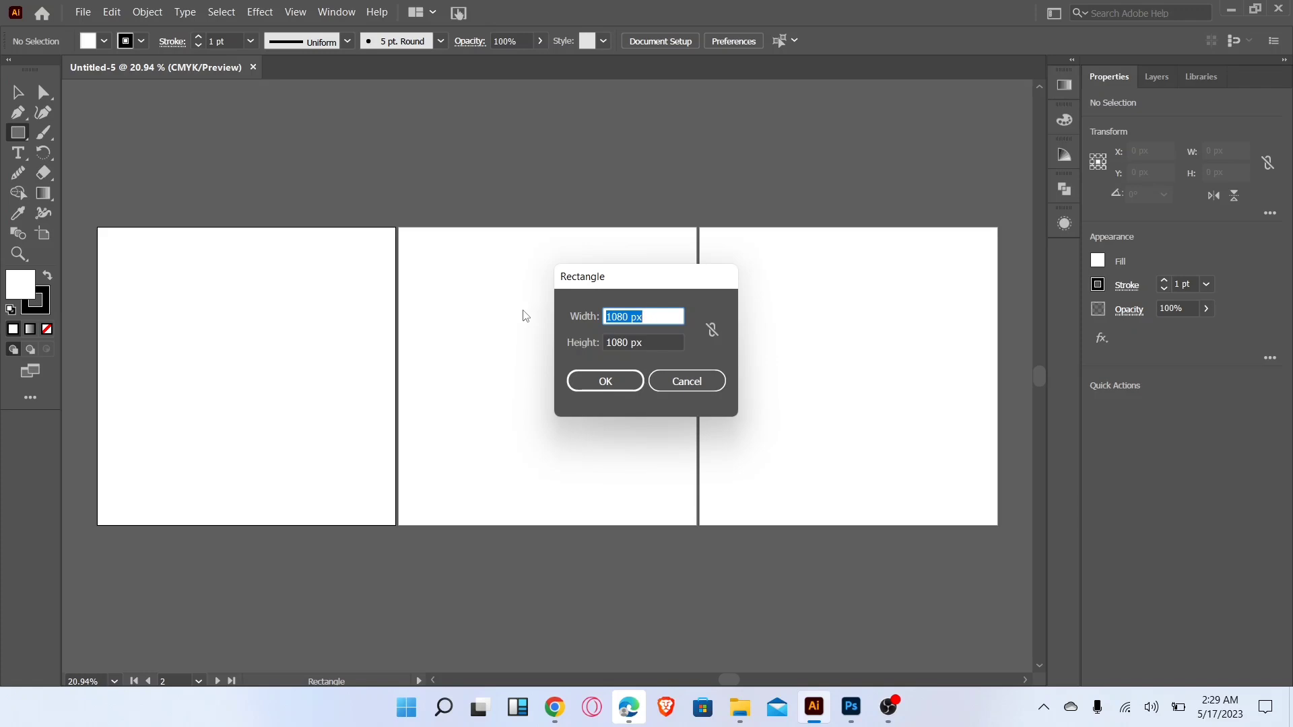
click(608, 381)
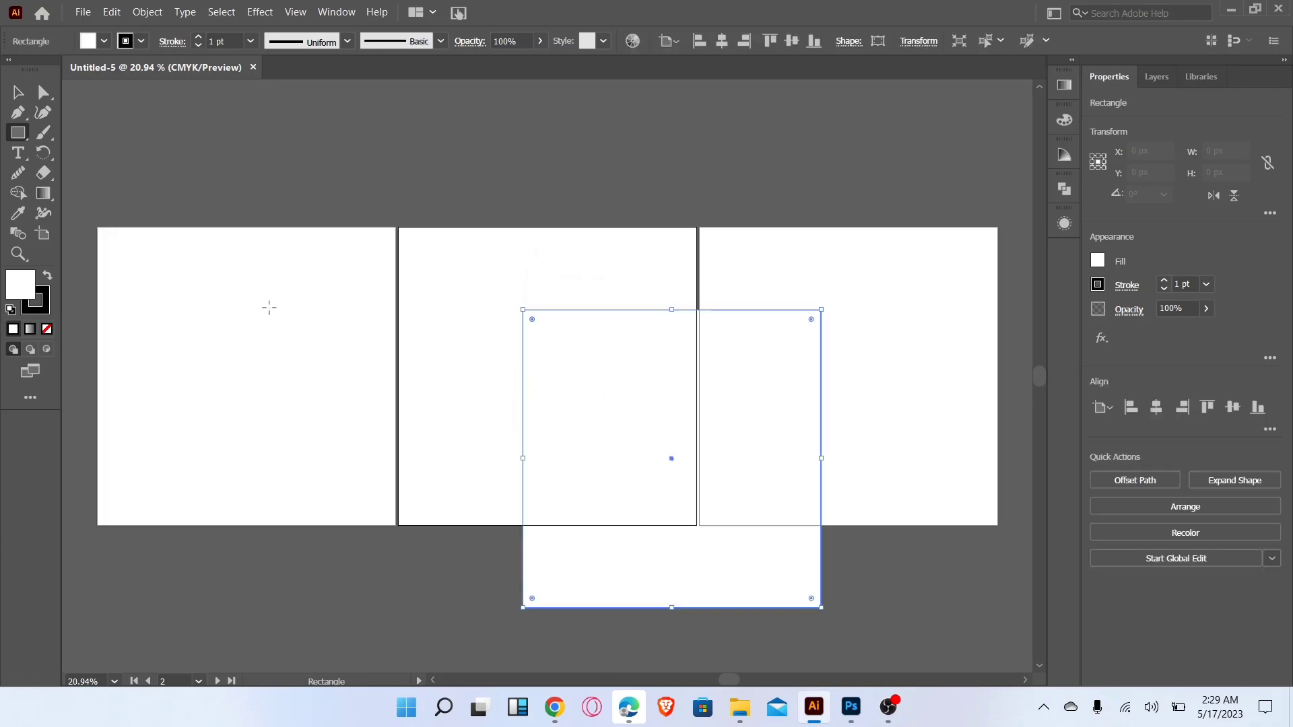
click(17, 93)
drag(672, 507, 245, 424)
click(1097, 260)
click(949, 321)
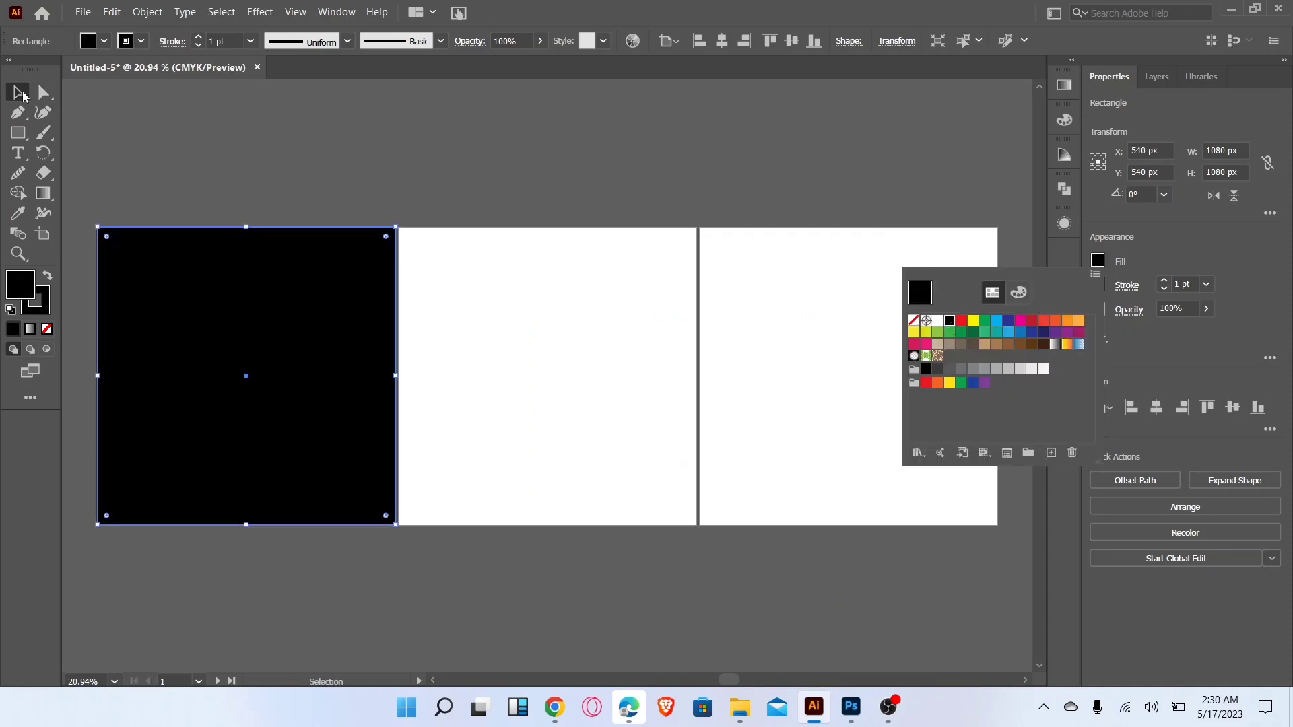
key(Escape)
Add a second black 1080 px square centred on the third artboard
key(m)
click(664, 420)
click(605, 381)
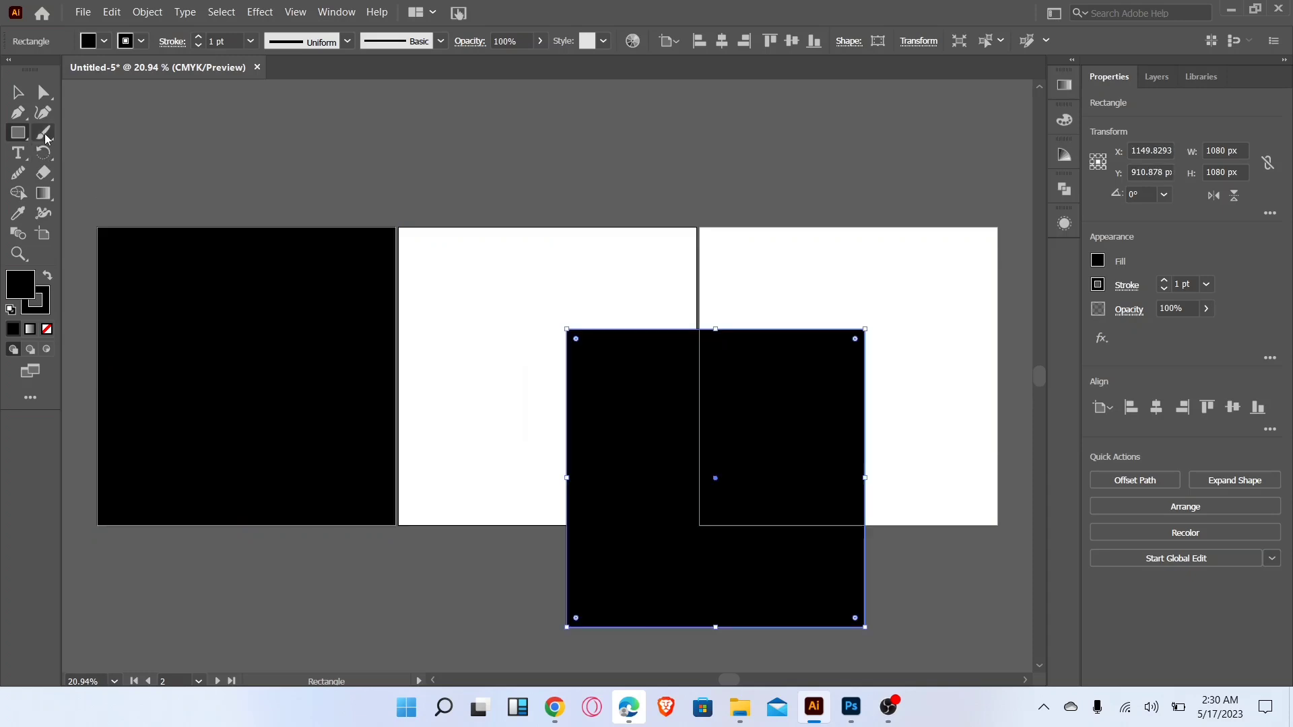
key(v)
click(701, 424)
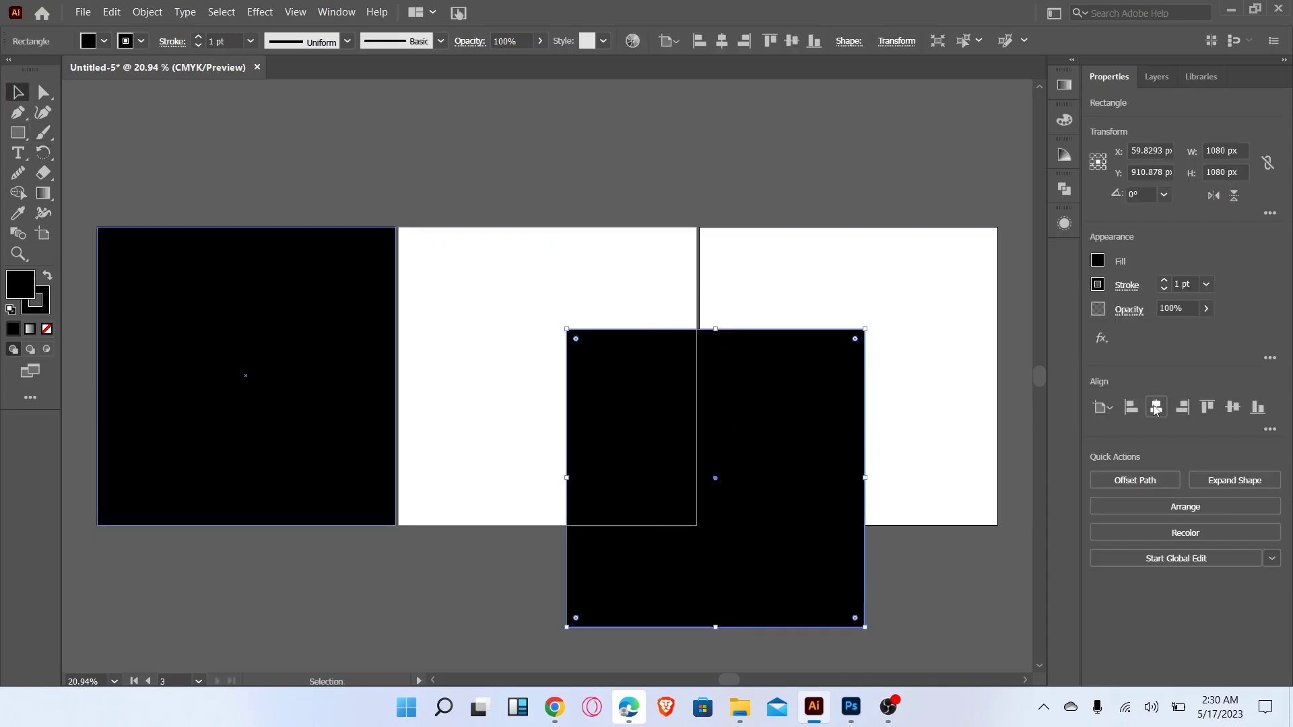
click(1156, 407)
click(1232, 406)
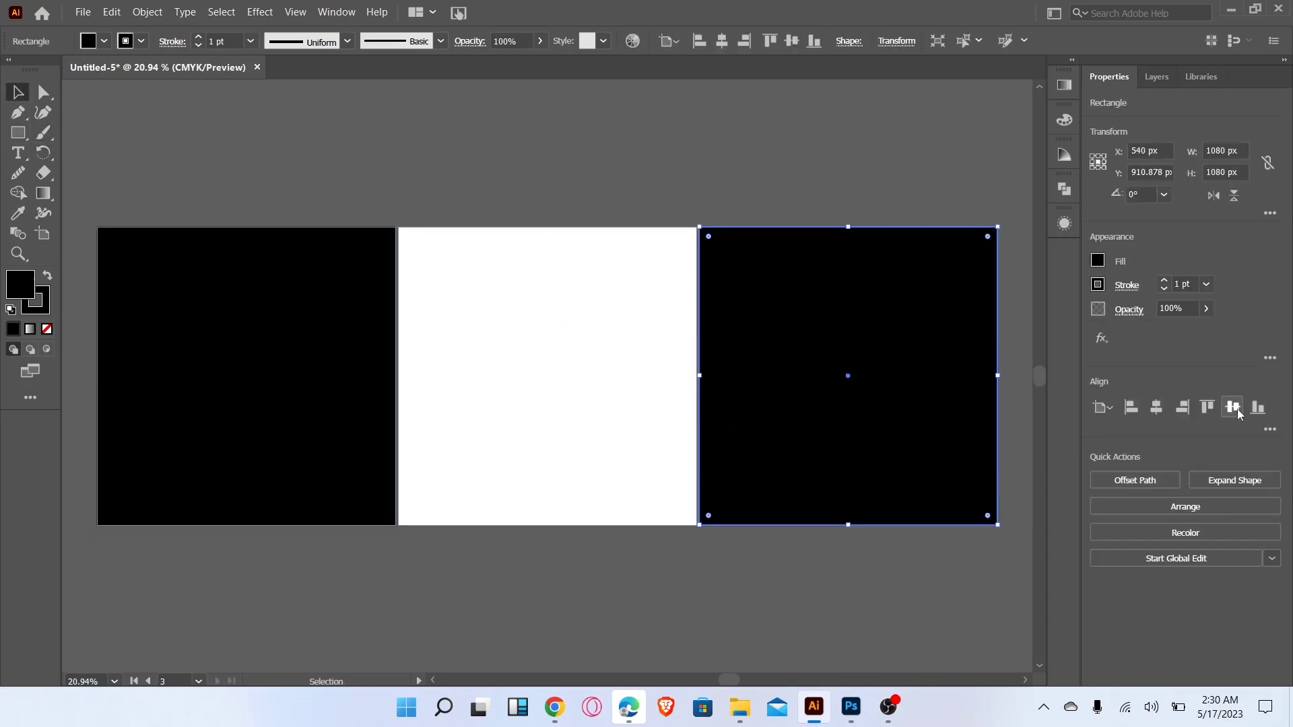
click(832, 608)
click(618, 431)
Add a third black 1080 px square centred on the middle artboard
click(18, 132)
click(549, 320)
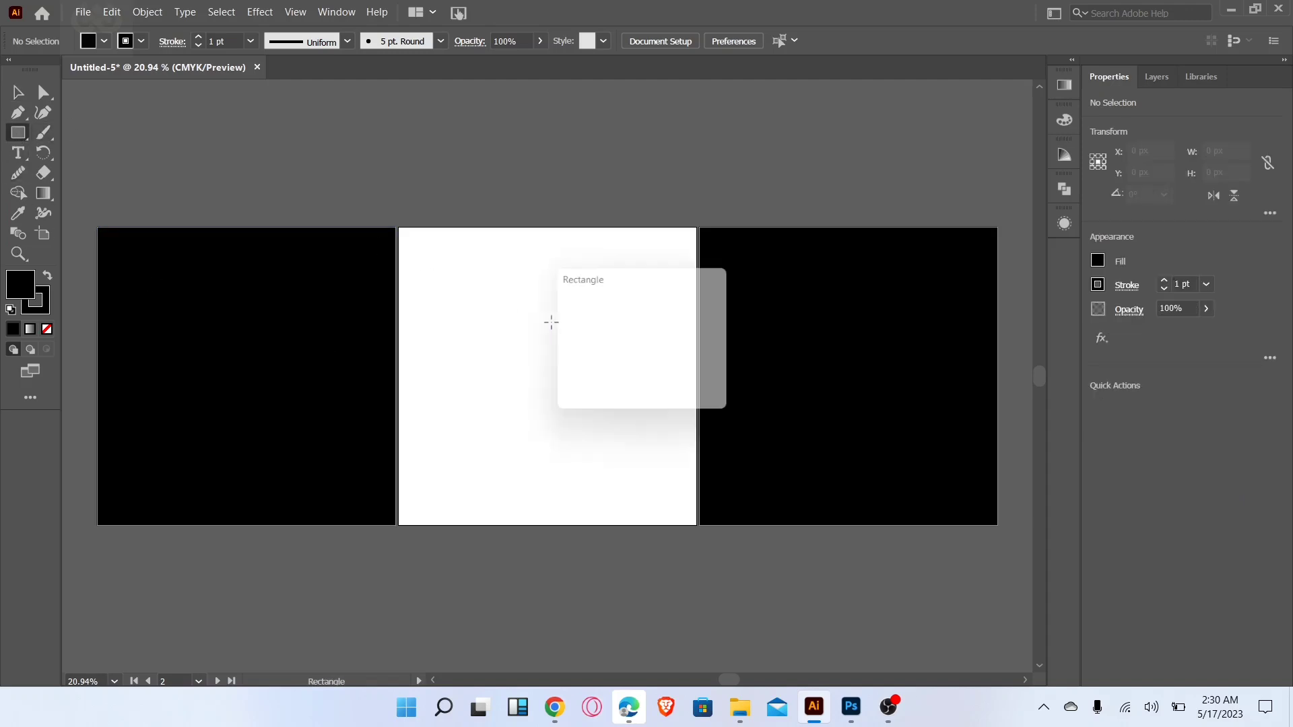
click(605, 382)
key(v)
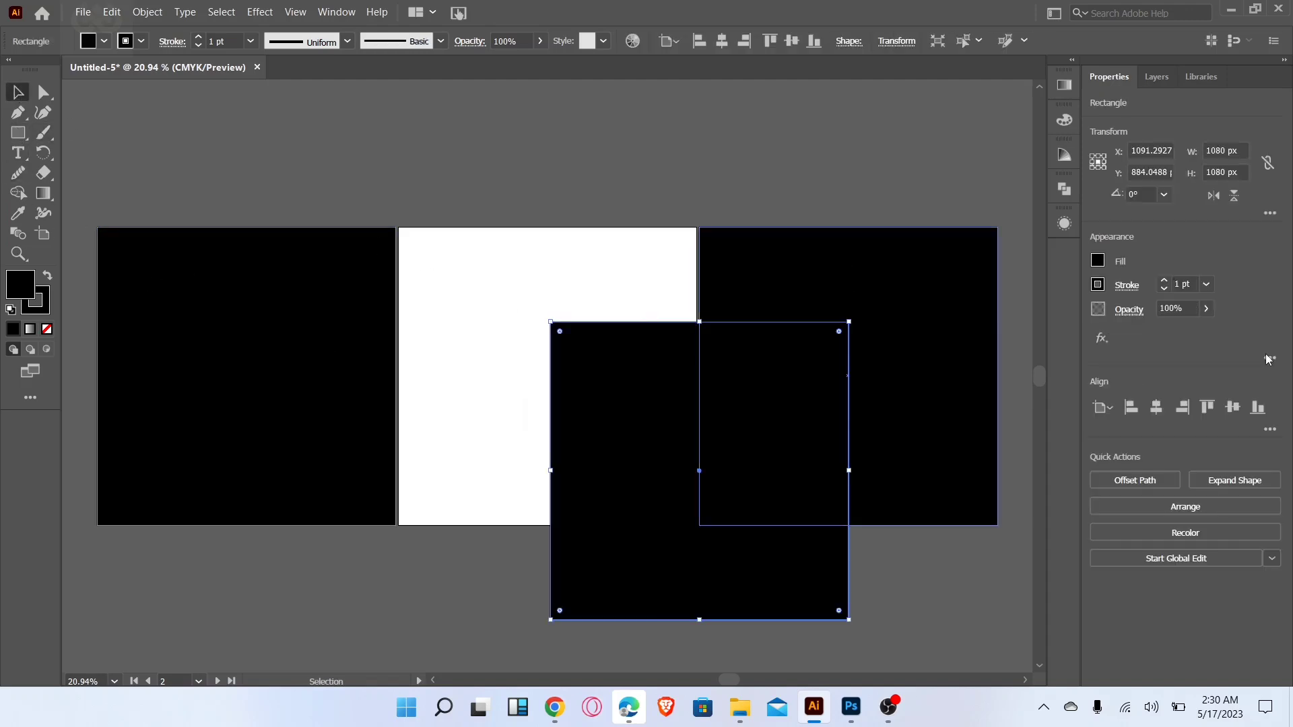
click(1156, 408)
click(1232, 408)
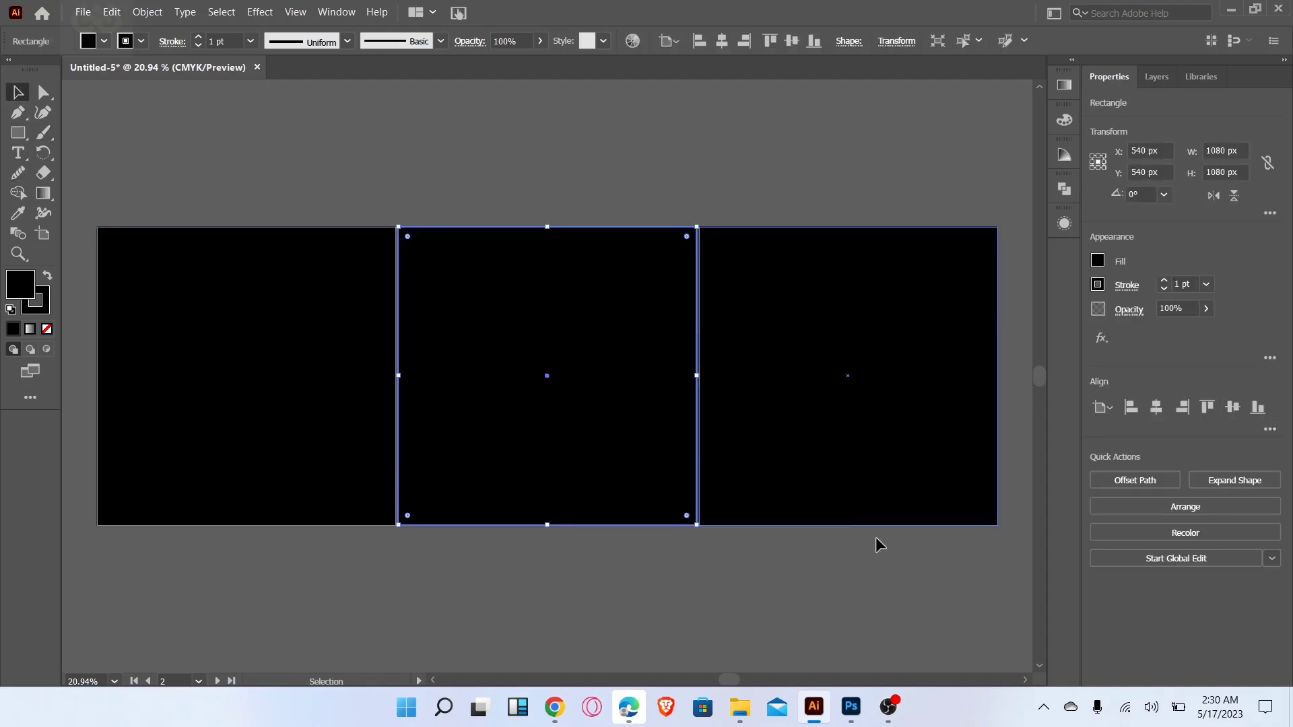
click(645, 602)
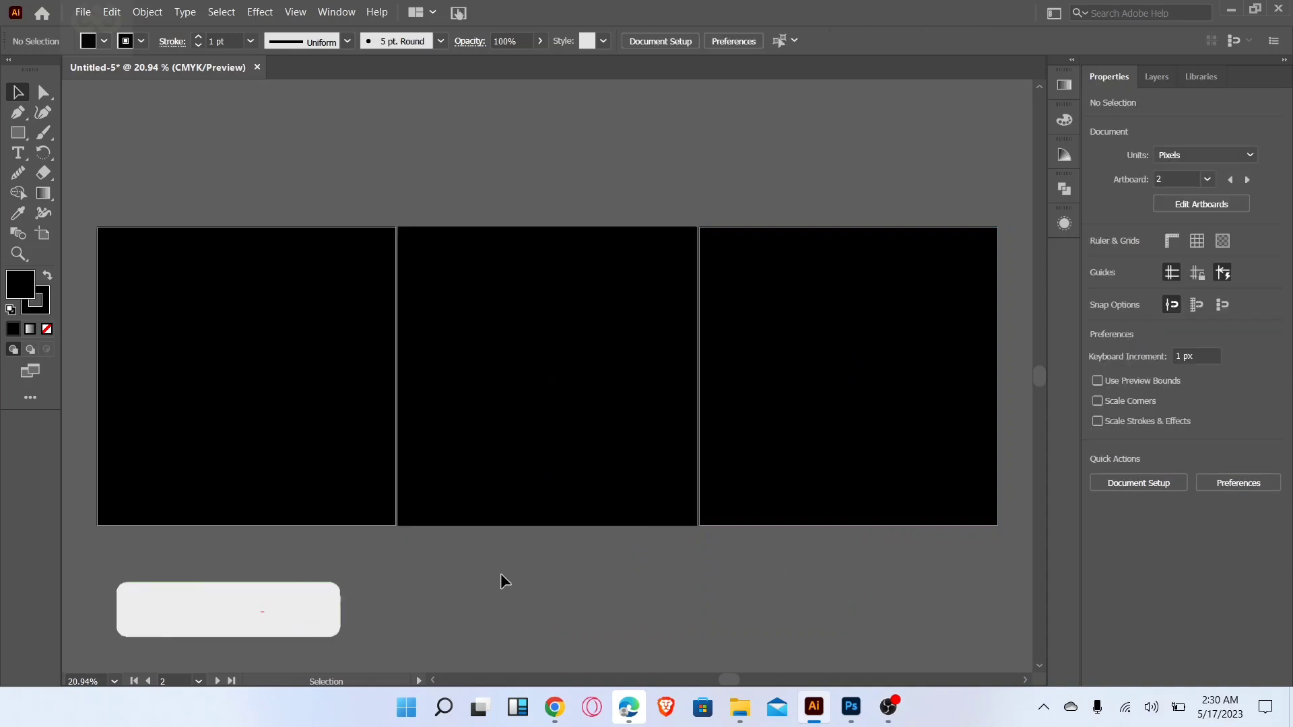
Select all three black squares and lock them with Object > Lock > Selection
drag(150, 132, 681, 384)
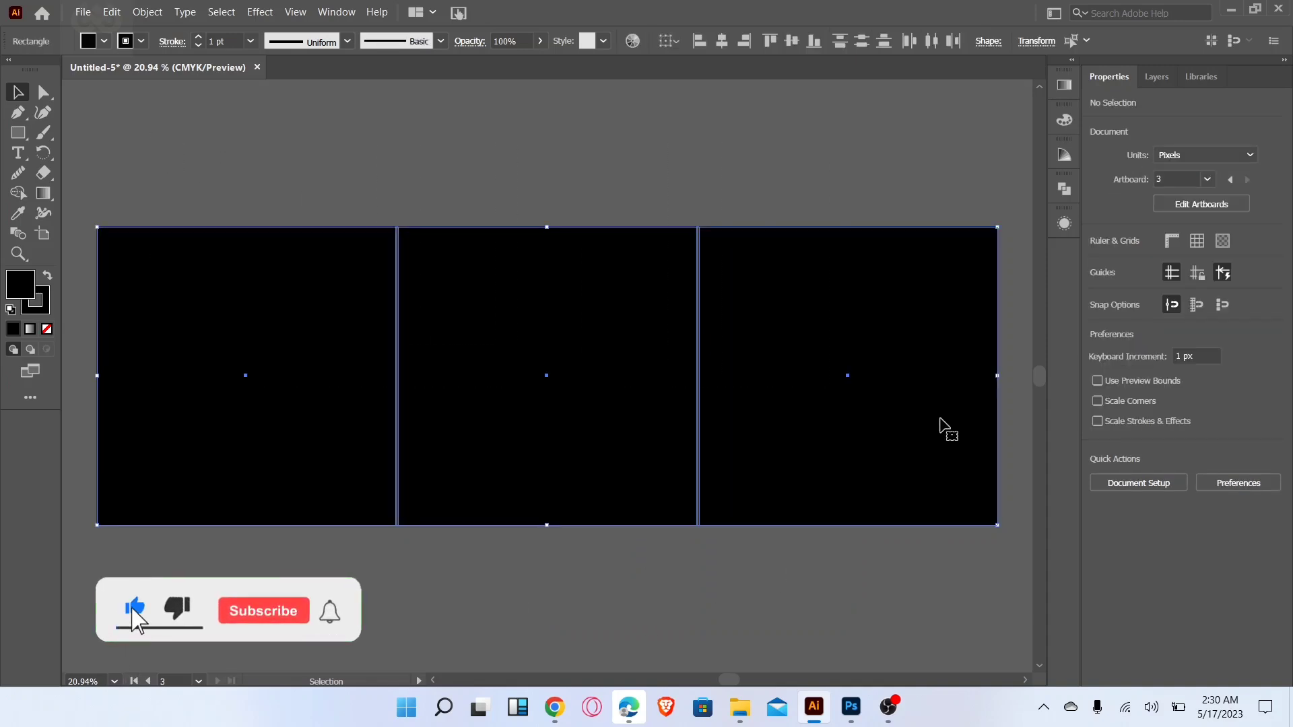
click(160, 15)
mouse_move(243, 133)
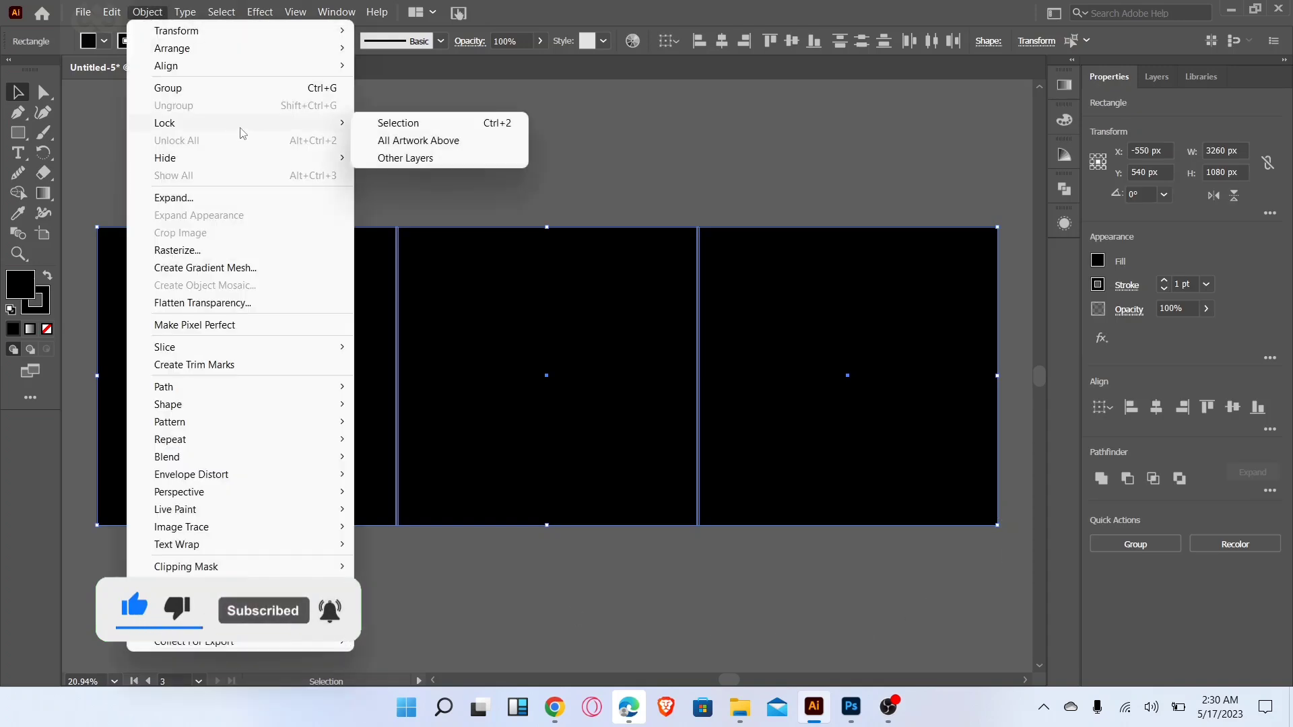
click(394, 123)
click(17, 154)
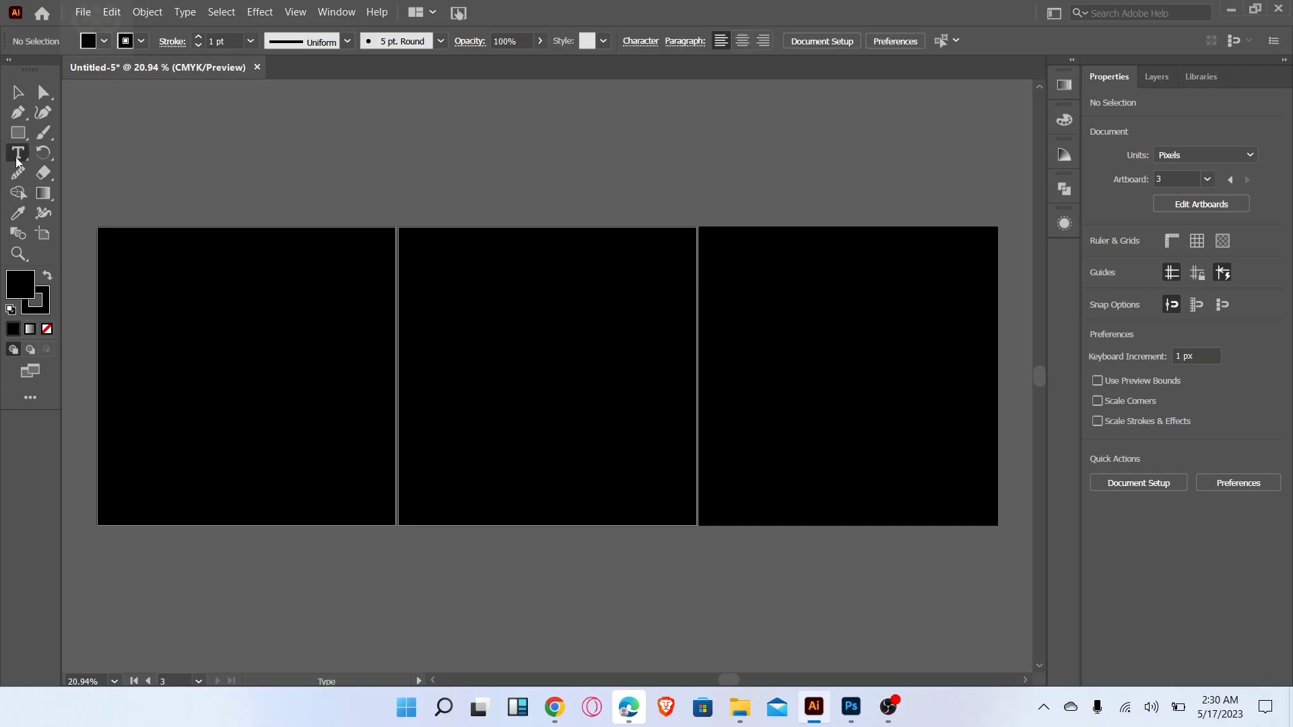
Start a text object on the first slide with white fill and 72 pt size
click(185, 312)
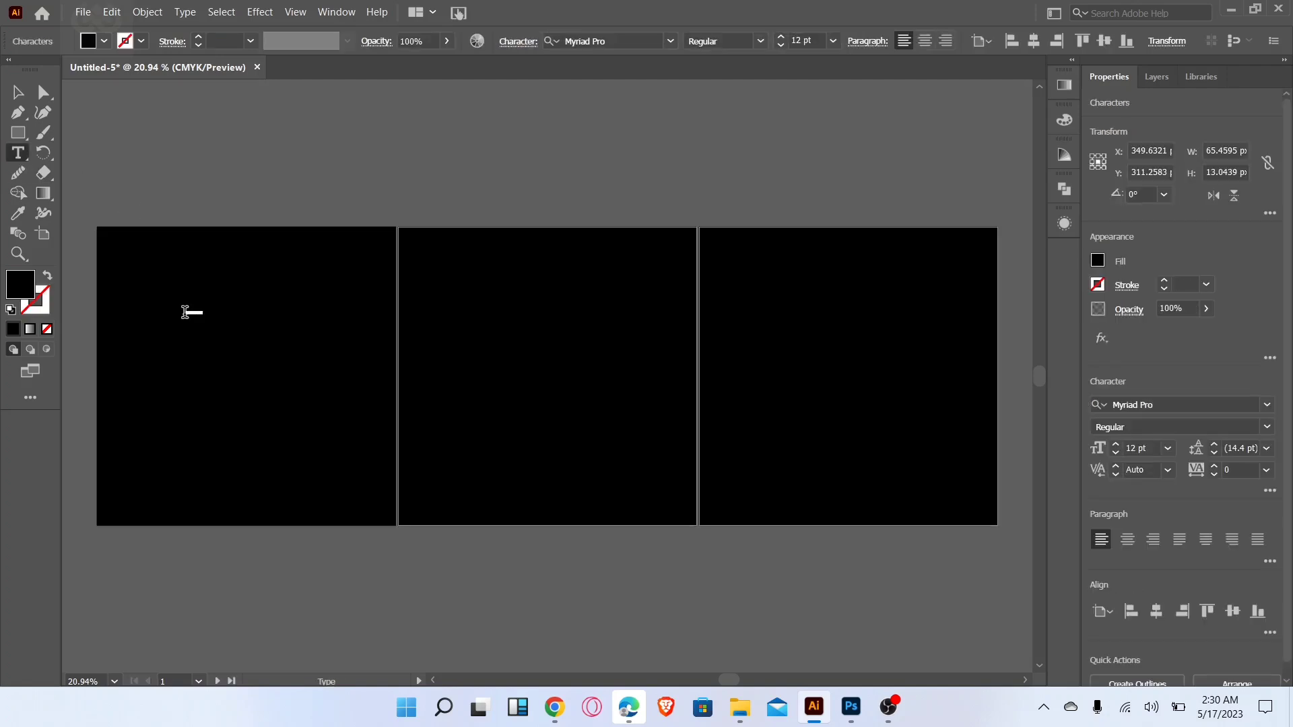
click(88, 41)
click(35, 68)
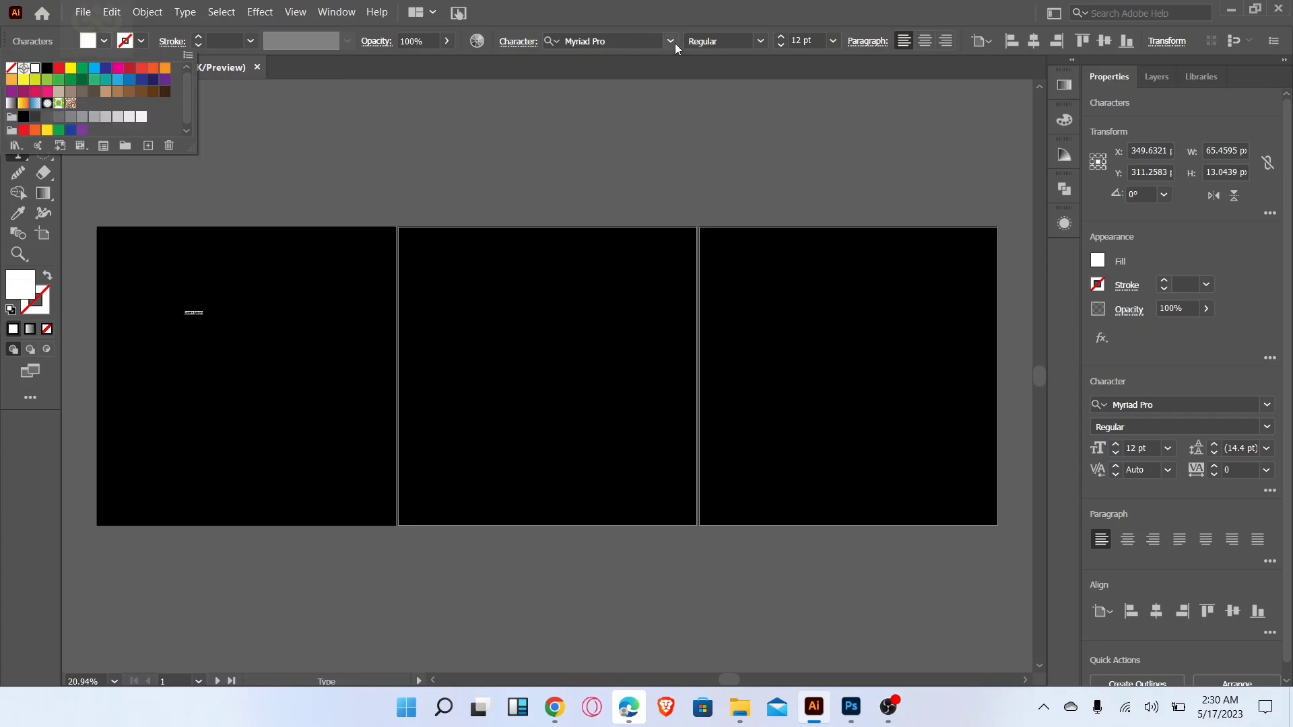
click(832, 45)
click(875, 340)
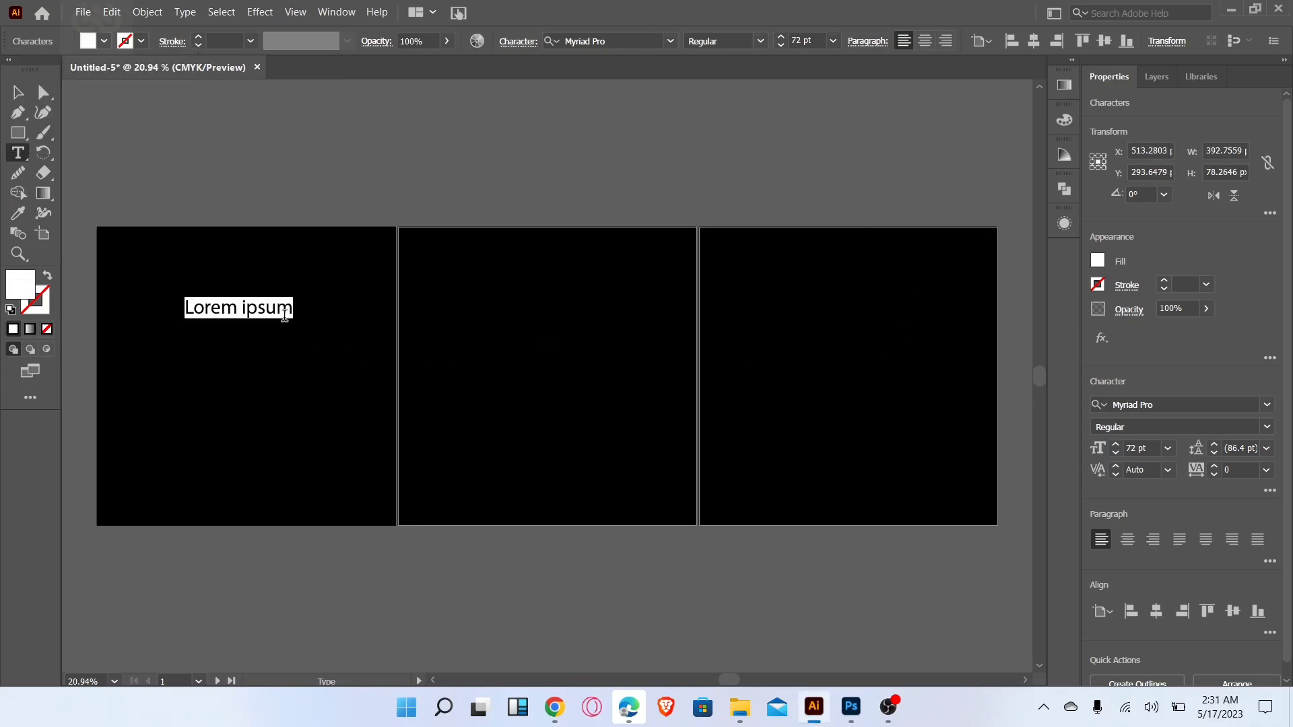
Type the headline STUCK IN DESIGN BLOCK? on three lines
text(STO)
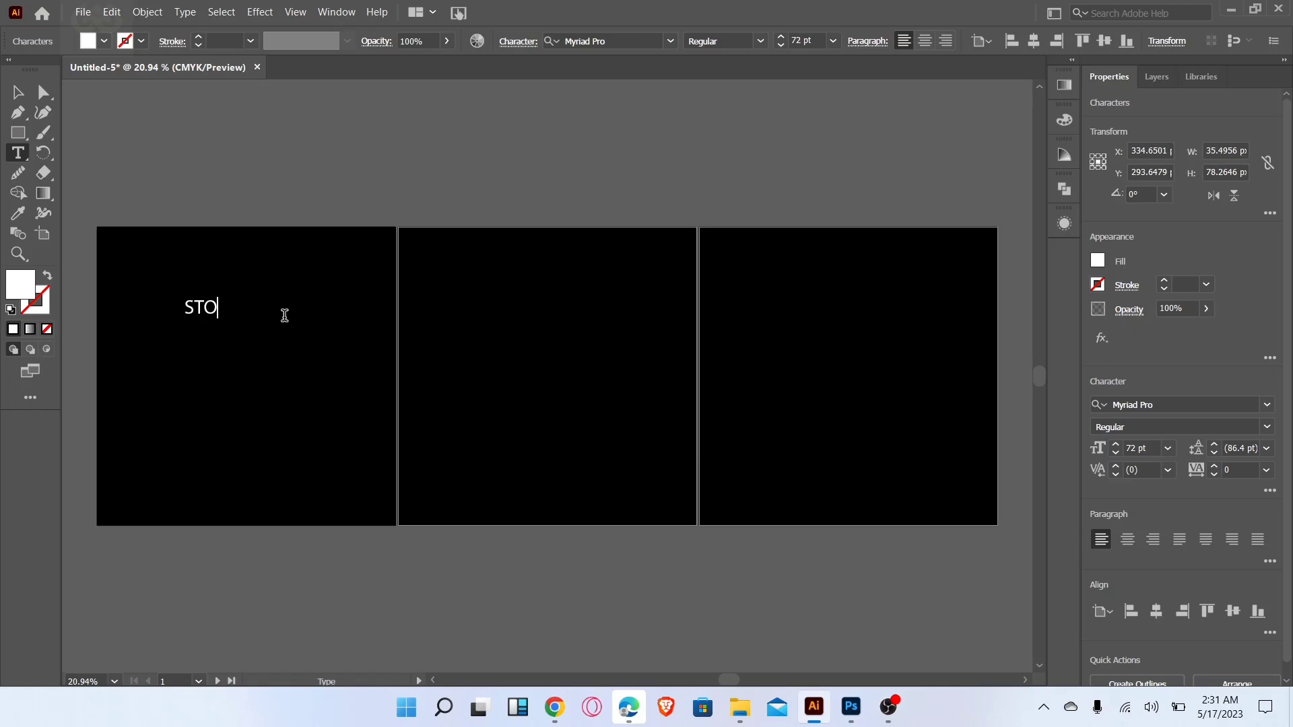
key(BackSpace)
key(BackSpace)
key(BackSpace)
key(BackSpace)
key(BackSpace)
key(BackSpace)
text(UCK IN)
key(Return)
text(DESIGN)
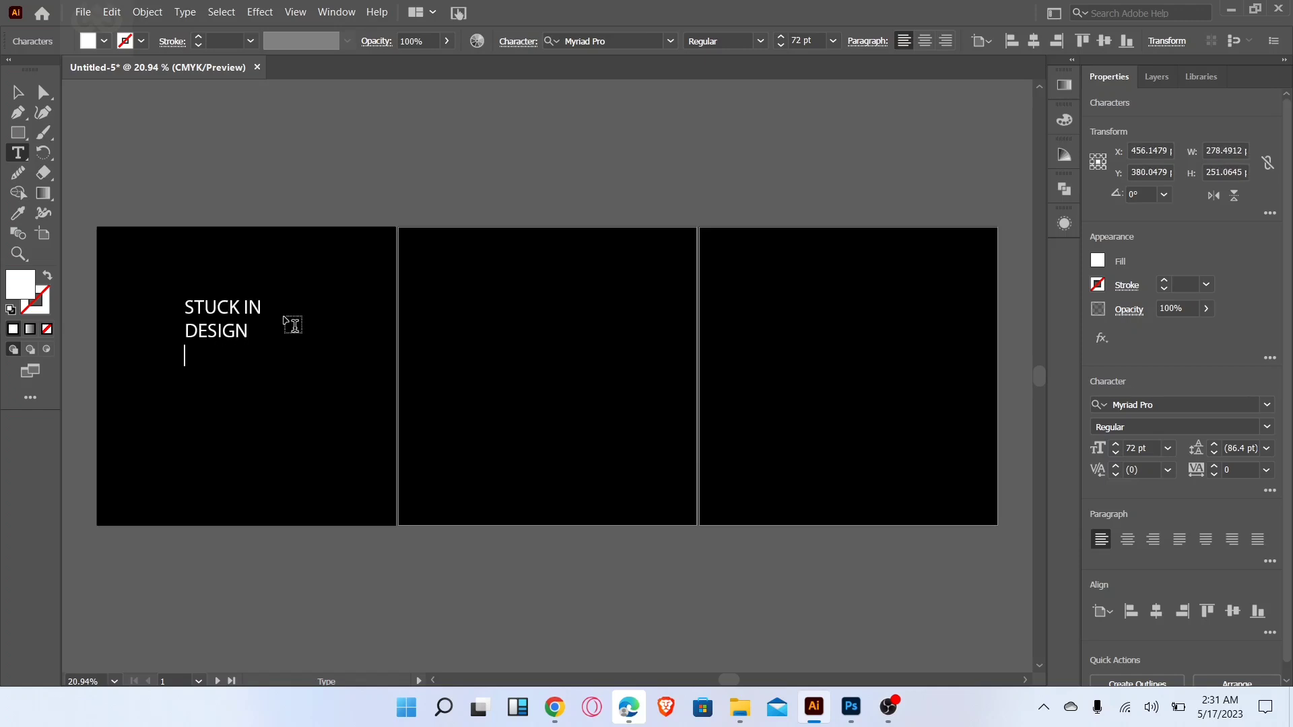
click(18, 92)
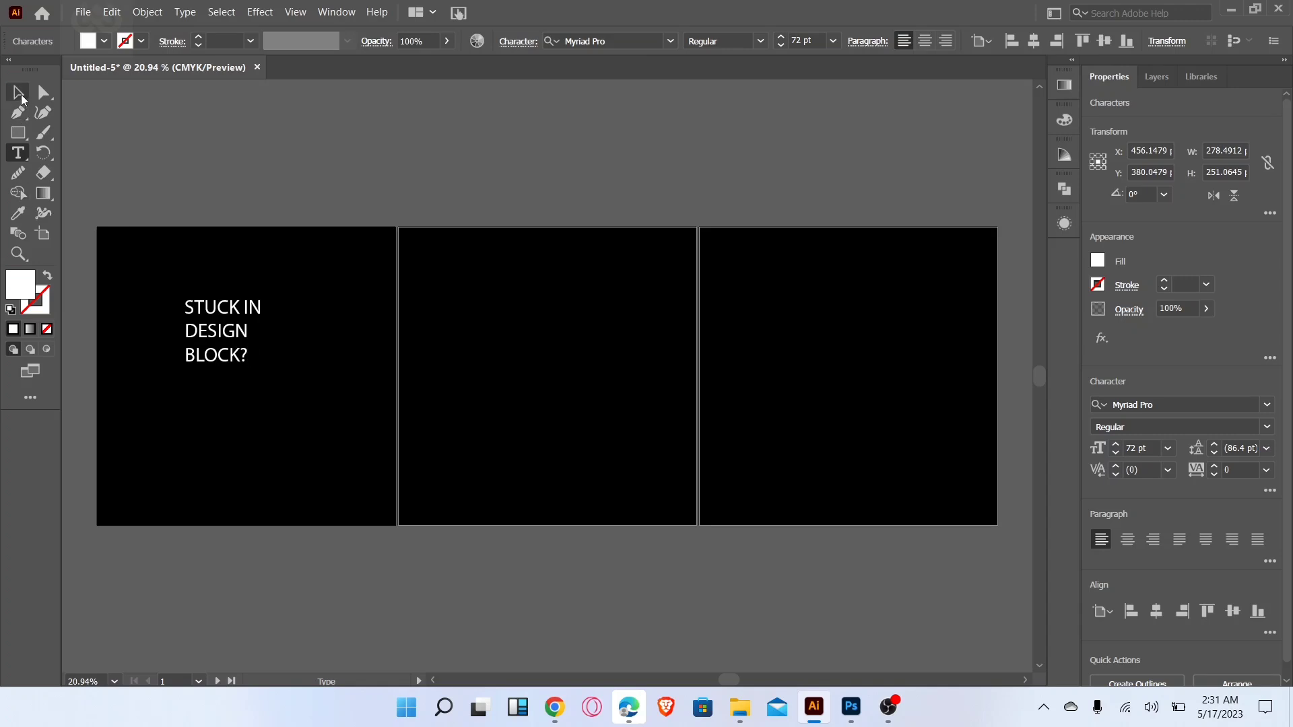
Set the STUCK IN DESIGN BLOCK? headline in Parkson DemiBold and scale it to about 222.5 pt
drag(262, 366, 245, 436)
click(1266, 407)
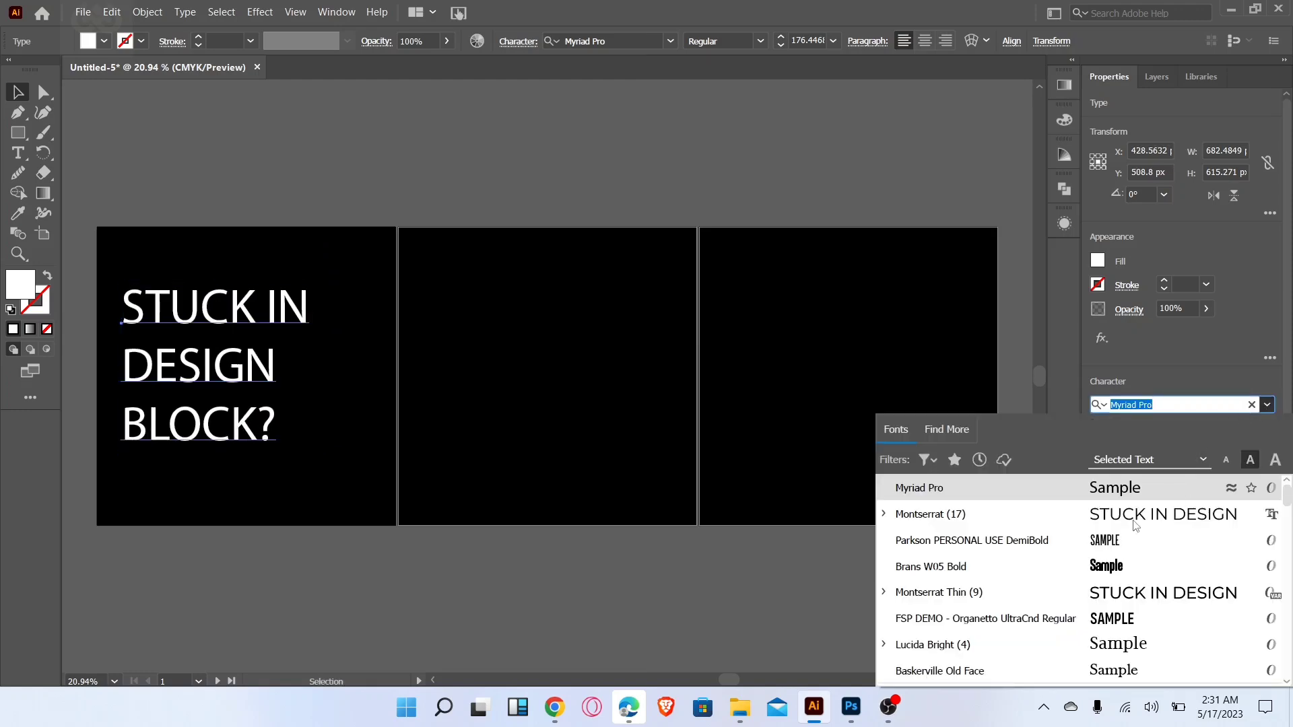
click(1098, 545)
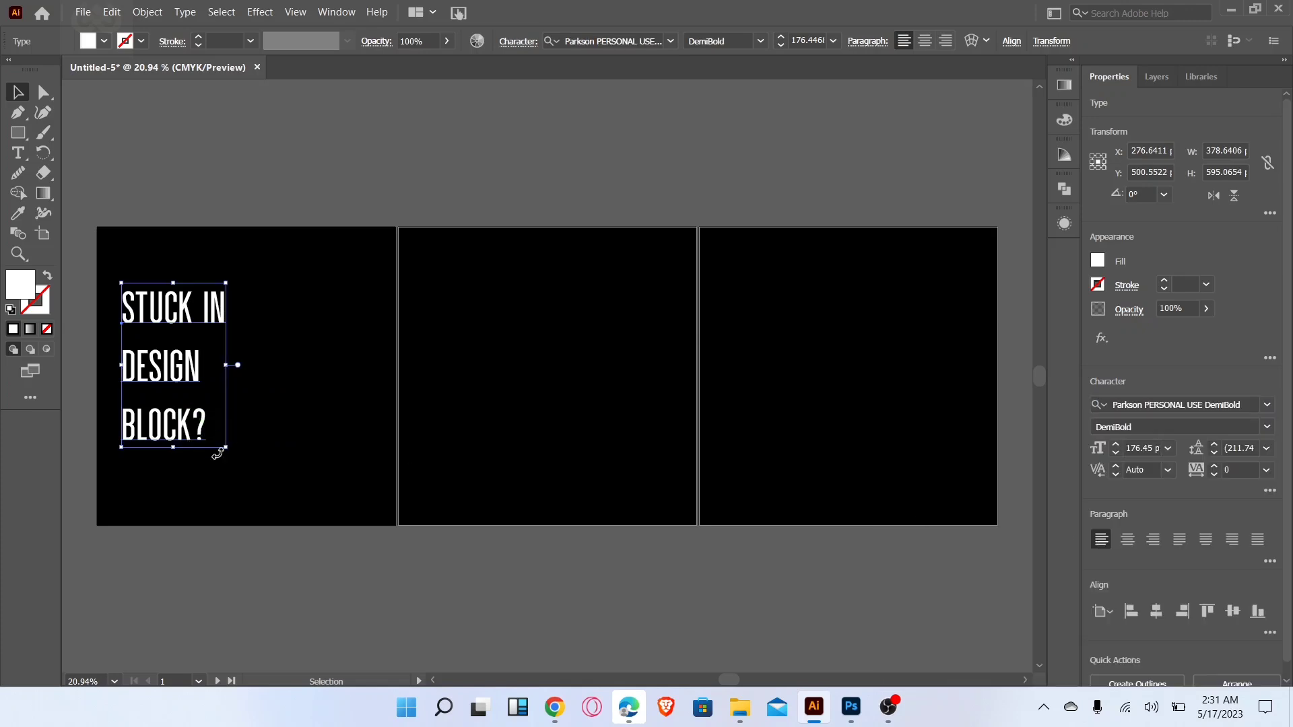
drag(228, 448, 252, 479)
click(754, 611)
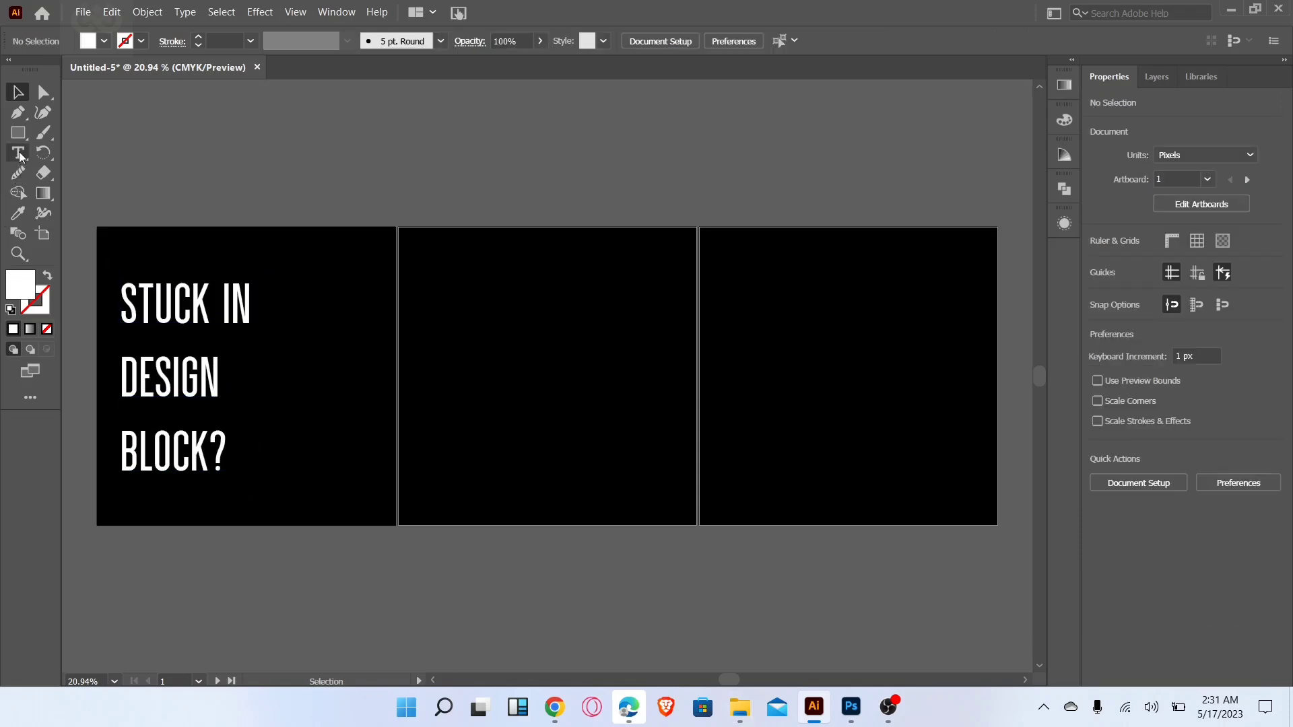
click(165, 315)
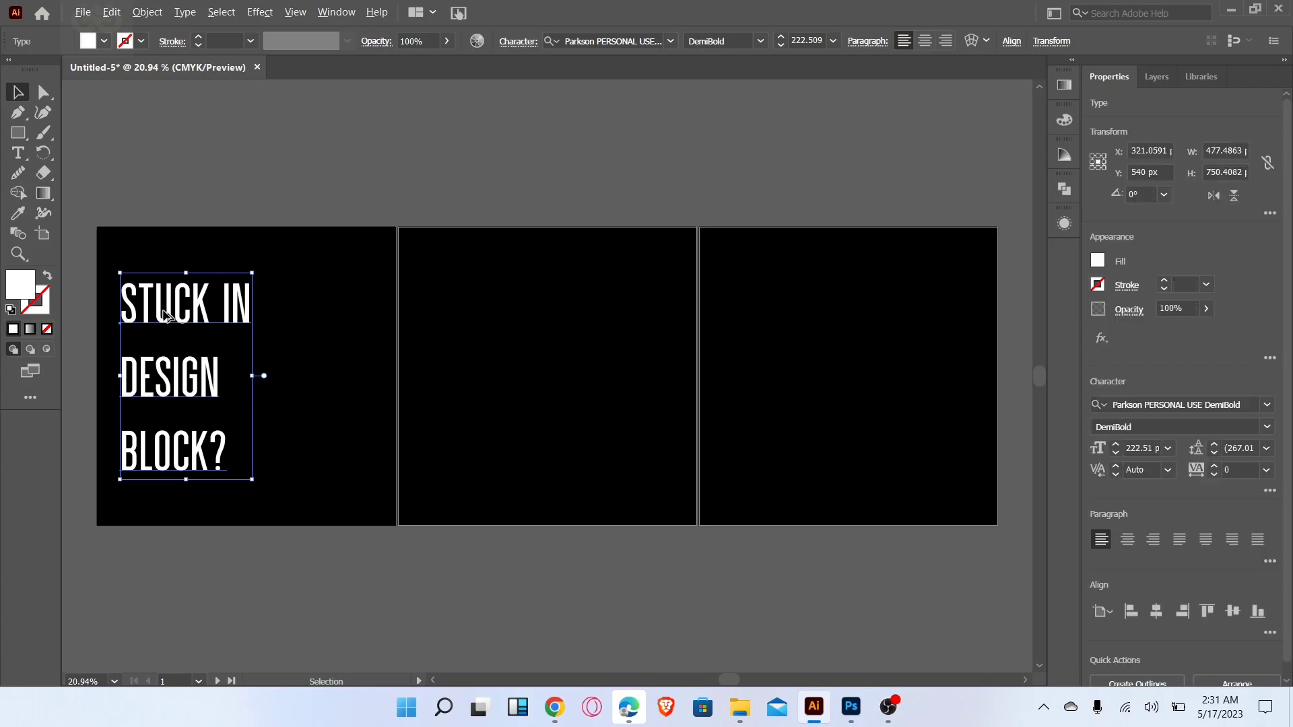
Copy the headline to the second slide and retype it as HOW TO / GET OUT OF IT?
drag(444, 347, 474, 313)
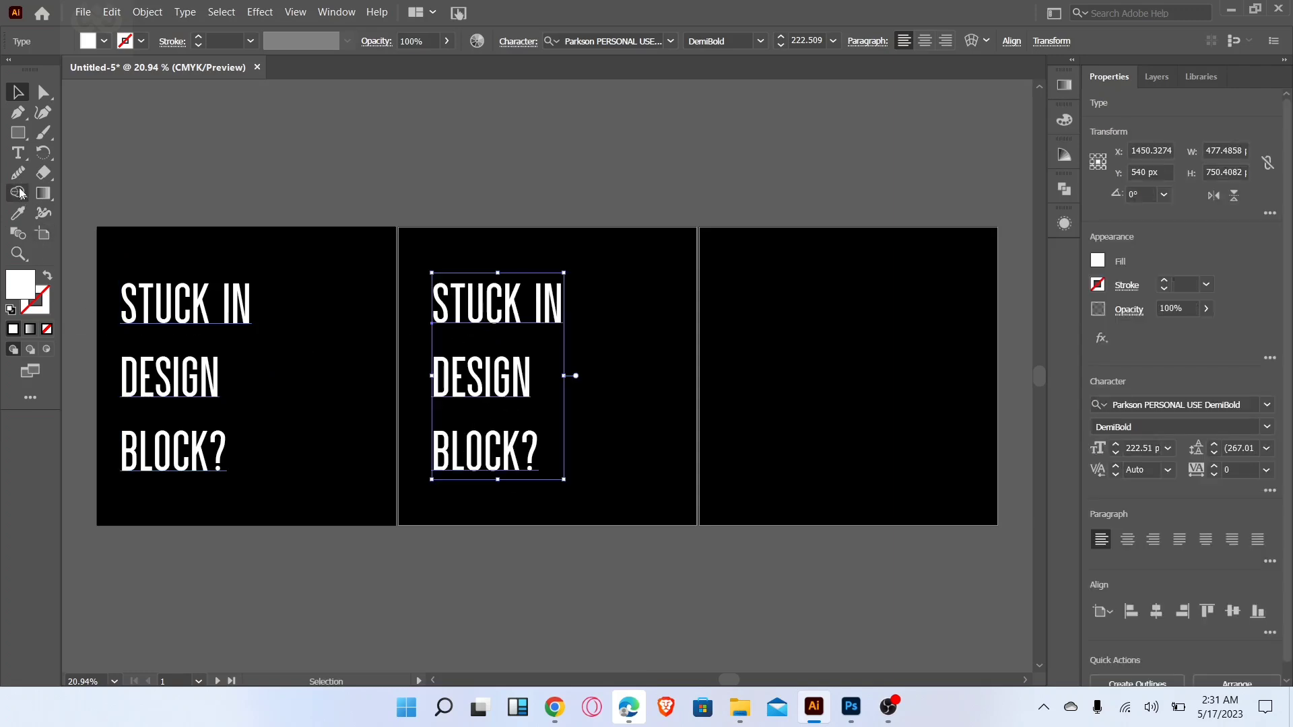
click(18, 153)
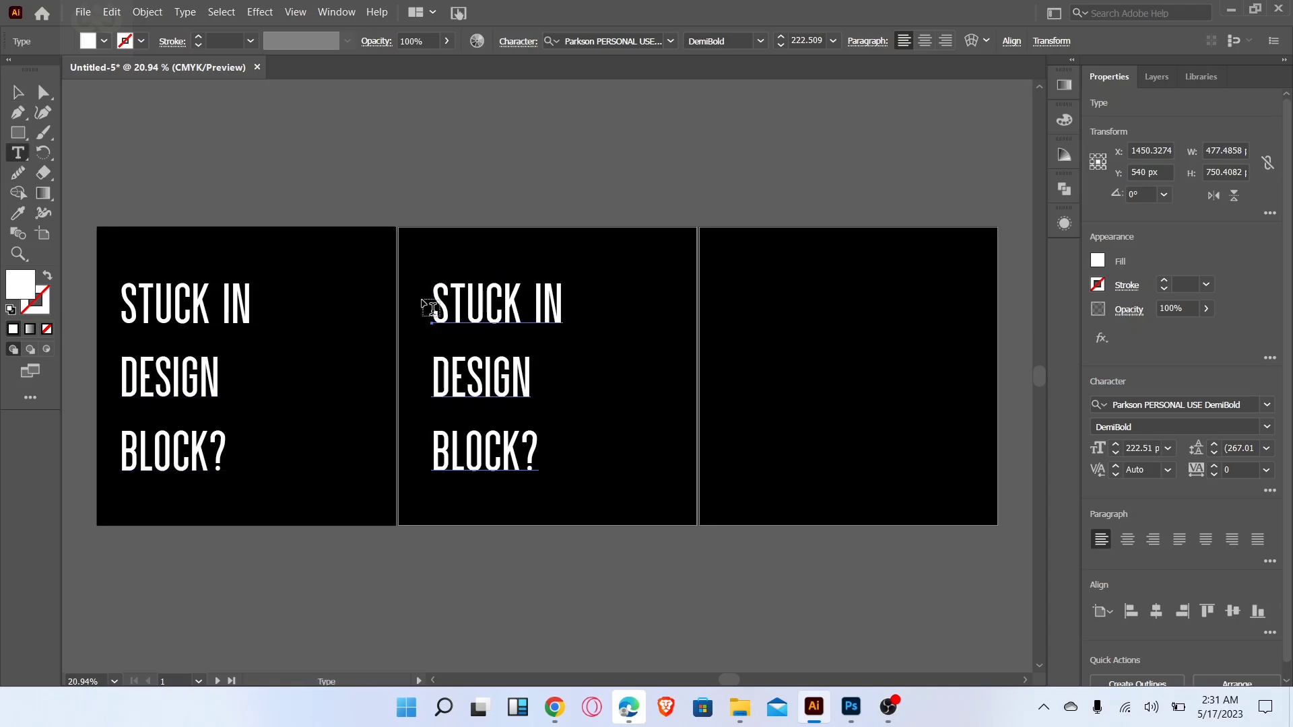
click(450, 304)
key(ctrl+a)
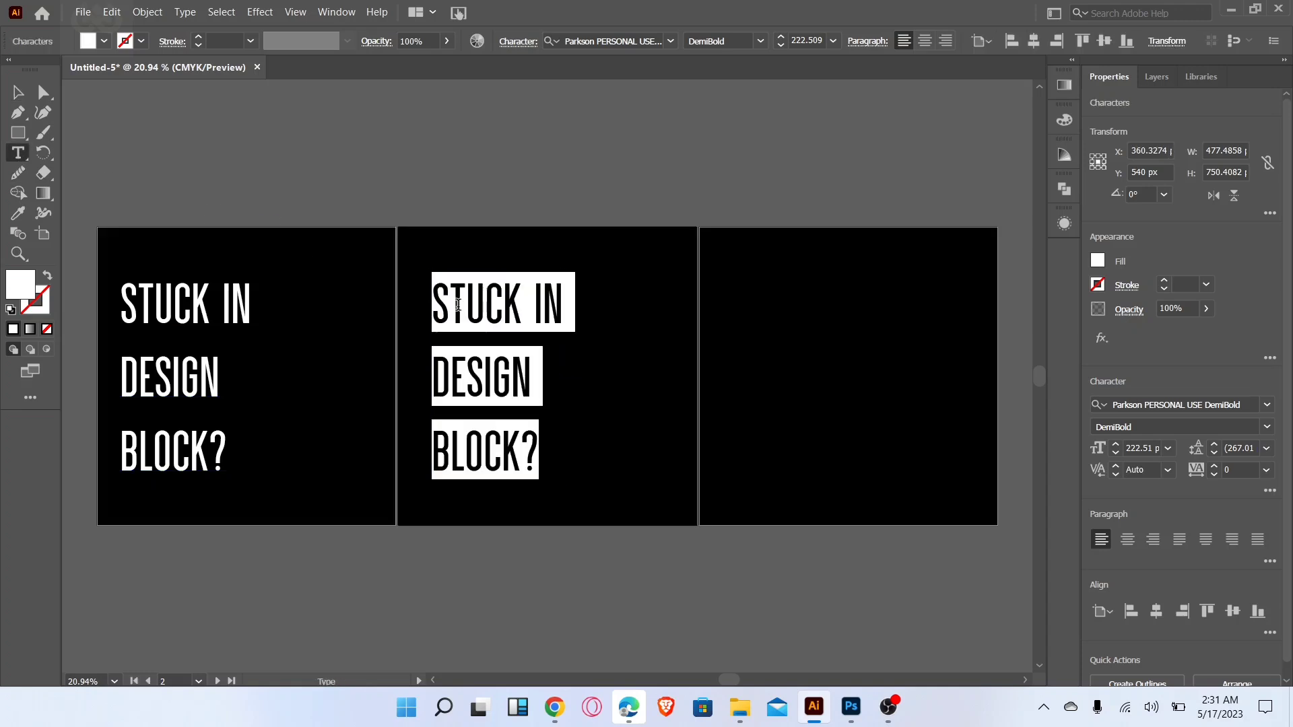
key(BackSpace)
text(HOW TO)
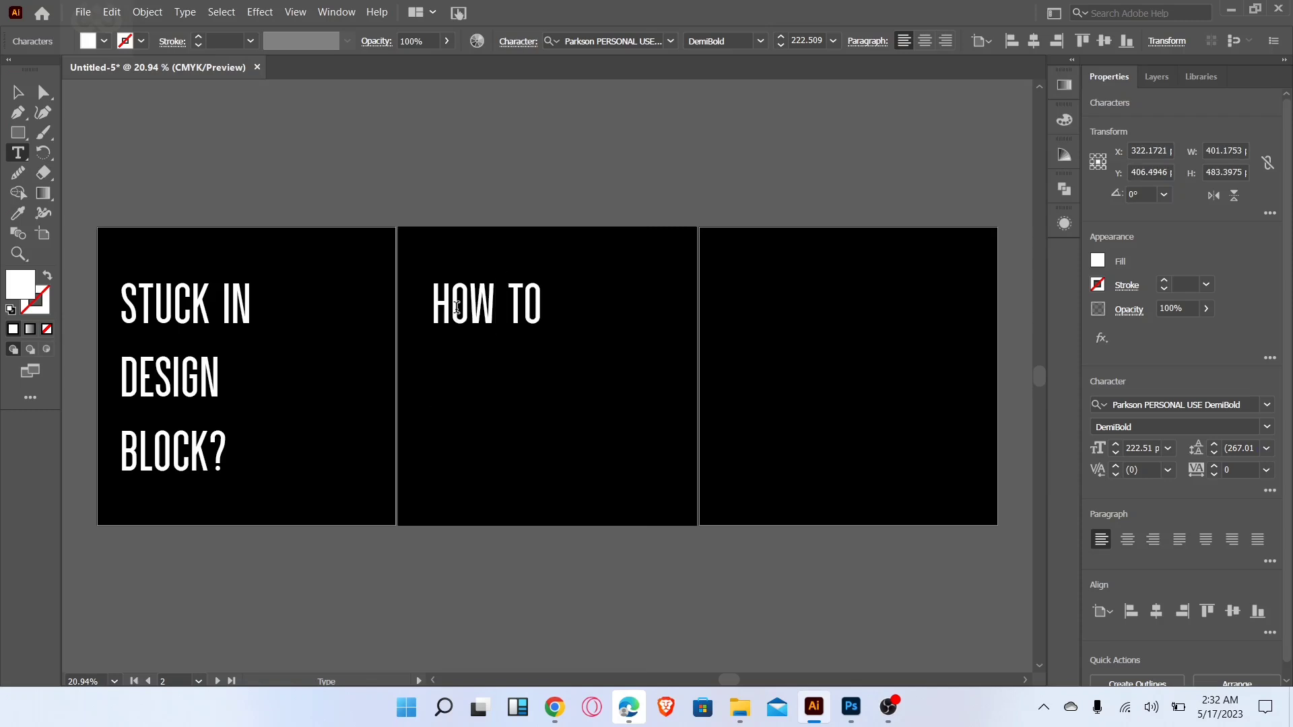
key(Return)
text(GET OUT )
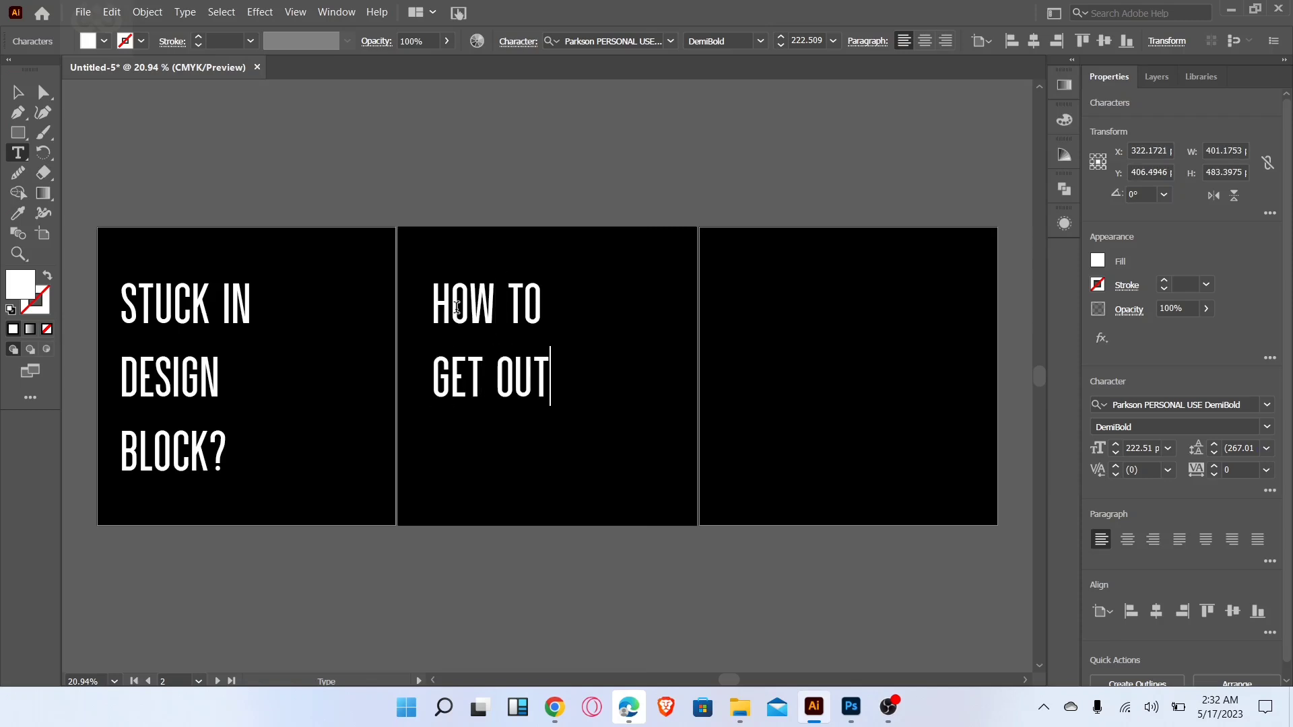
text(OF )
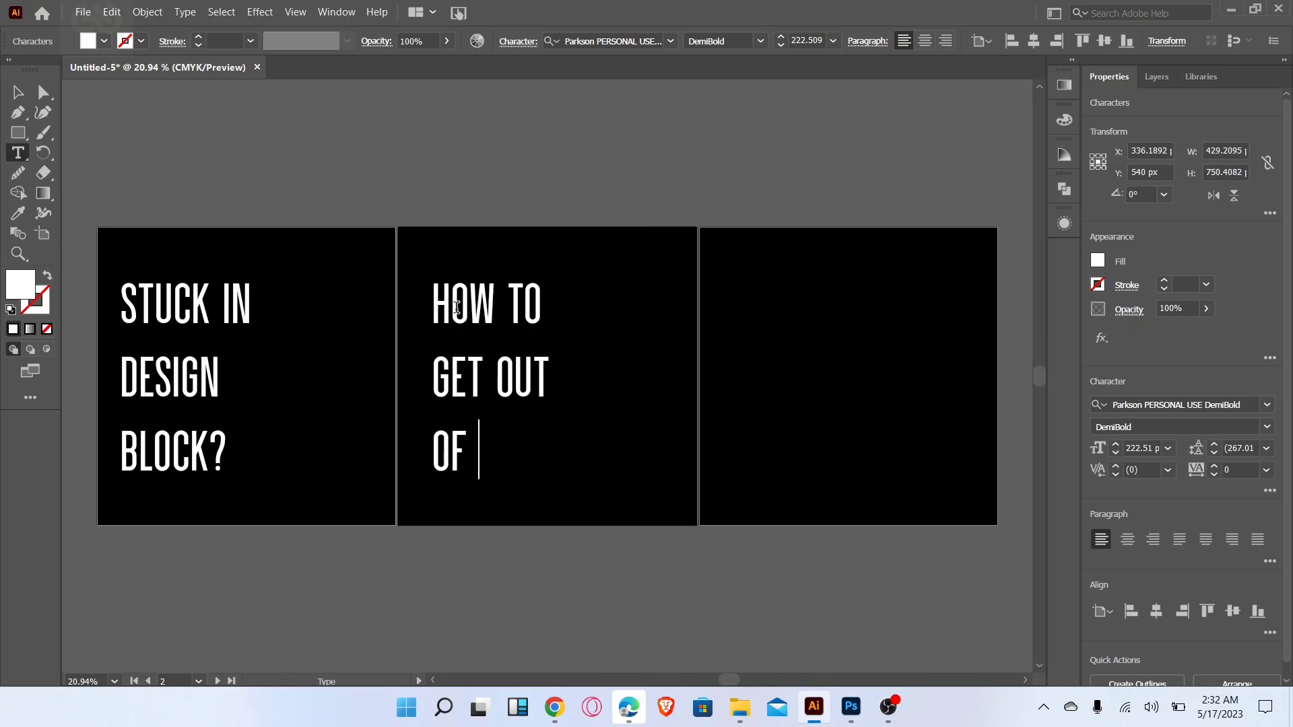
text(IT?)
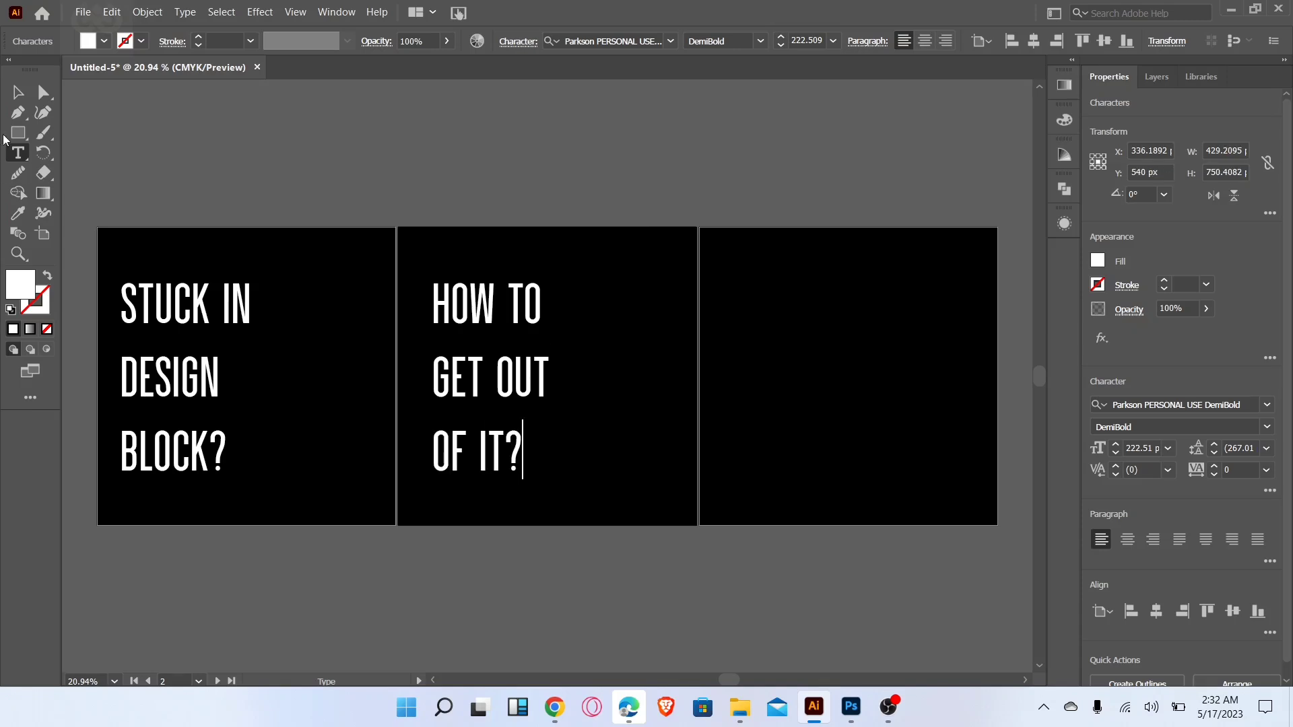
key(Escape)
Resize the HOW TO GET OUT OF IT? headline to about 228 pt and centre it horizontally
mouse_move(542, 480)
mouse_down()
mouse_move(545, 469)
mouse_move(554, 483)
mouse_up()
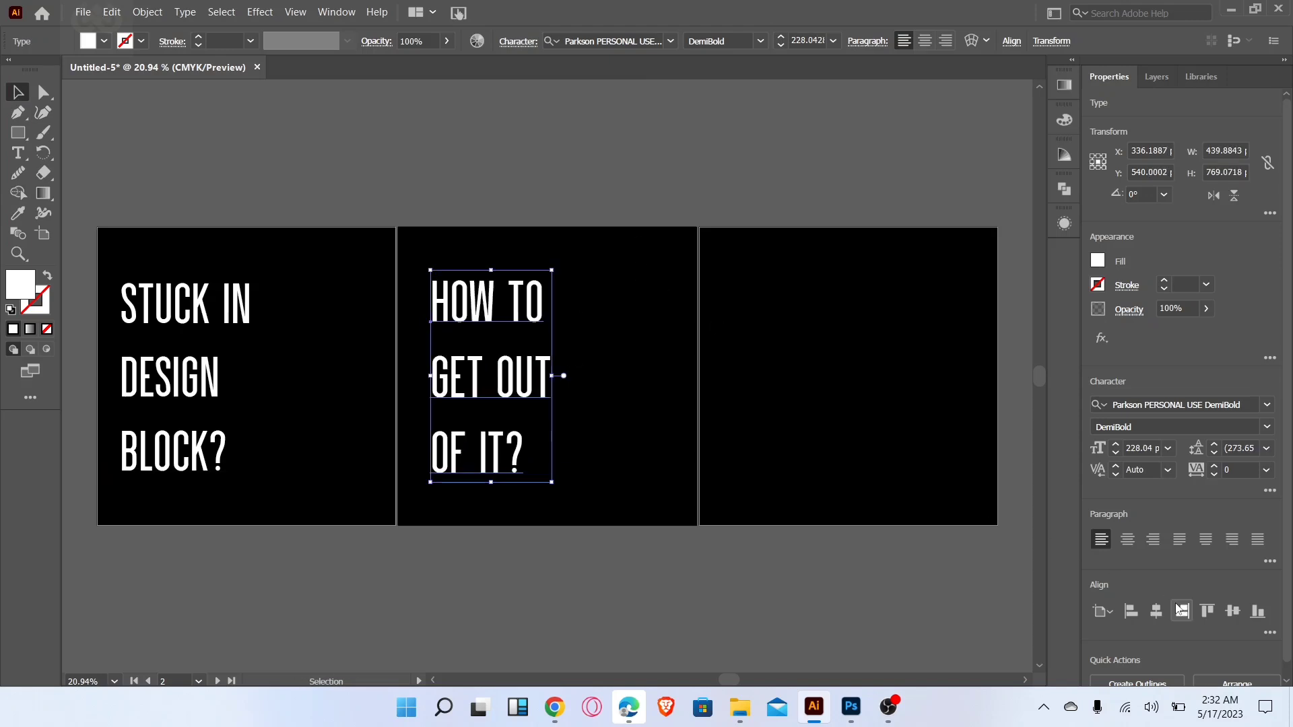
click(1156, 611)
click(692, 569)
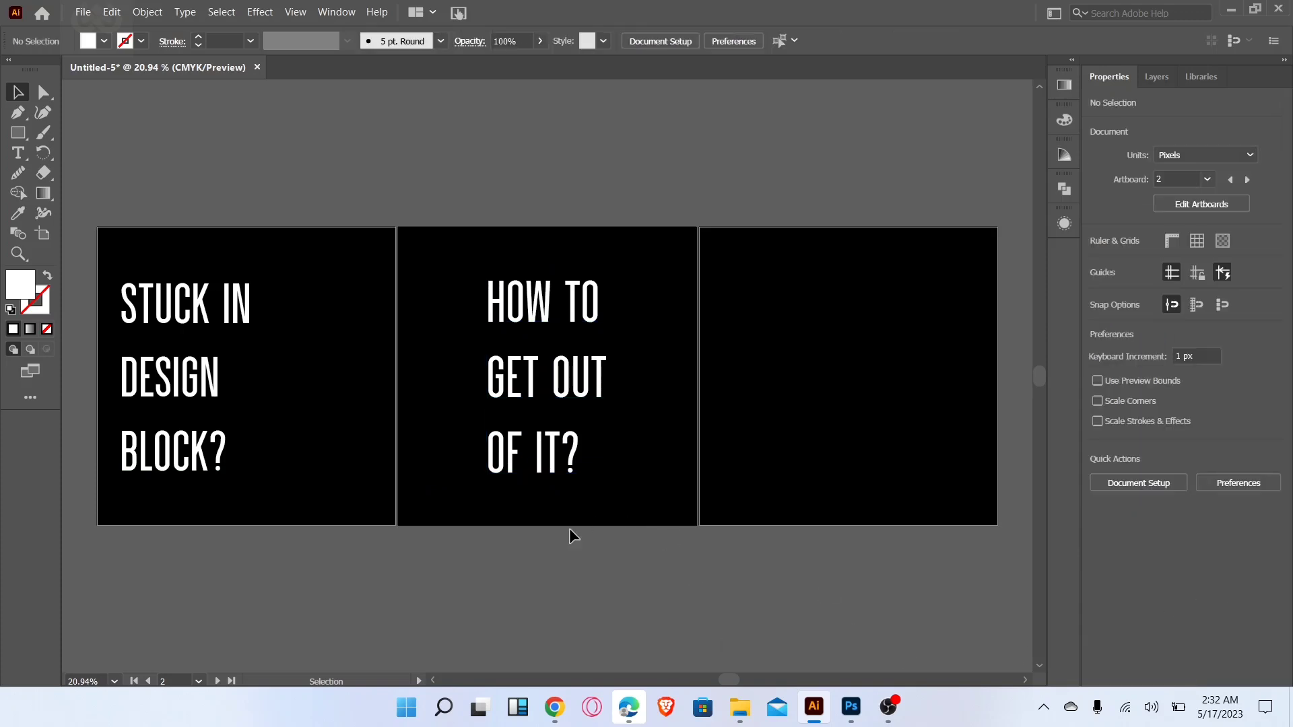
Copy the first headline onto the third slide and clear its text
drag(216, 376, 218, 384)
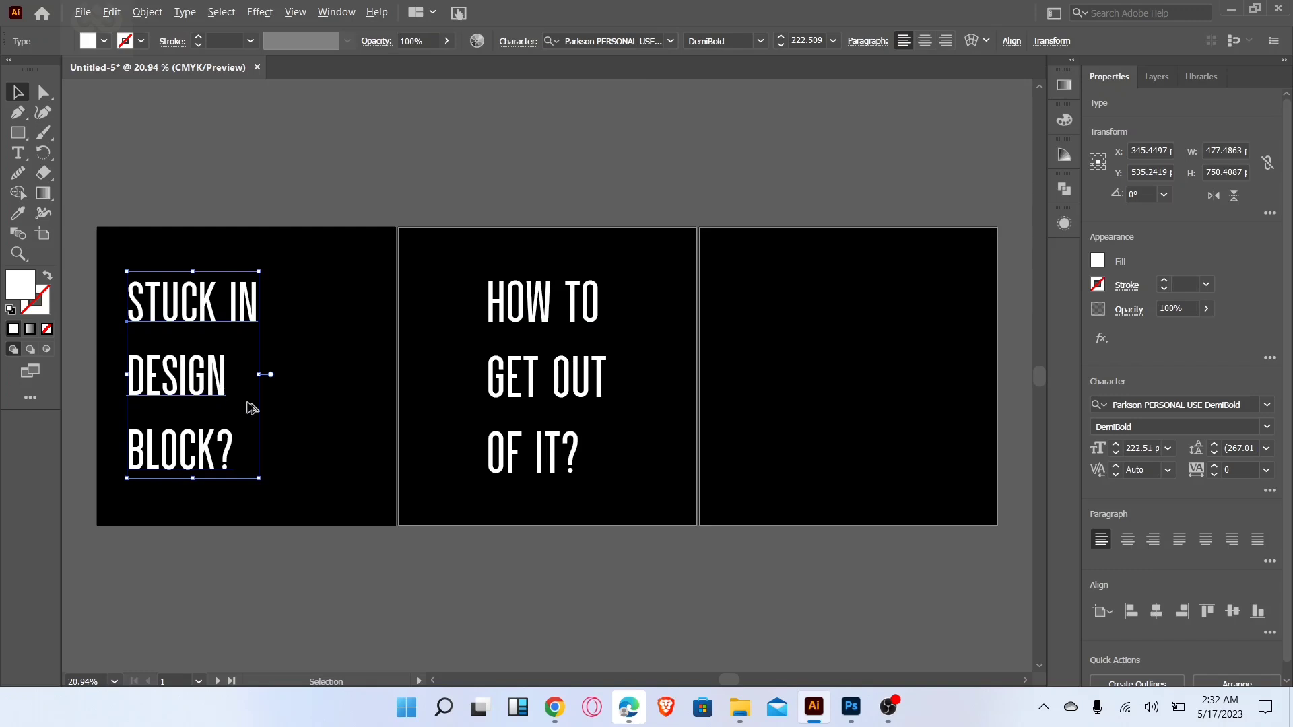
drag(789, 474, 825, 382)
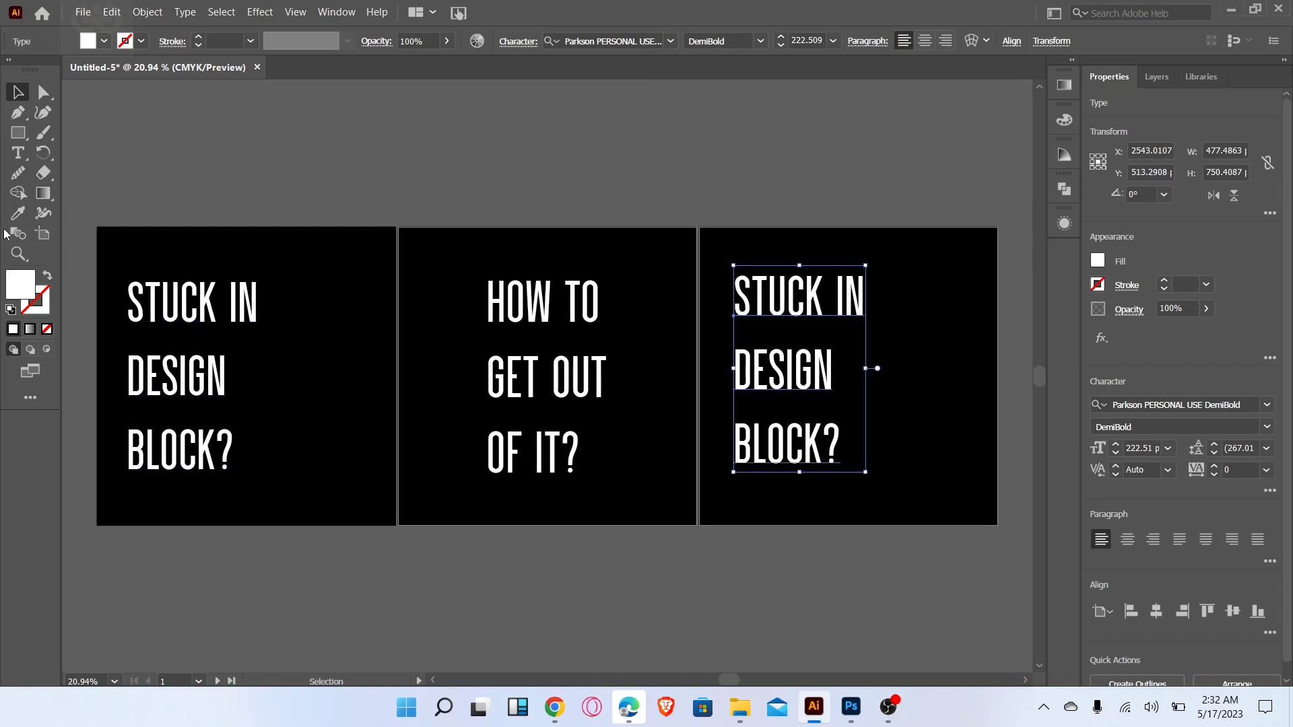
click(18, 152)
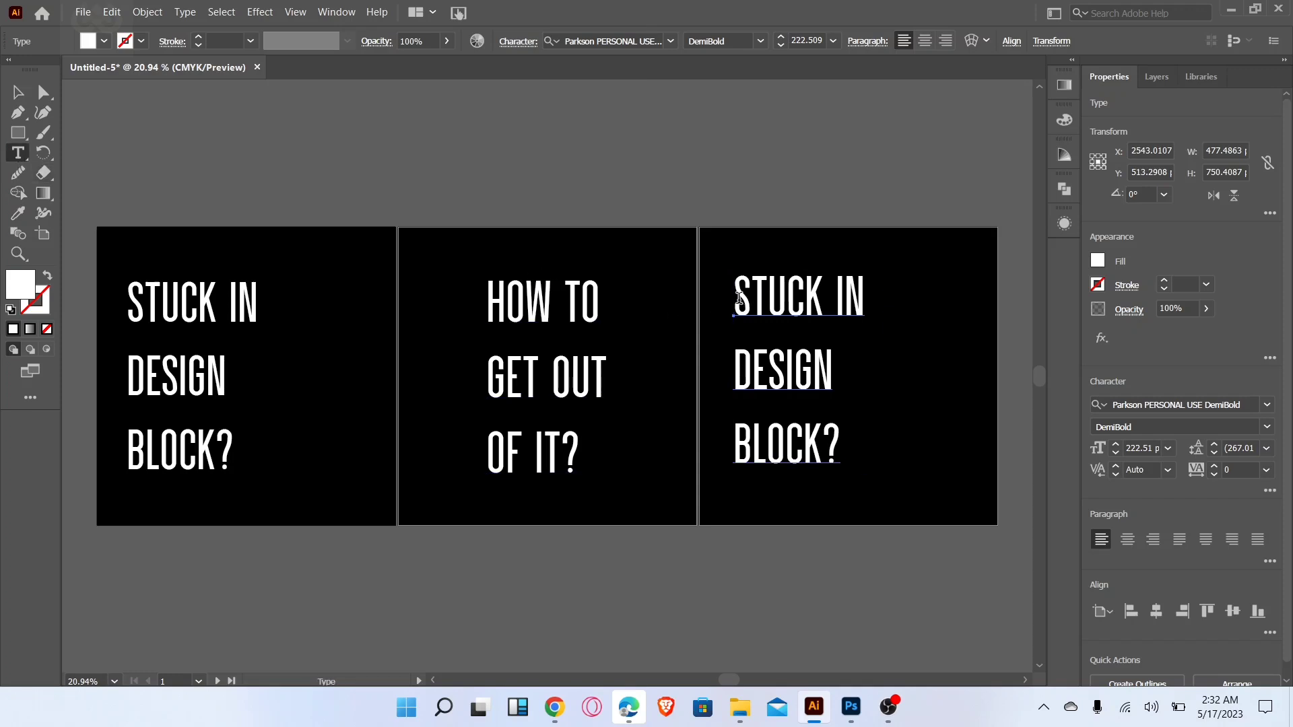
drag(739, 300, 845, 442)
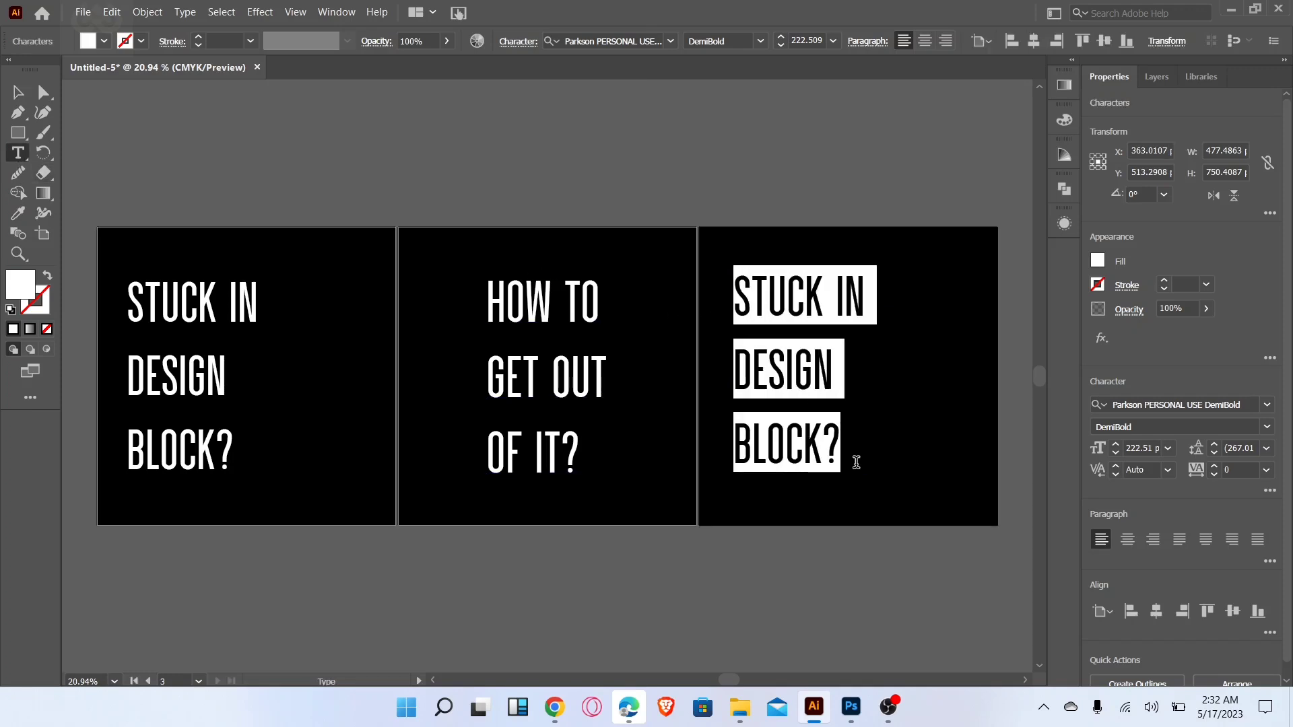
key(BackSpace)
Type TRY / THESE / POINTS / INSPIRATION on four lines and show the rulers
text(TRY)
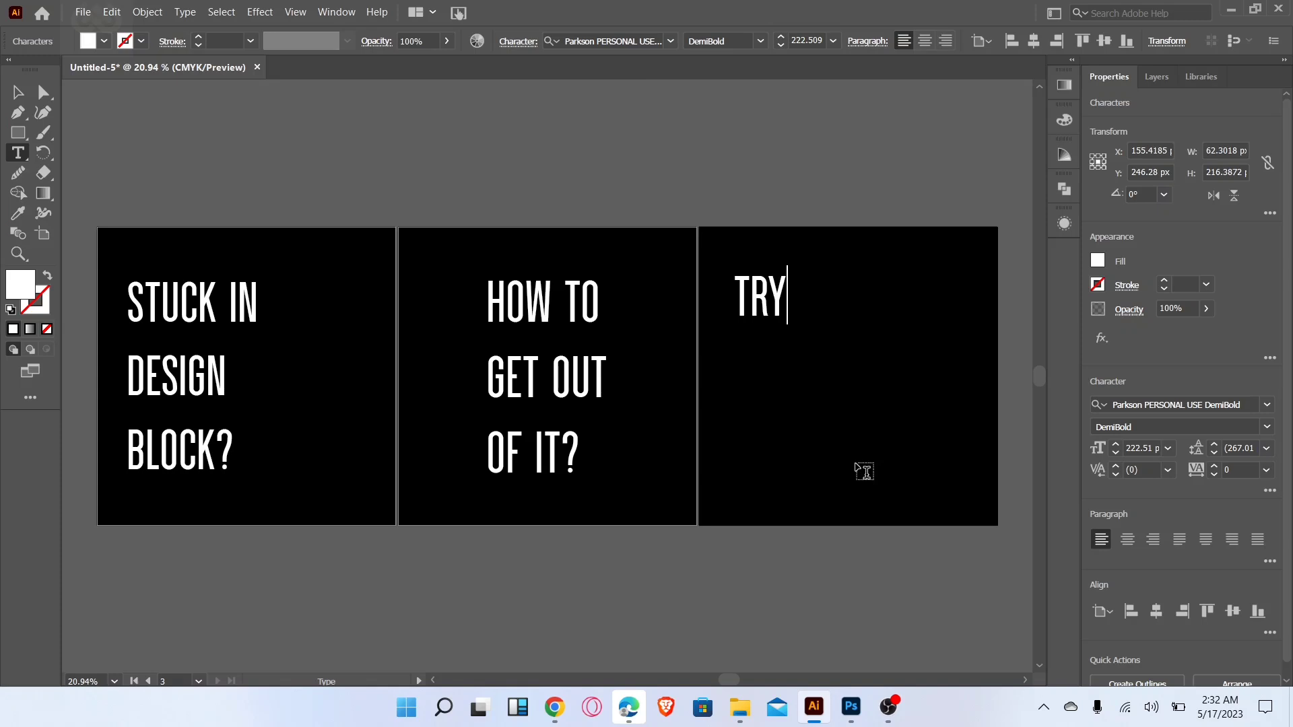
key(Return)
text(THESE)
key(Return)
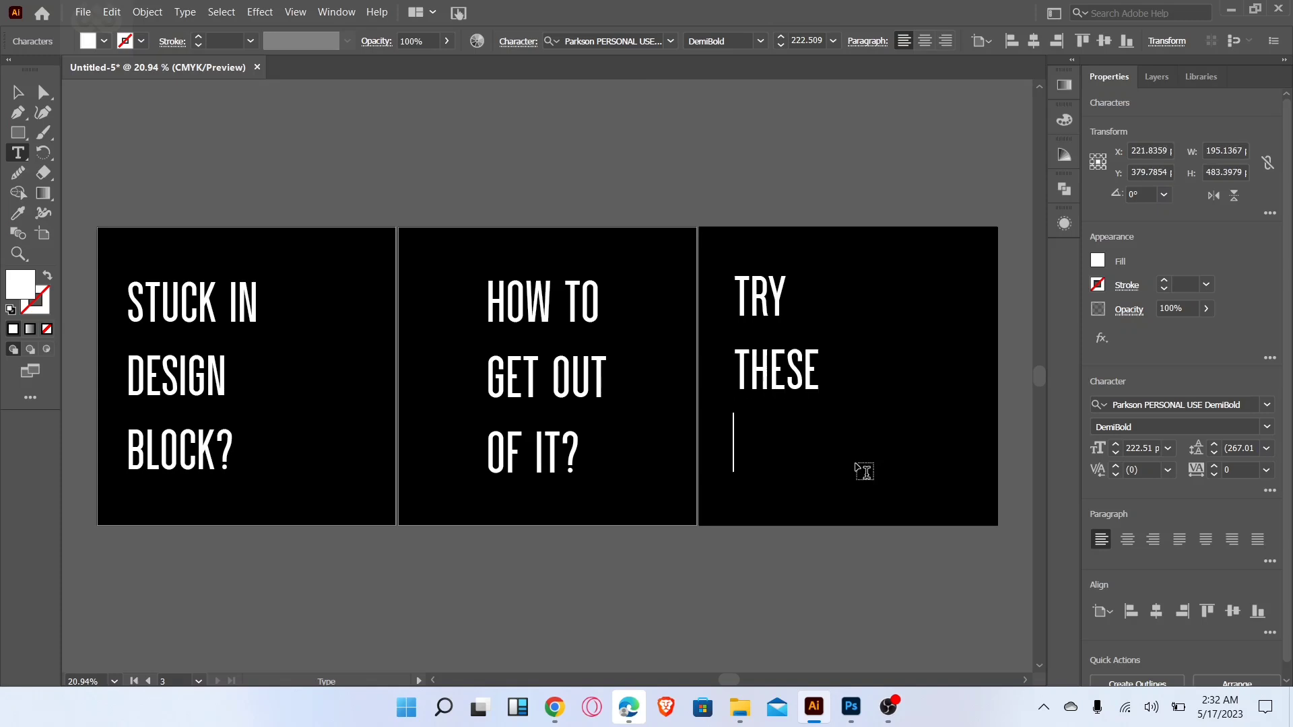
text(POINTS)
key(Return)
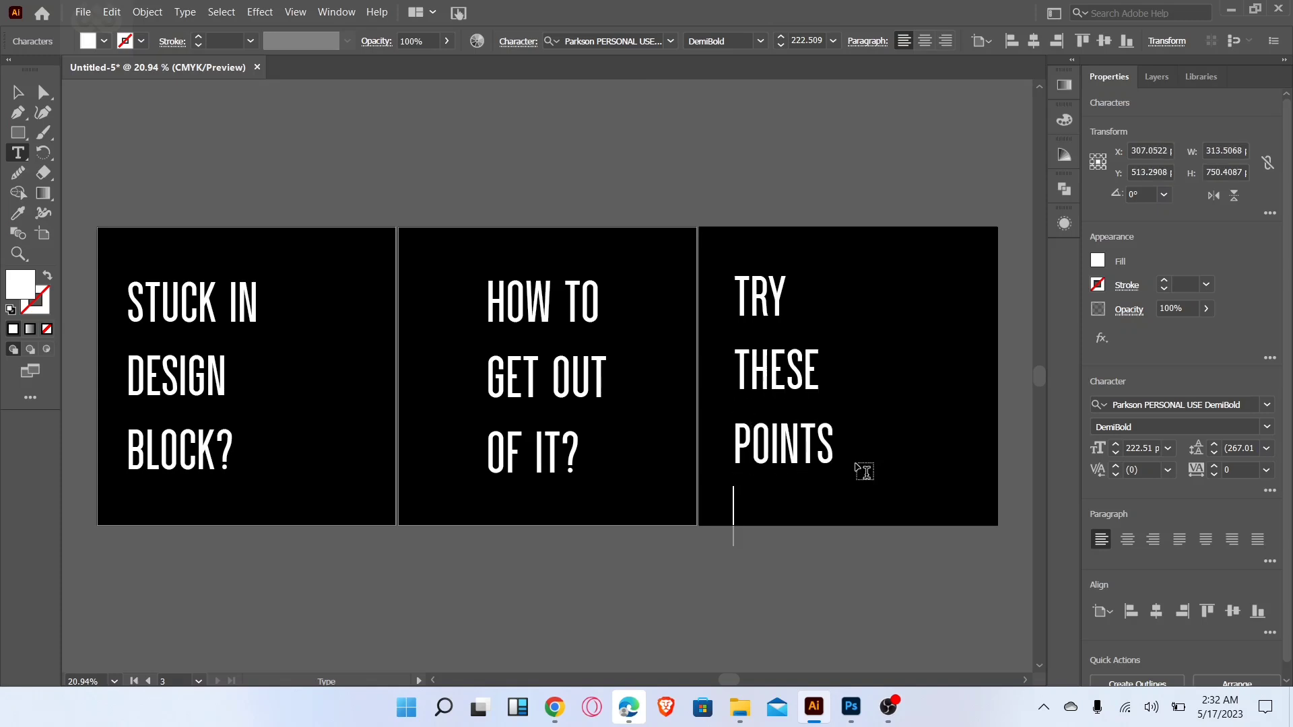
text(INSPIRATION)
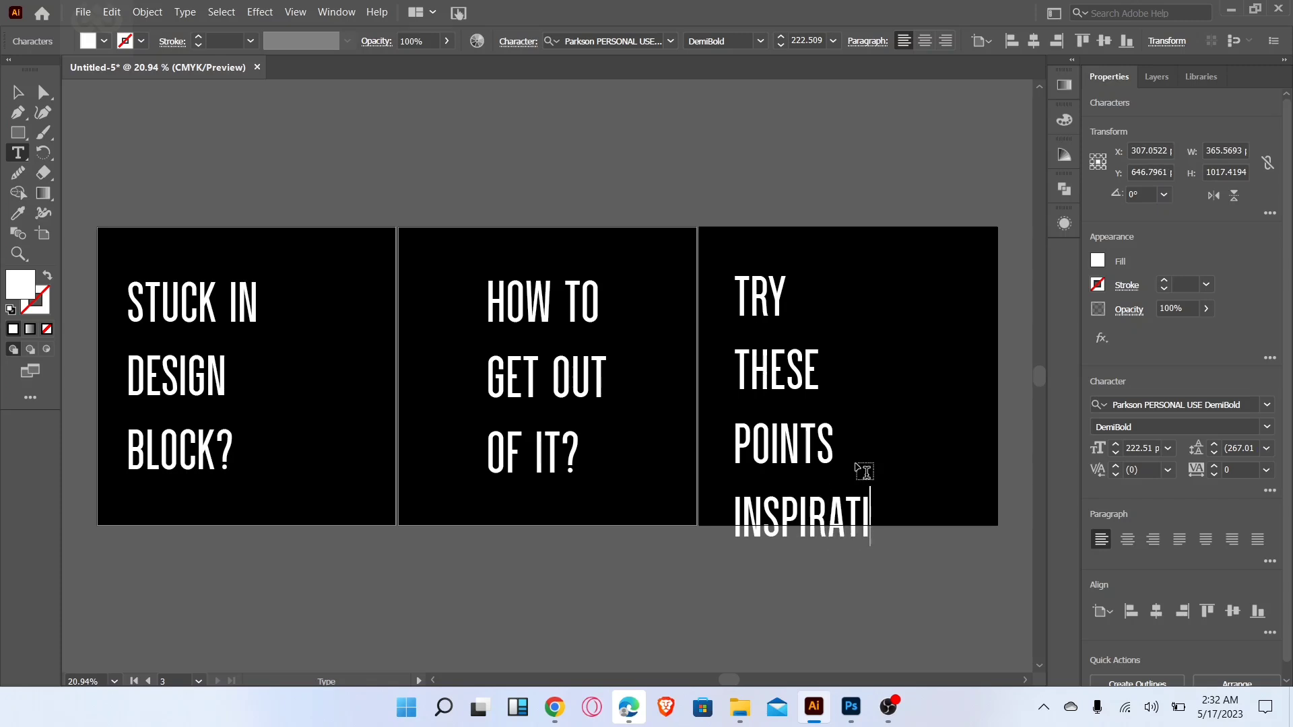
click(19, 93)
key(ctrl+r)
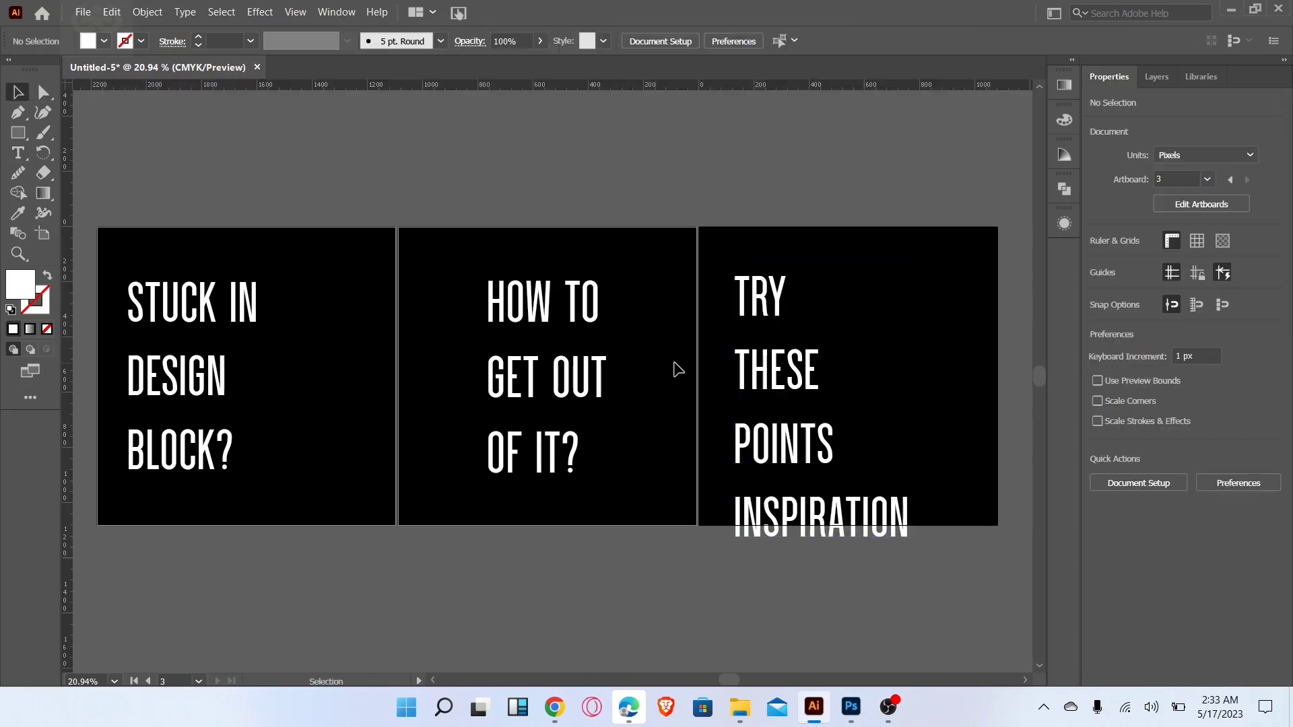
Add a horizontal guide at the headline tops, then slightly shrink and shift the first headline
drag(648, 87, 700, 280)
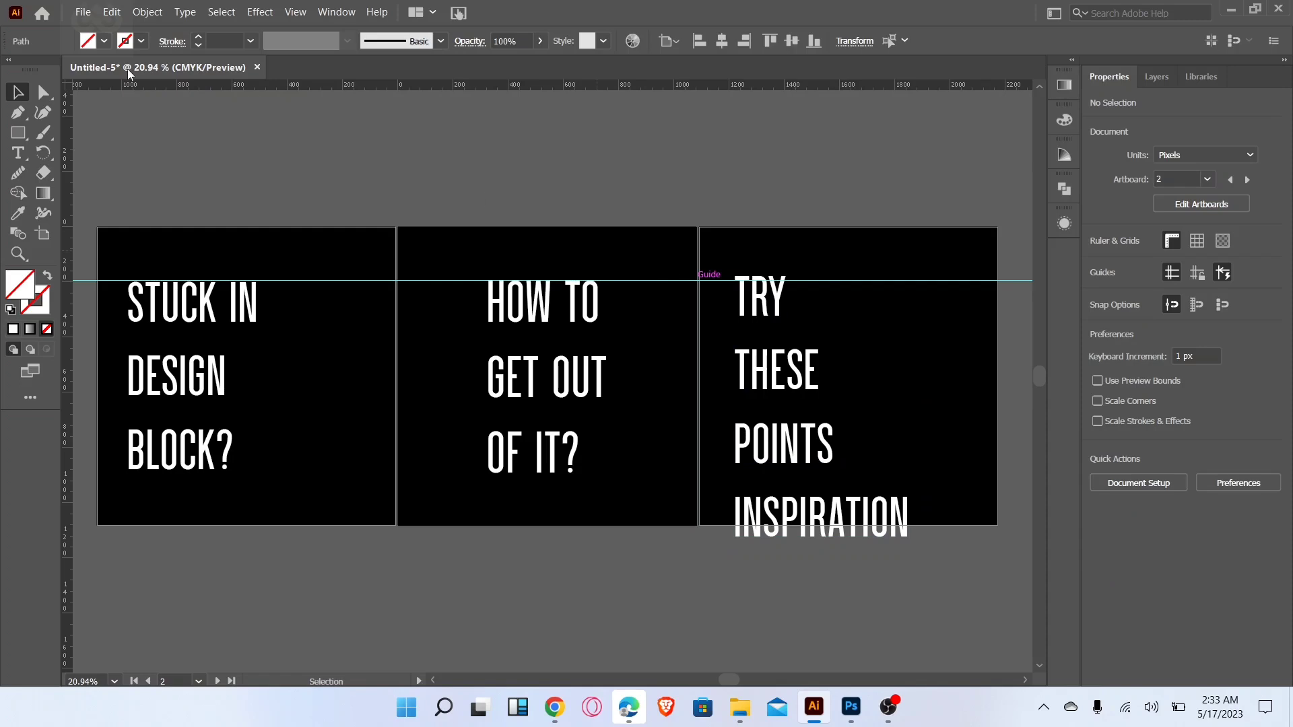
click(243, 472)
drag(260, 479, 255, 473)
drag(309, 279, 322, 287)
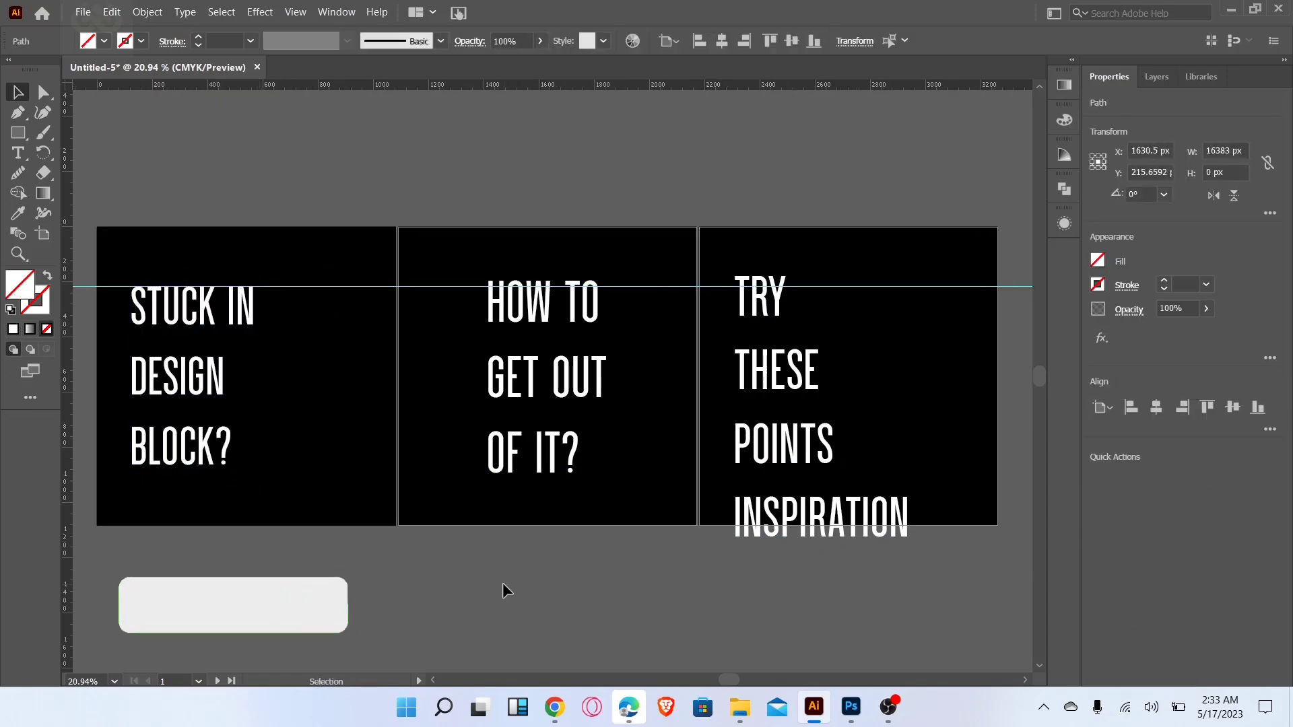
drag(179, 450, 165, 449)
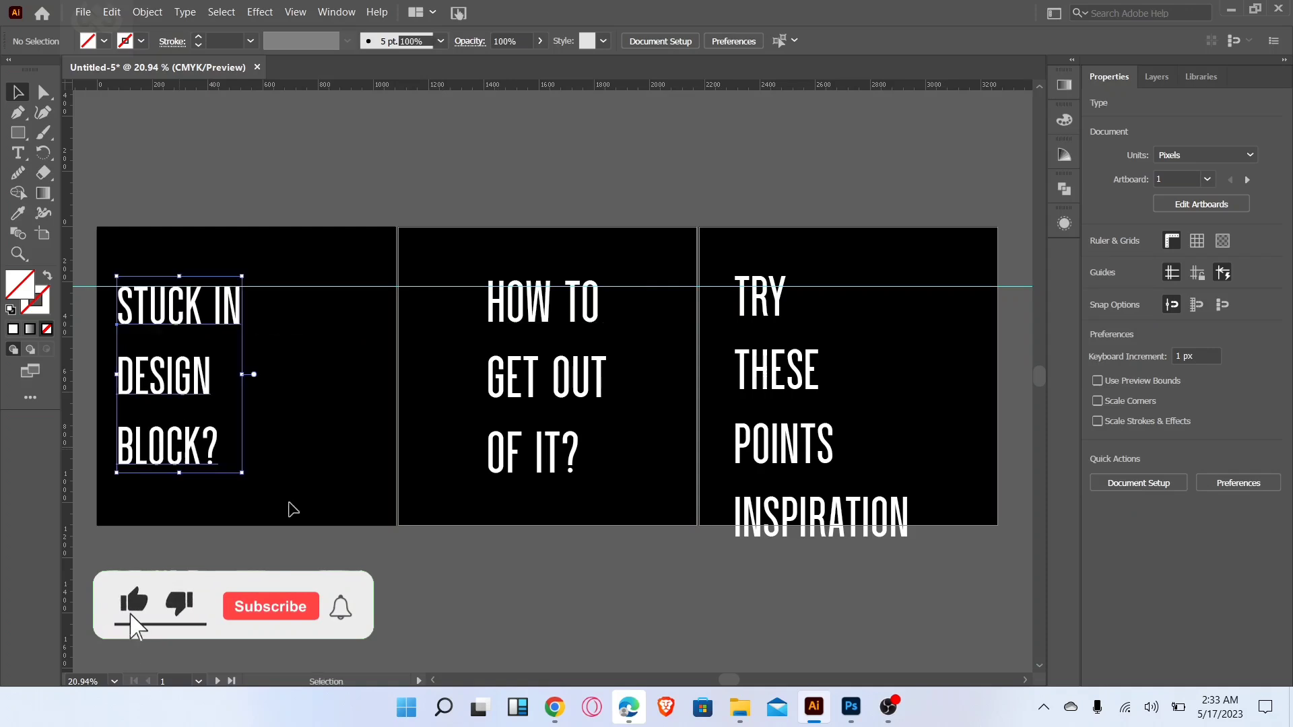
Match the middle headline's size to the first with the Eyedropper and recentre it
click(535, 397)
key(i)
click(130, 299)
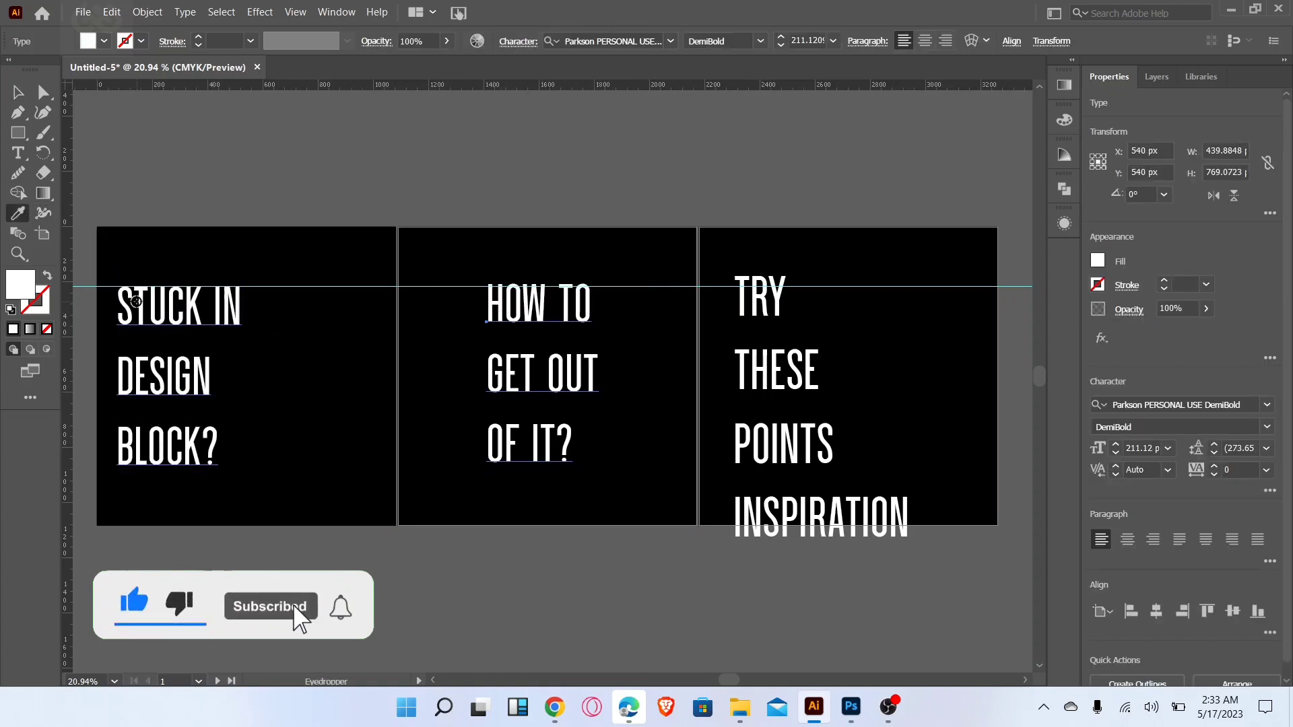
click(14, 95)
drag(590, 377, 587, 377)
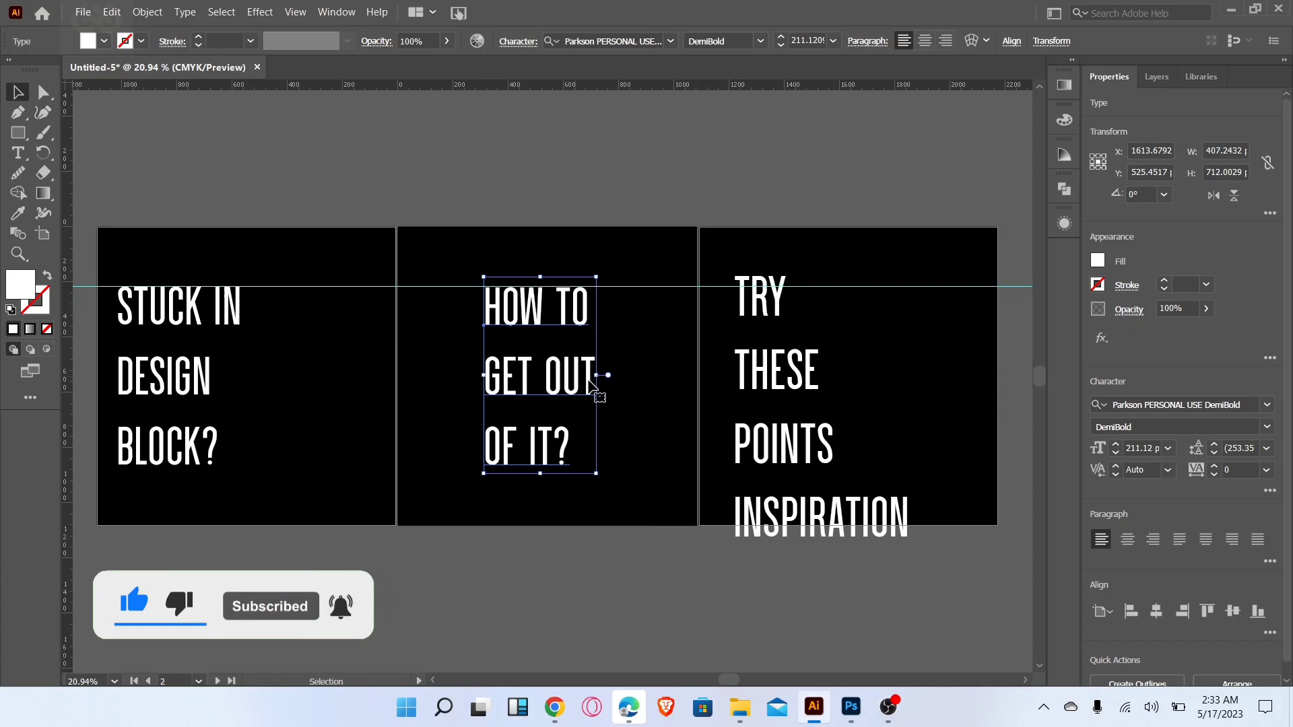
click(1157, 611)
click(216, 381)
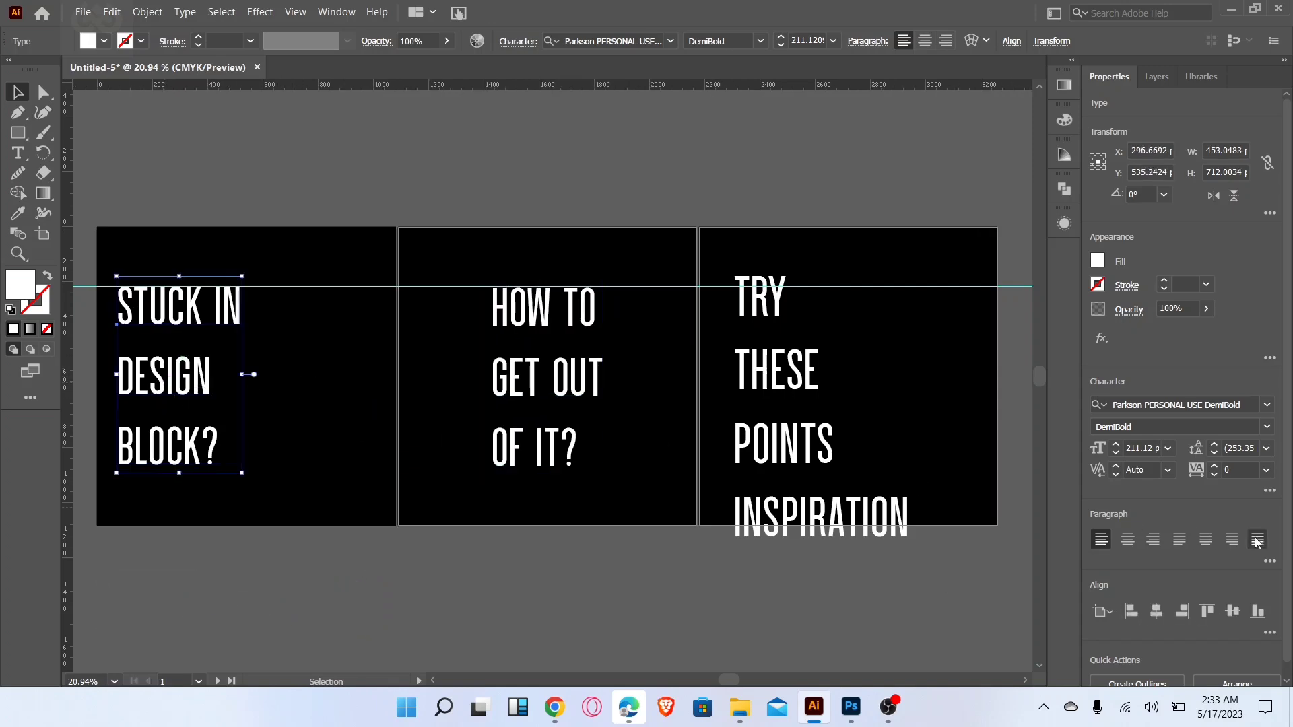
click(914, 613)
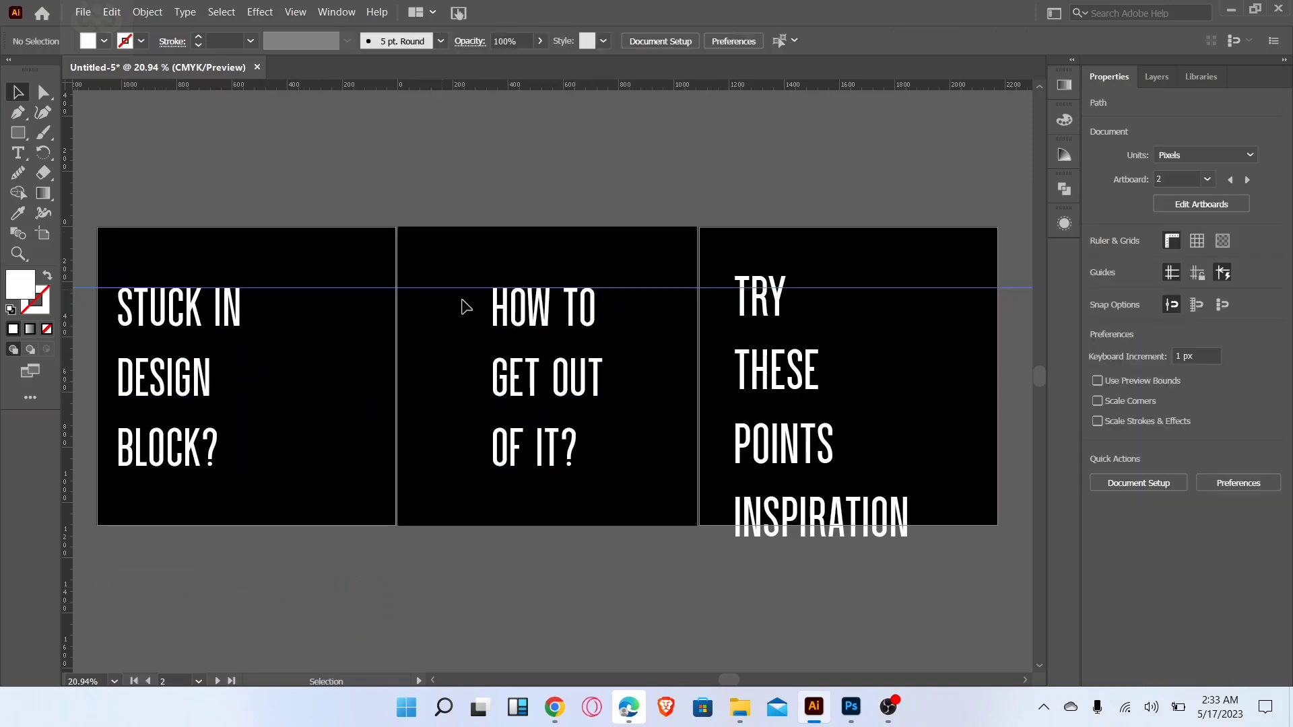
Scale the TRY THESE POINTS INSPIRATION headline down to about 159.8 pt so it fits the slide
click(895, 522)
drag(911, 548, 812, 493)
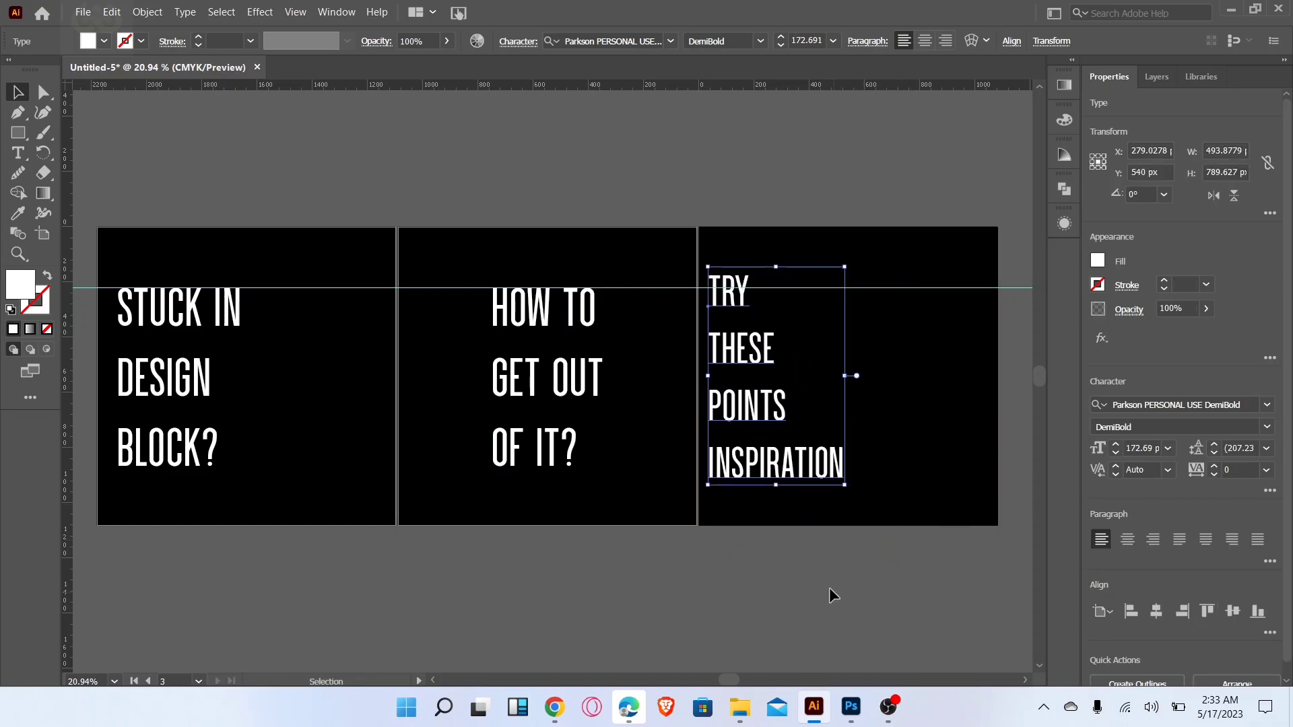
click(831, 597)
click(761, 366)
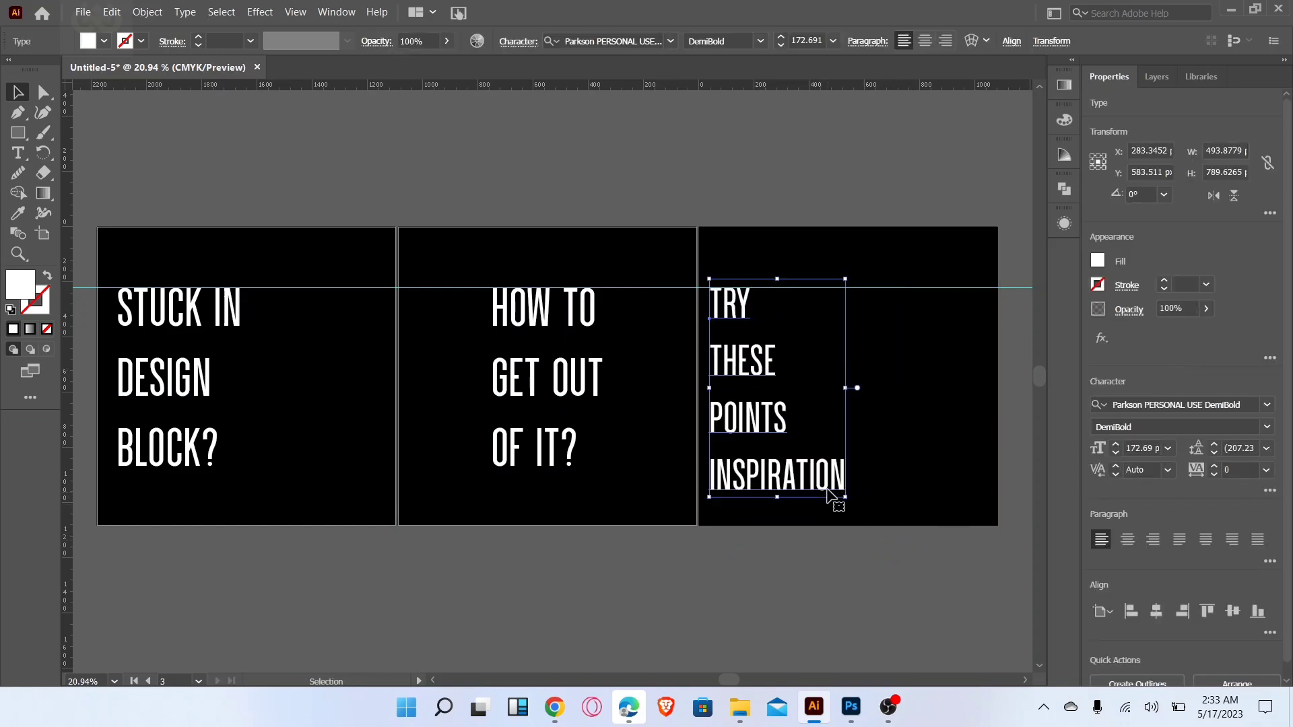
drag(847, 498, 839, 480)
drag(830, 475, 828, 471)
click(1014, 318)
click(823, 470)
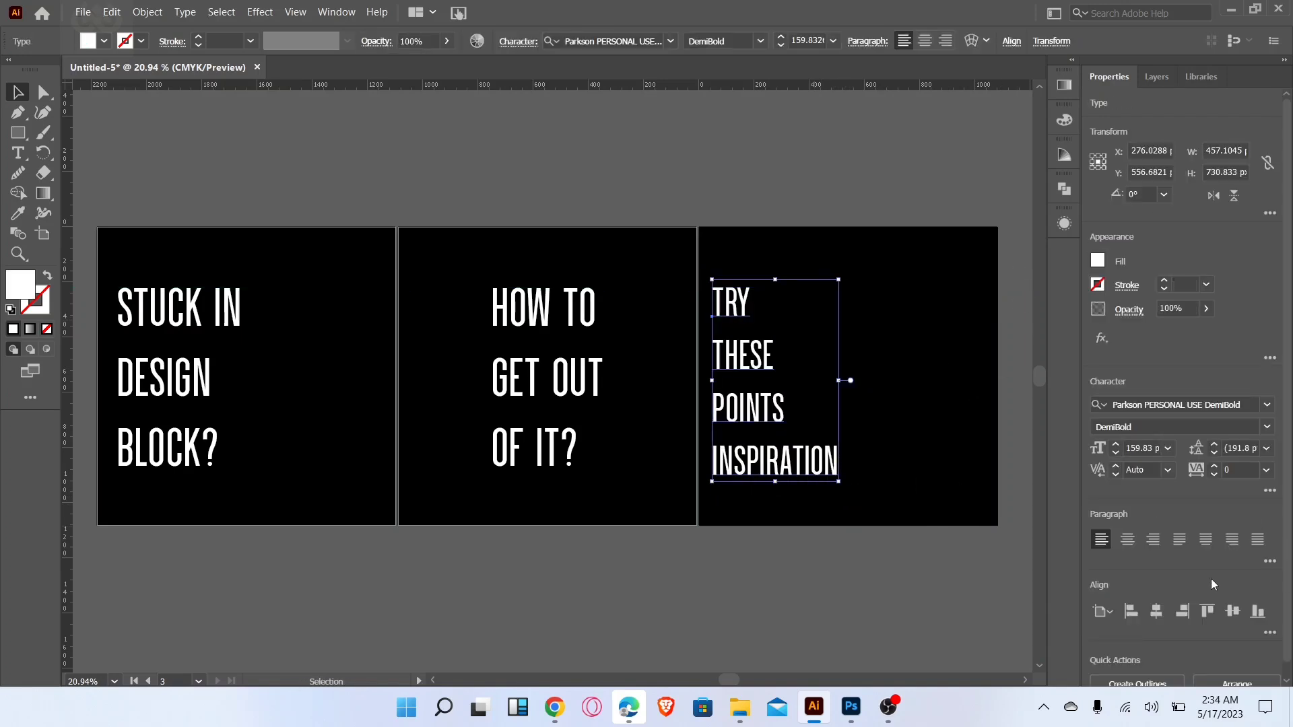
key(ctrl+z)
key(ctrl+z)
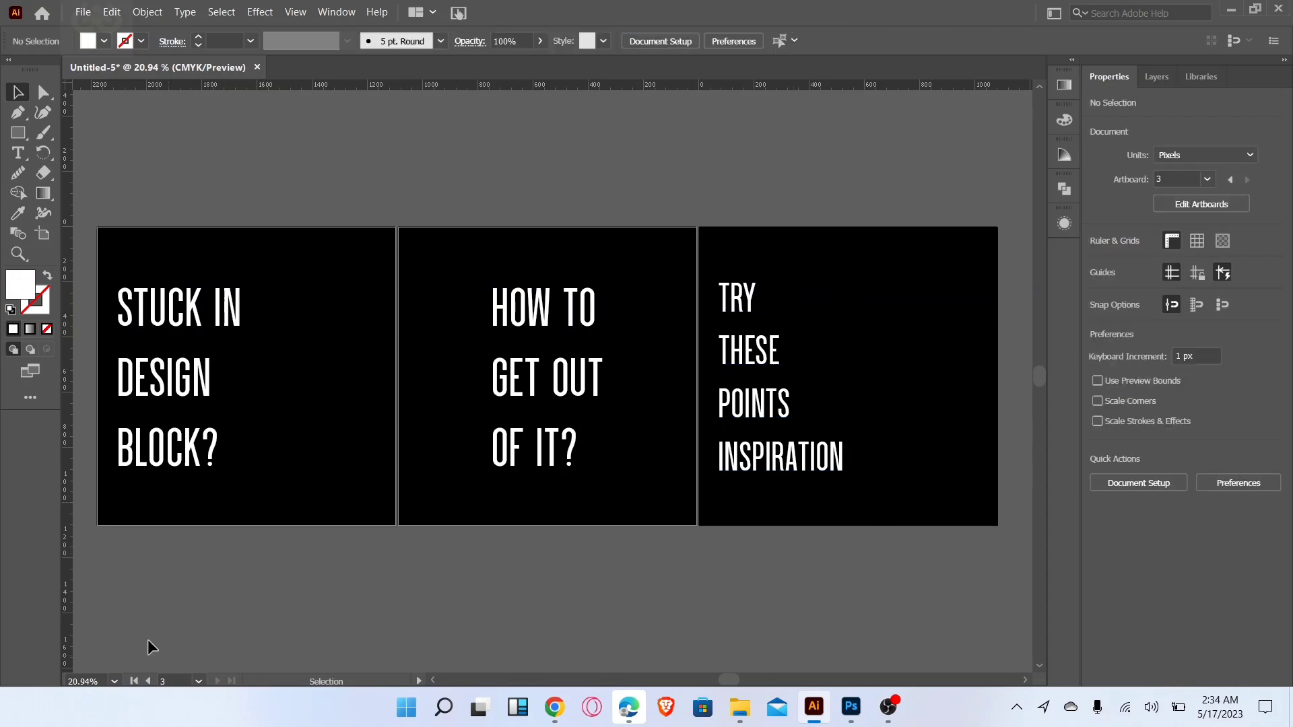
Colour the words STUCK IN yellow on the first slide
click(165, 447)
key(ctrl+plus)
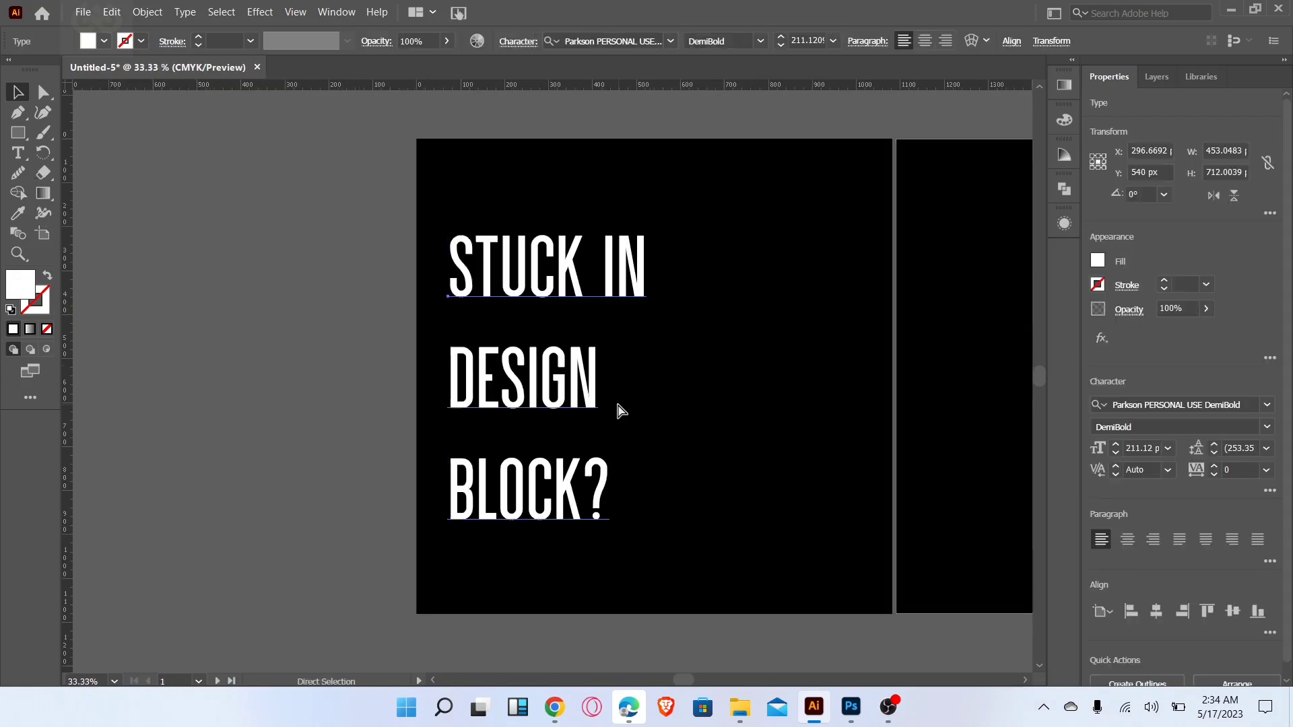
key(ctrl+0)
key(t)
drag(307, 257, 551, 268)
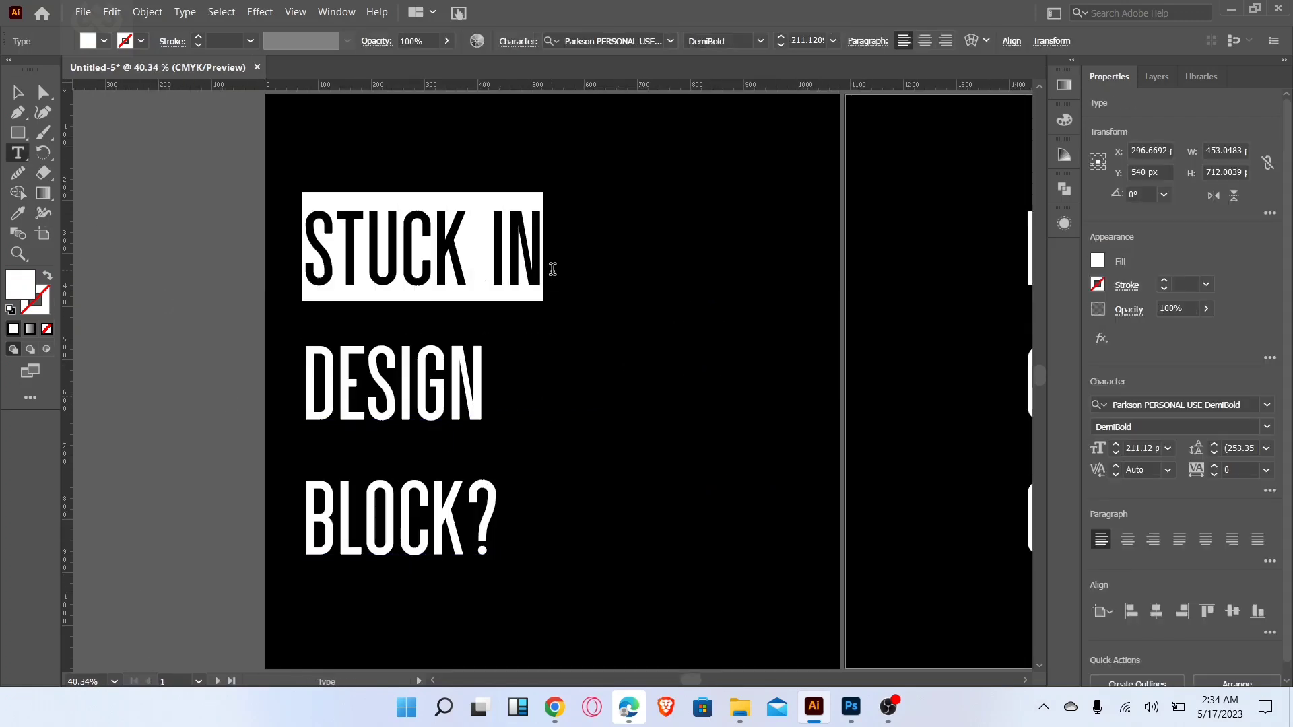
click(88, 41)
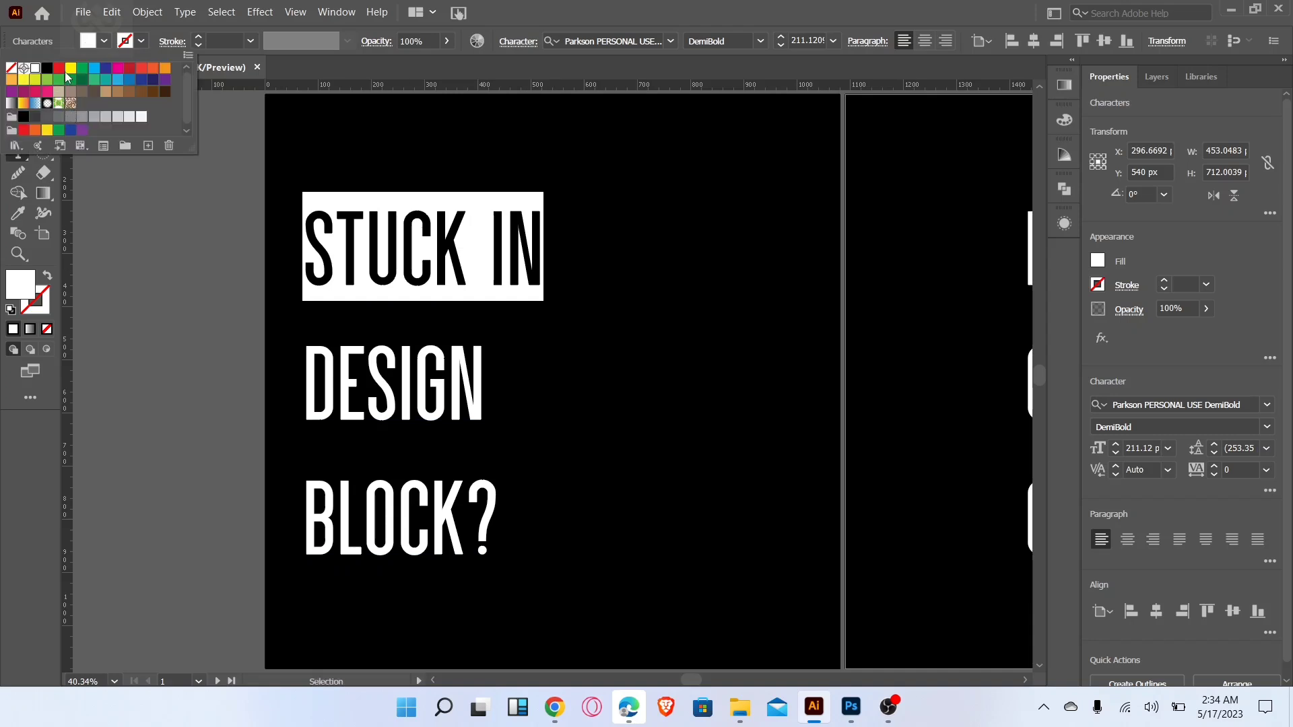
click(69, 68)
key(Escape)
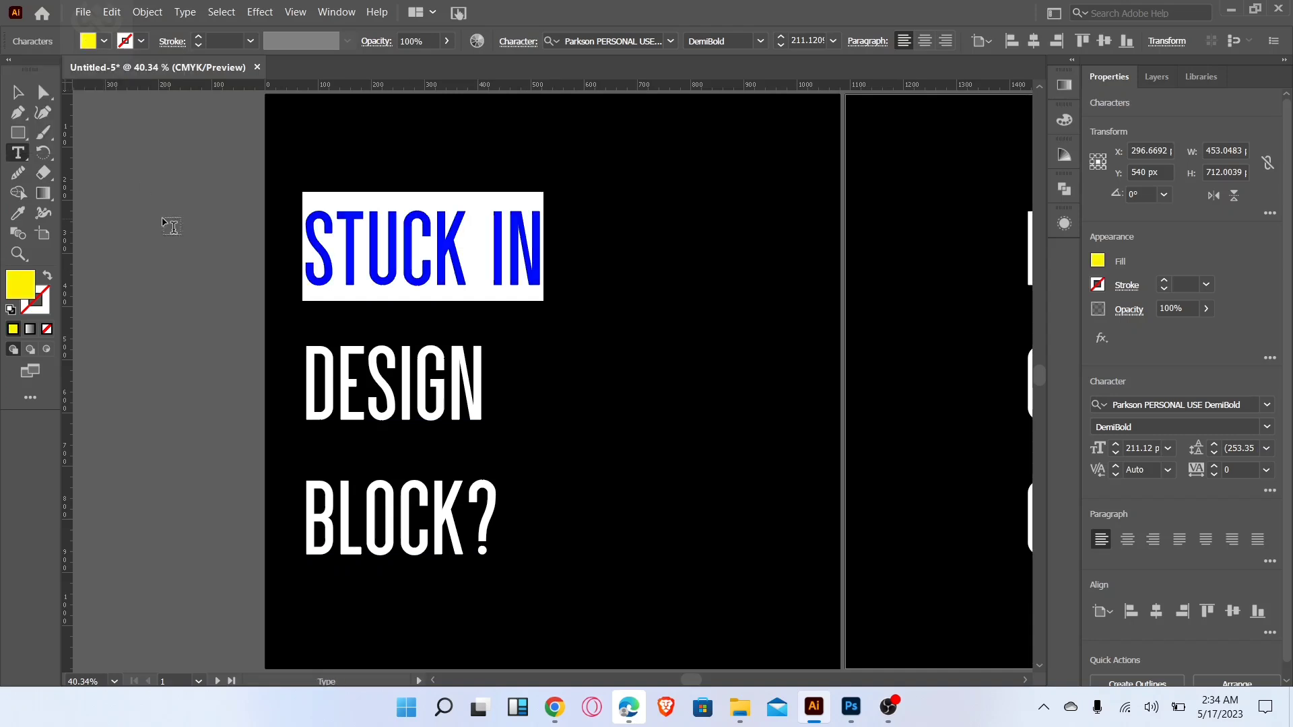
key(Escape)
click(168, 202)
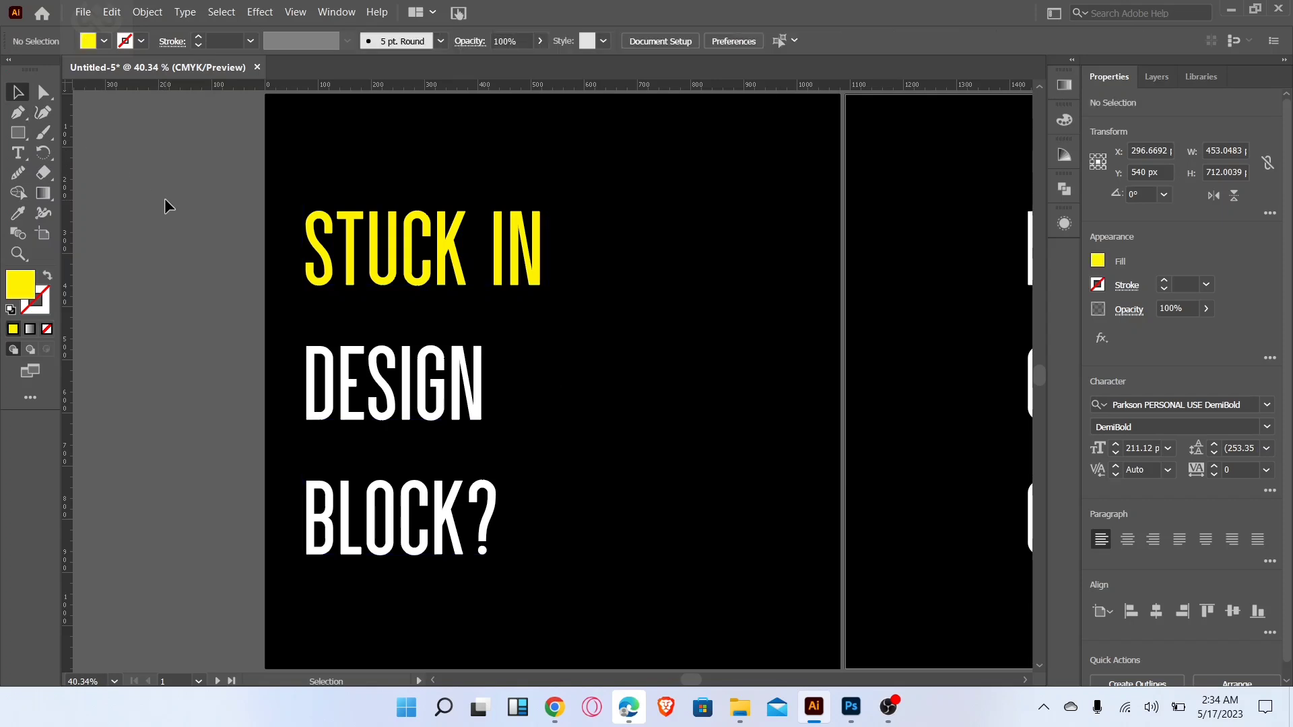
Colour the words GET OUT yellow on the second slide
key(space)
scroll(305, 355, right, 10)
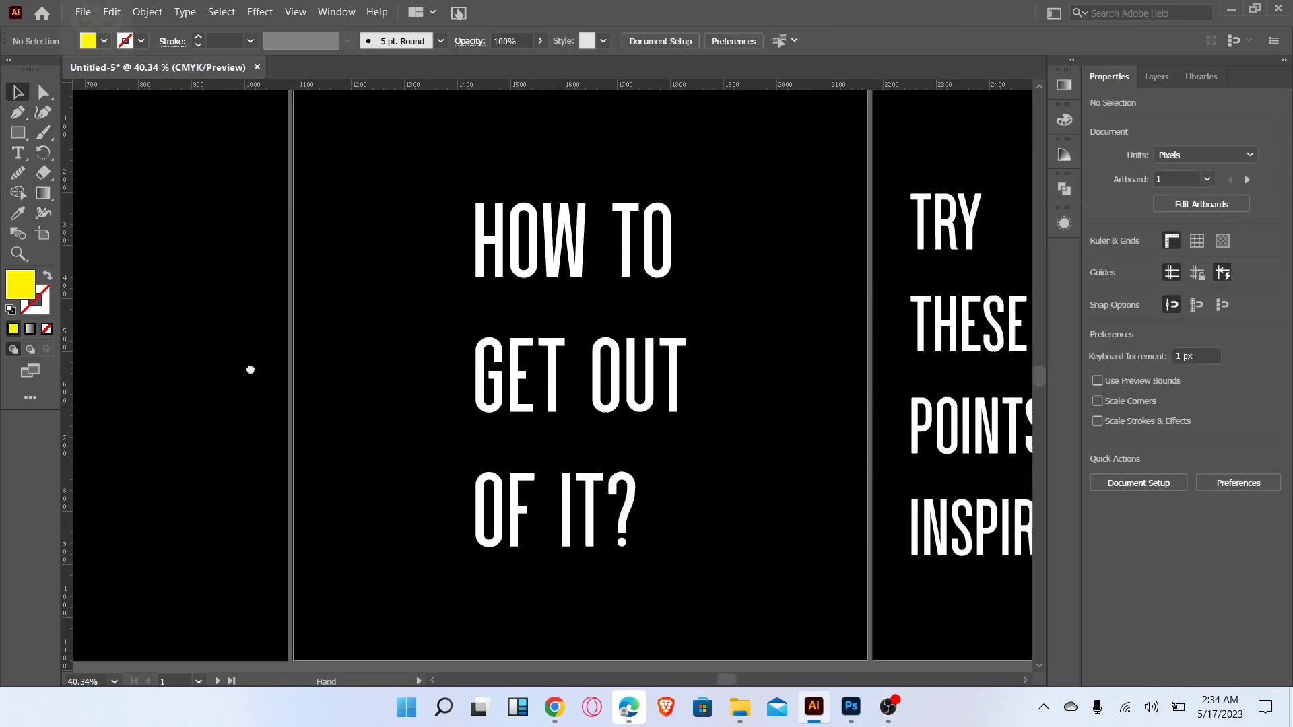
key(t)
click(463, 375)
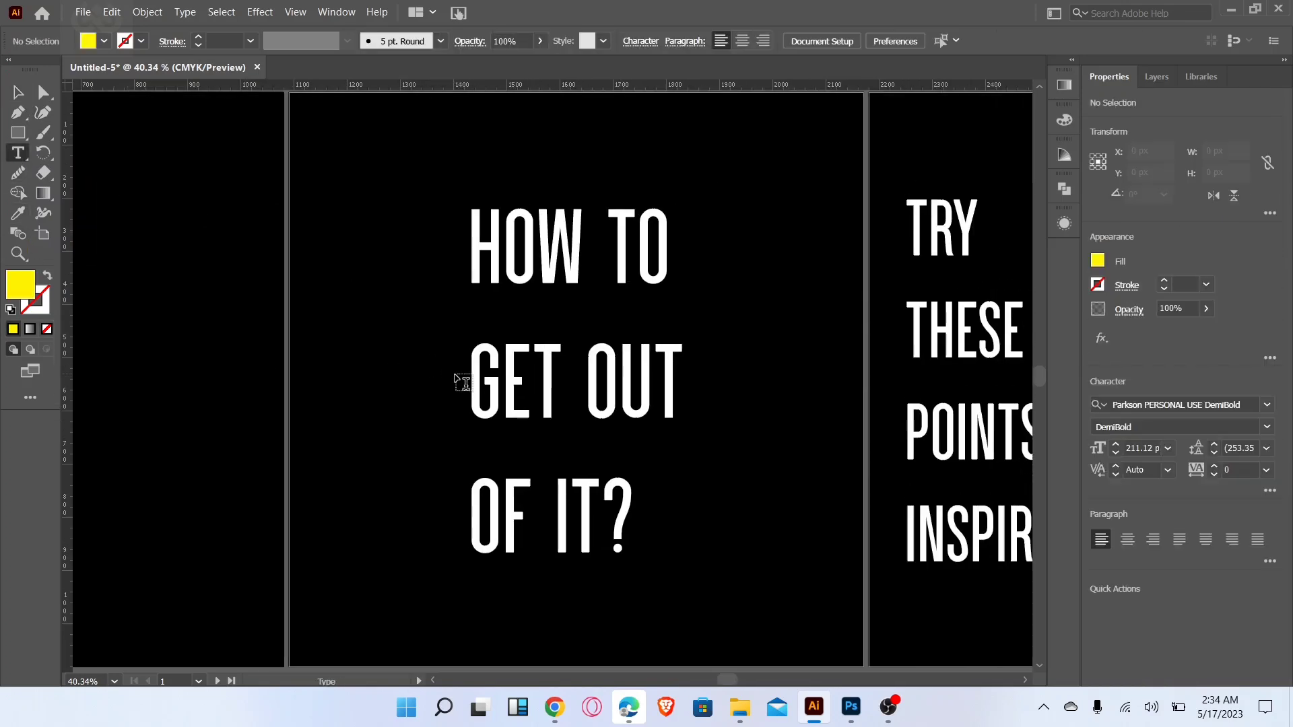
drag(463, 375, 688, 375)
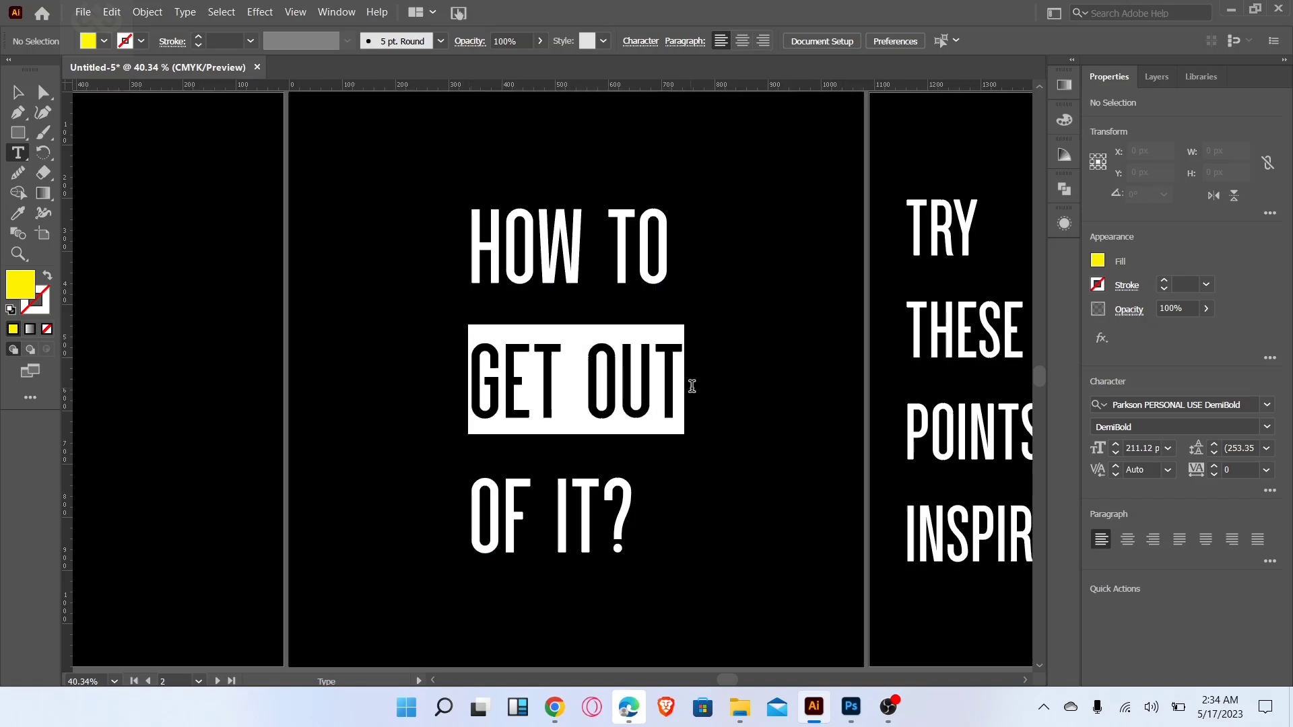
click(87, 42)
click(70, 68)
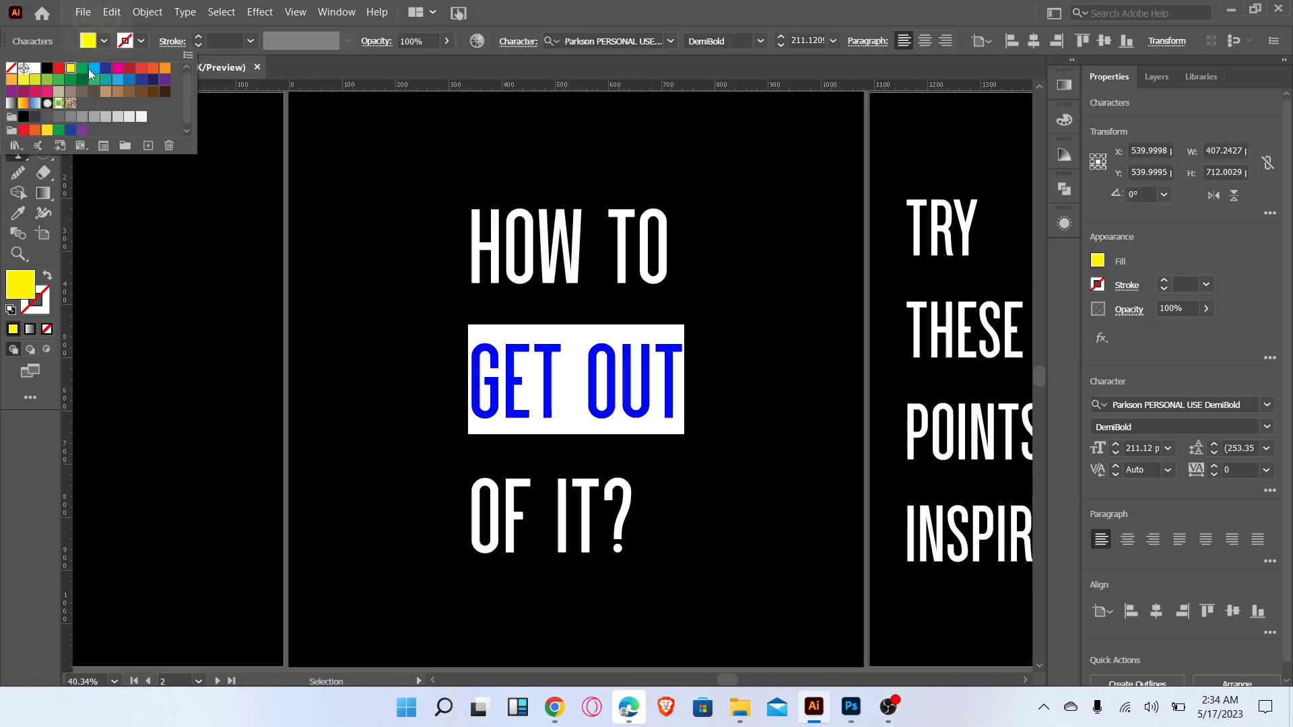
click(301, 76)
click(18, 92)
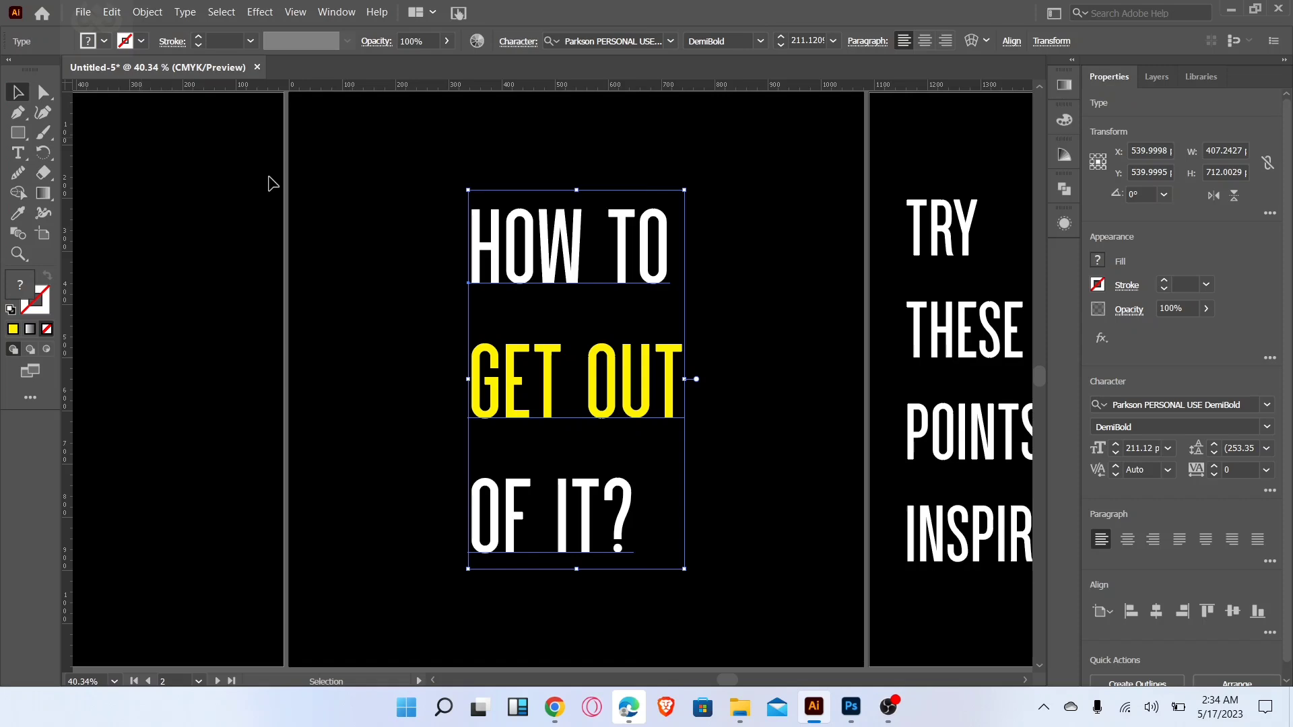
click(781, 295)
Colour the word INSPIRATION yellow on the third slide and zoom out to all slides
drag(738, 295, 438, 294)
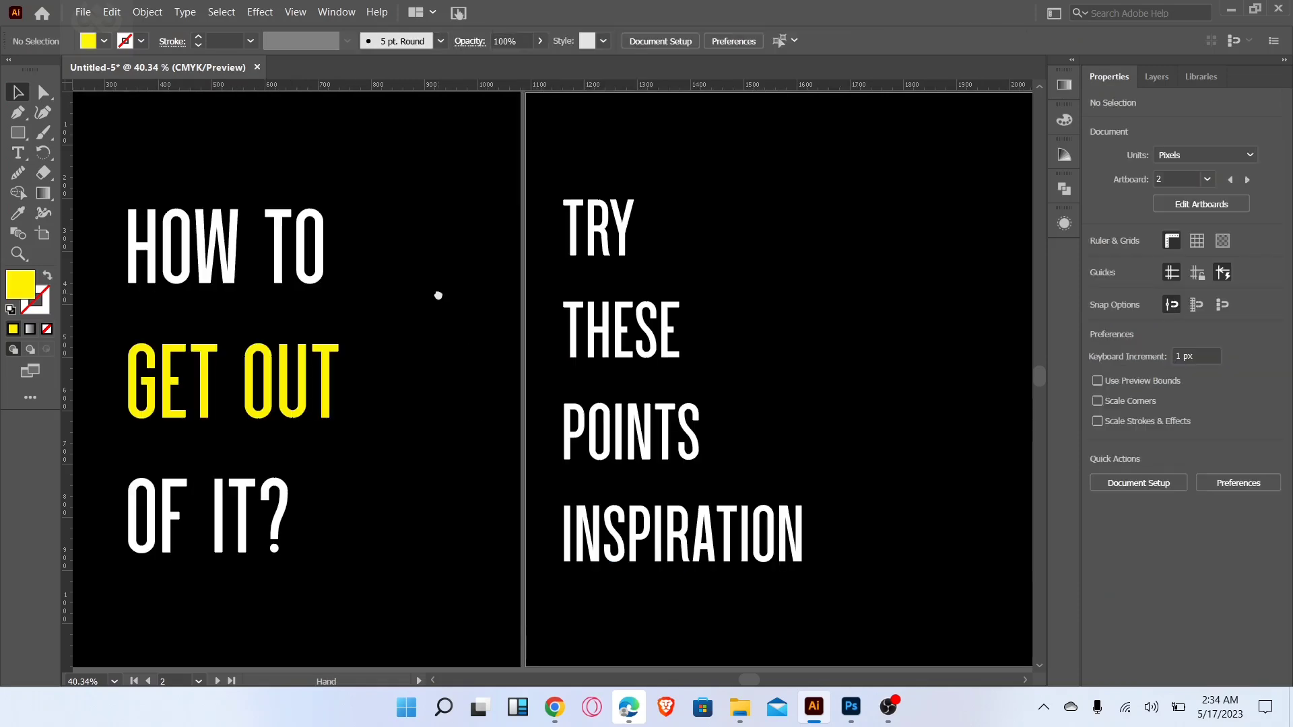
click(721, 534)
key(t)
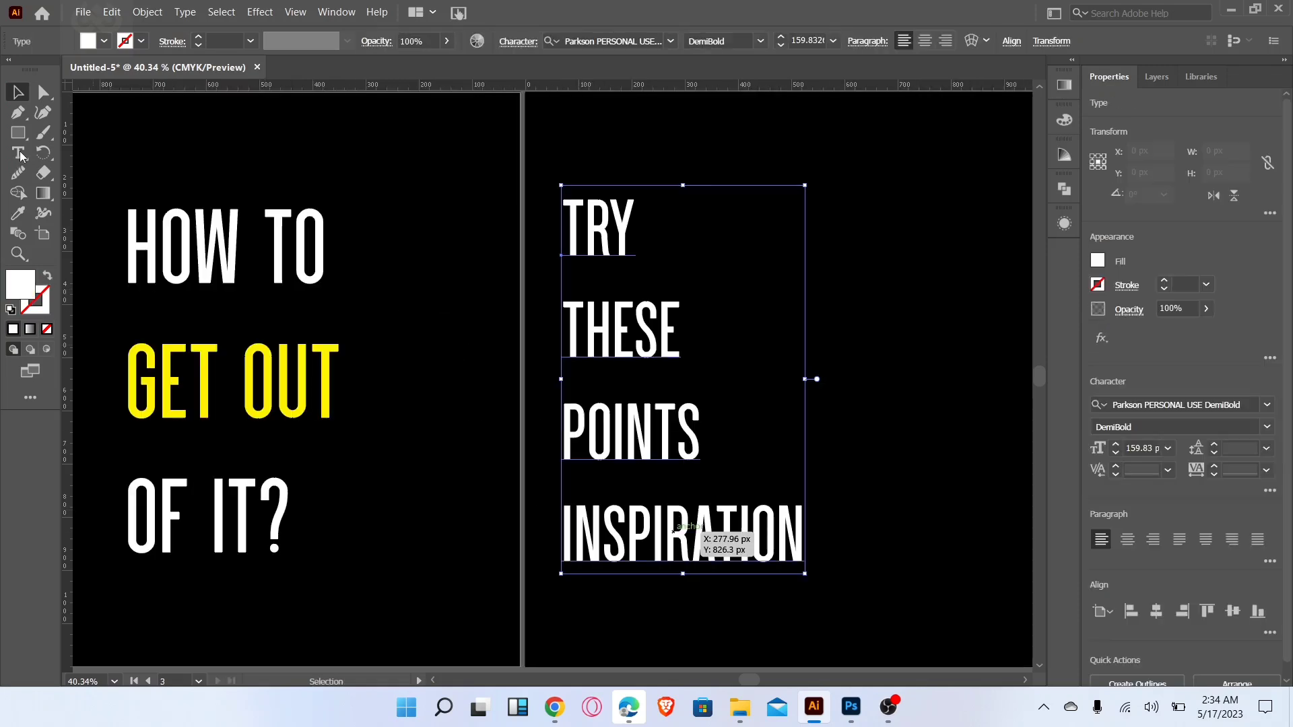
drag(573, 535, 806, 535)
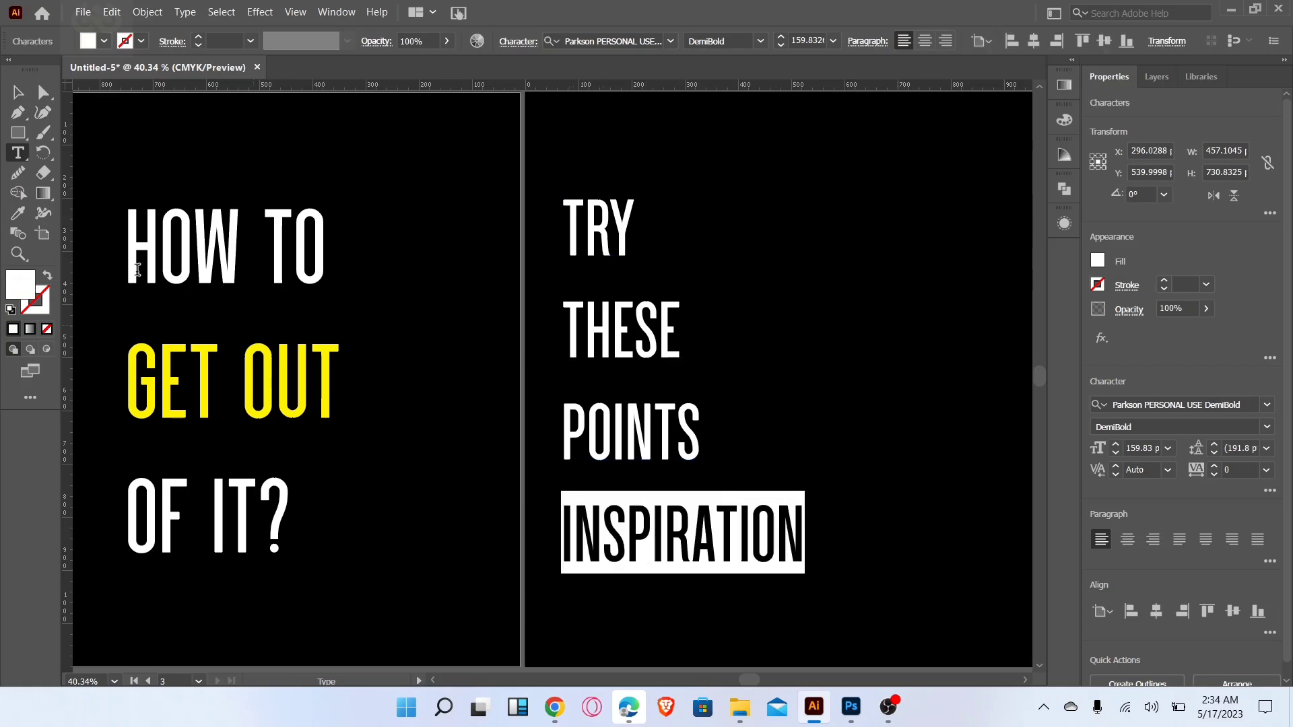
click(88, 41)
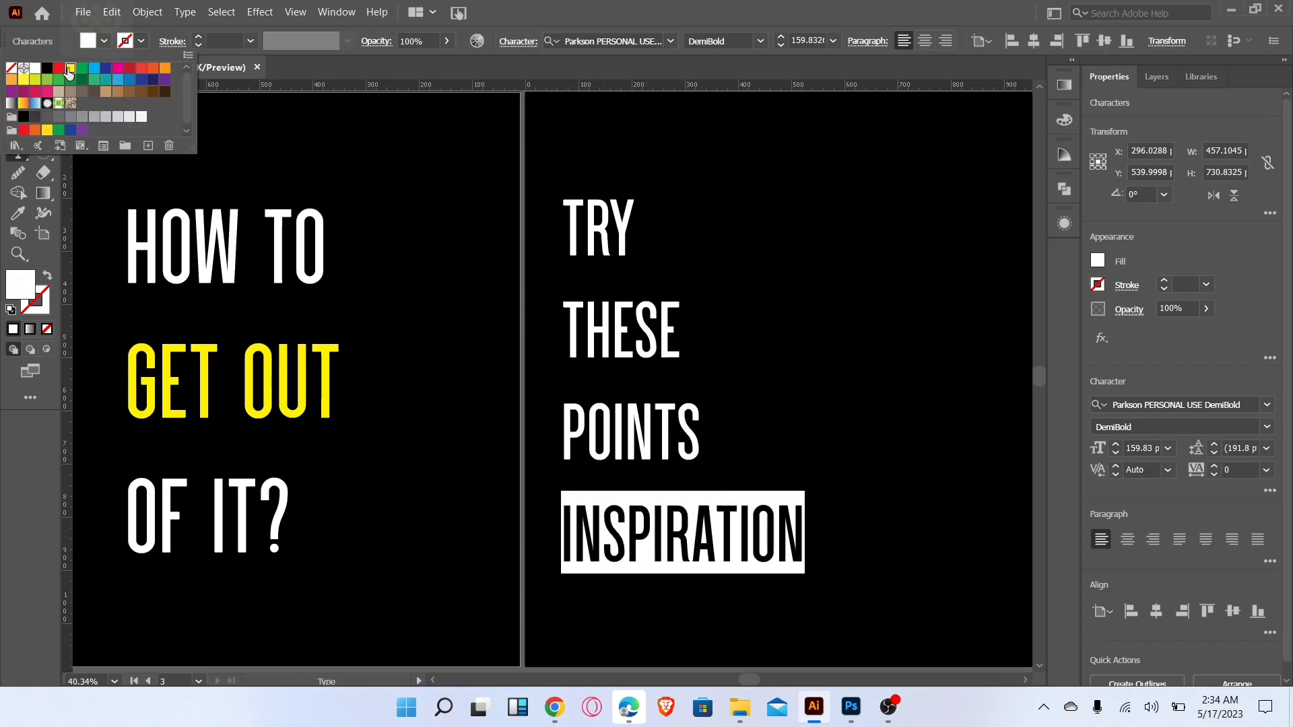
click(70, 69)
click(290, 143)
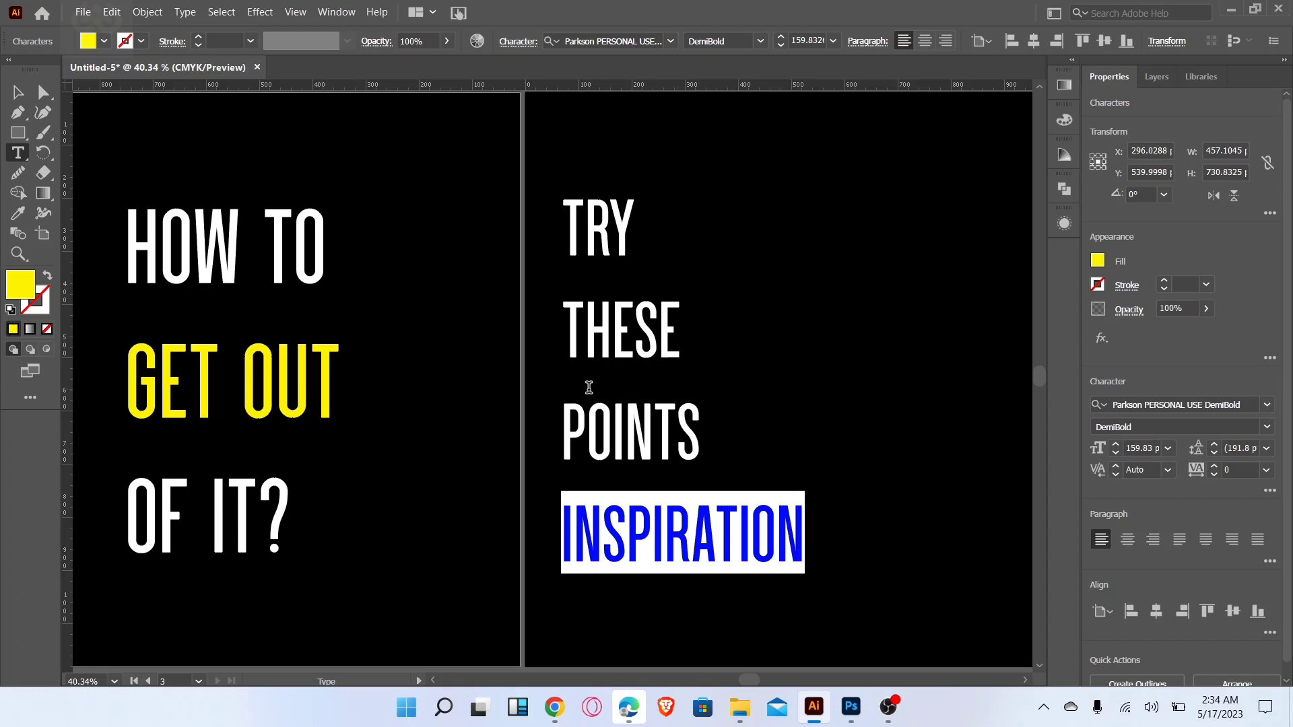
key(Escape)
click(523, 307)
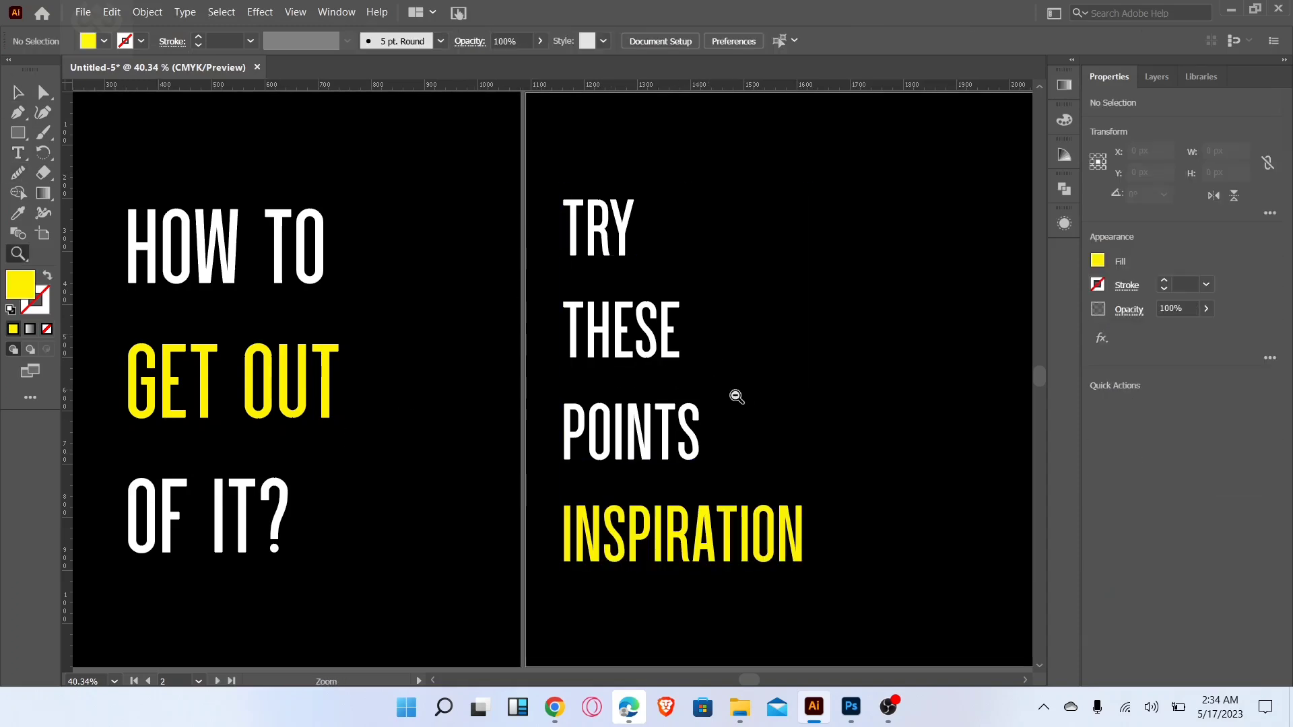
alt+click(737, 398)
Place the Untitled-1 photo from the Desktop Assets folder onto the canvas
key(v)
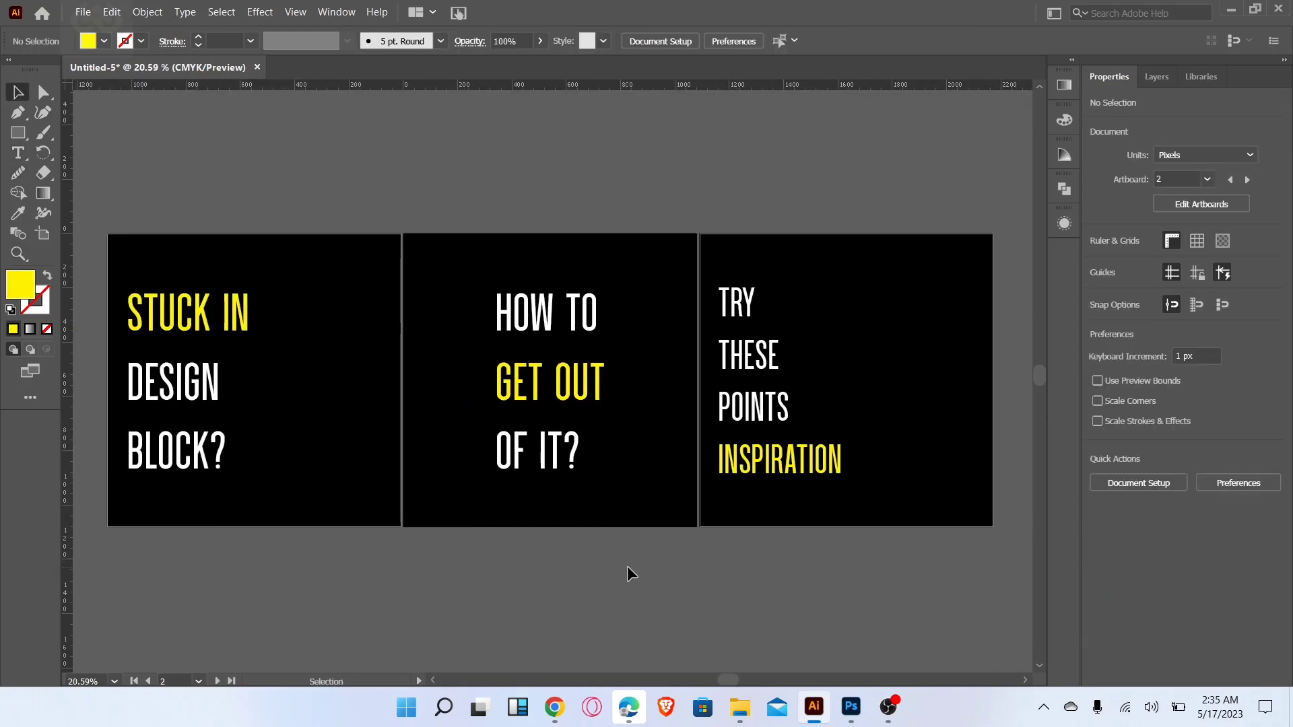
click(83, 12)
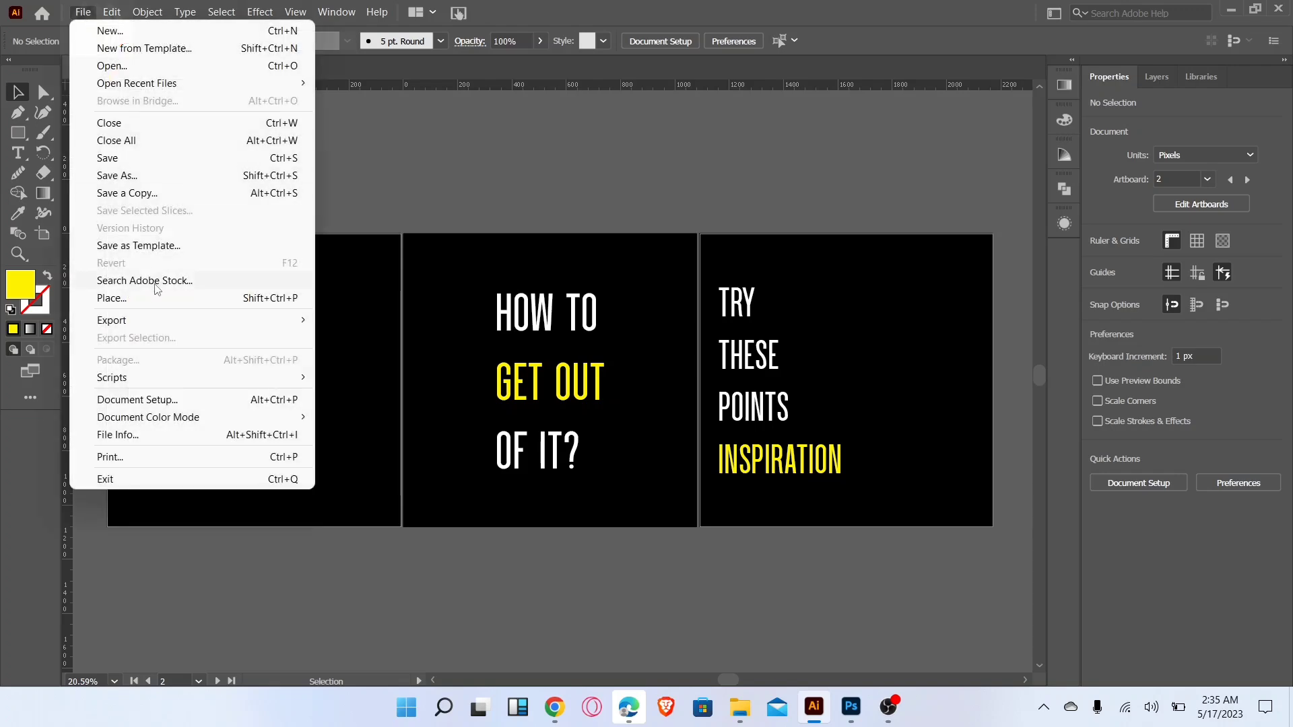
click(158, 298)
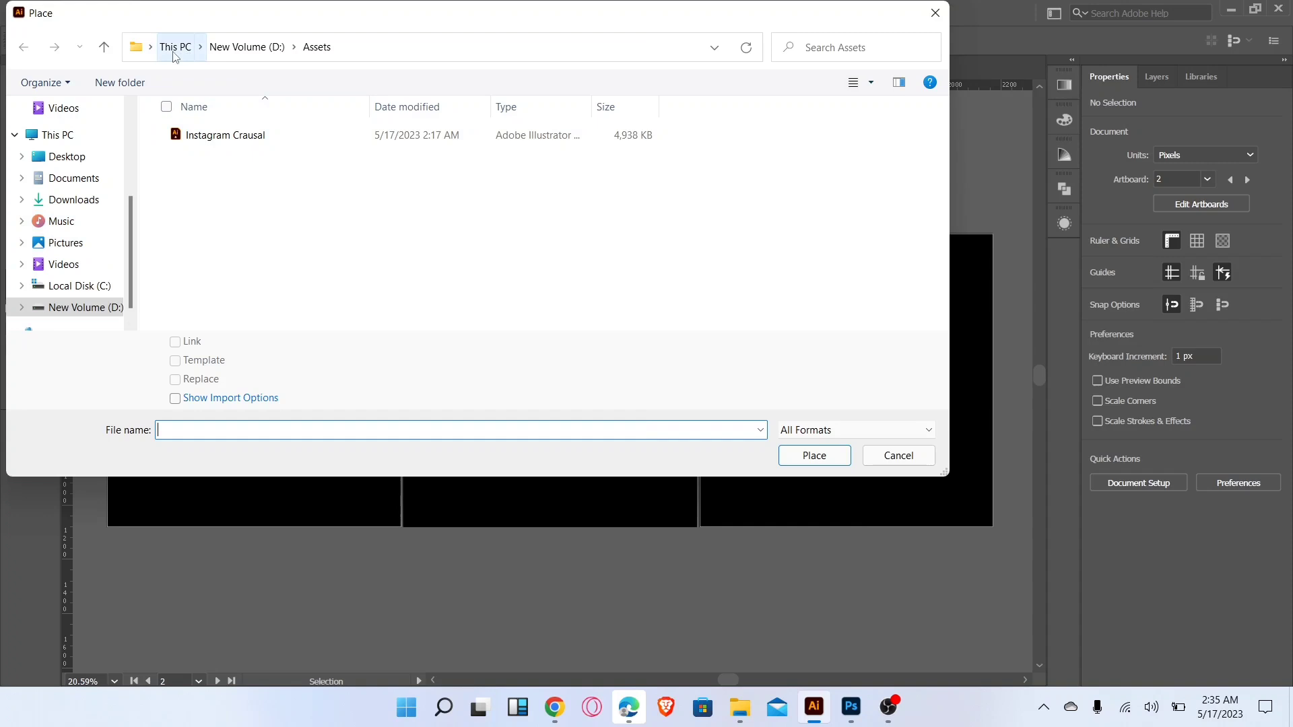
click(93, 162)
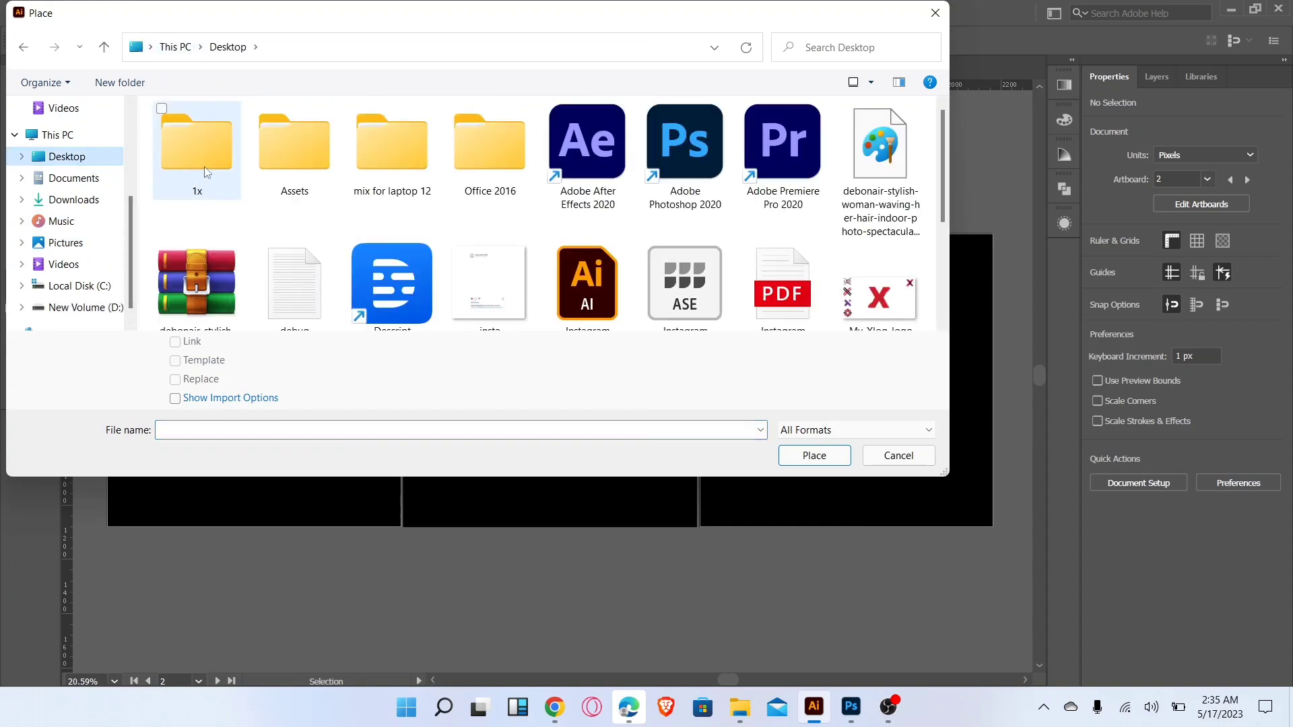
double_click(265, 157)
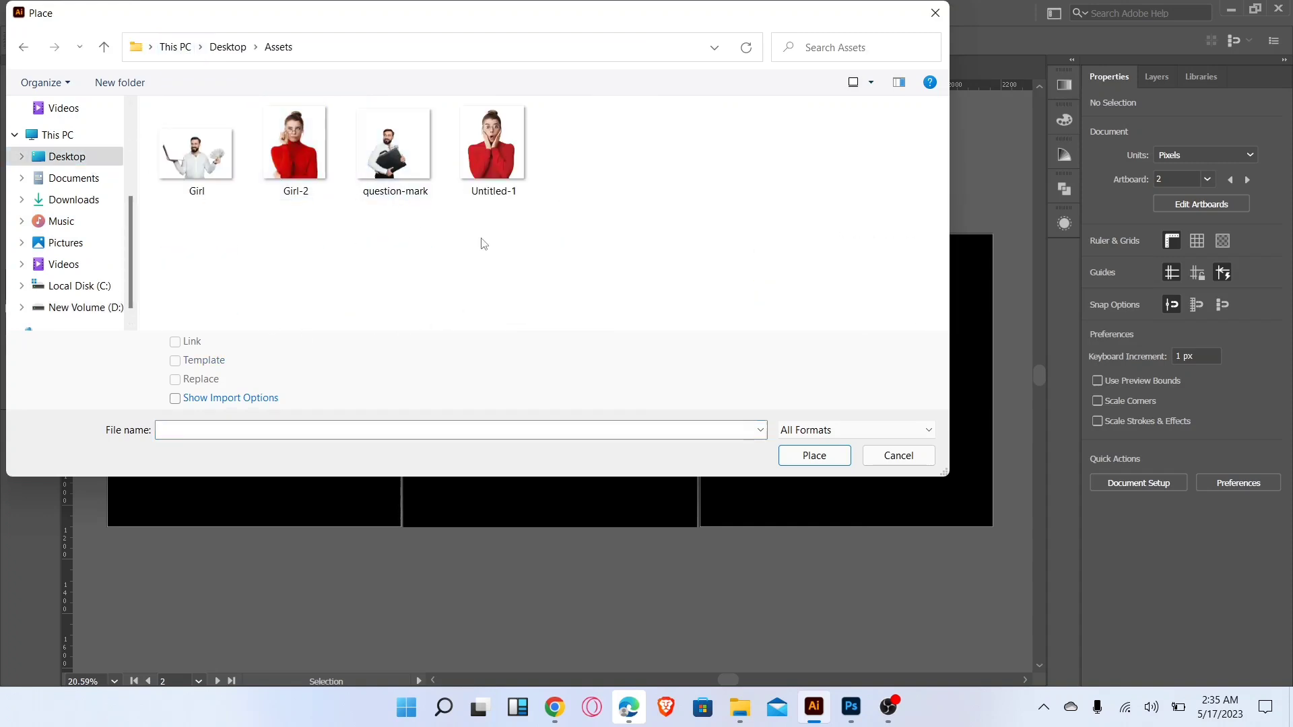
double_click(511, 158)
drag(512, 159, 303, 197)
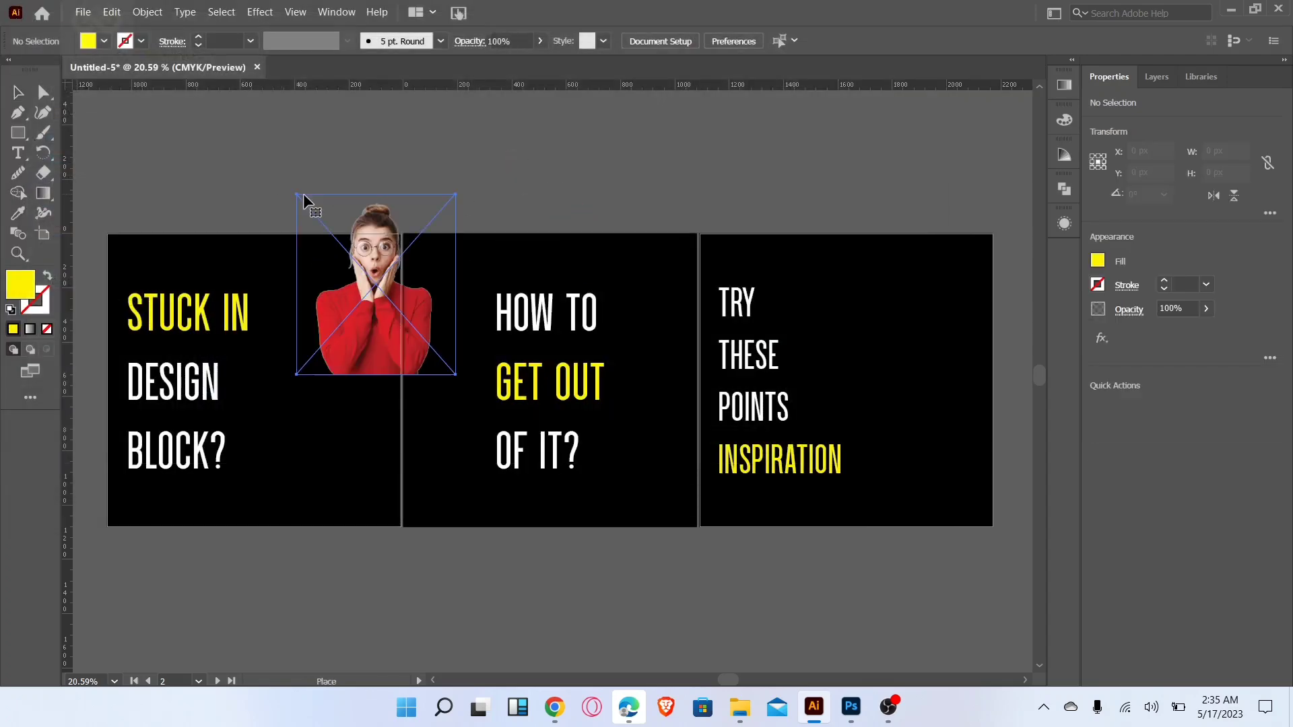
Scale the Untitled-1 photo to full slide height, centred on the slide 1–2 seam, nudged slightly left
drag(433, 195, 462, 153)
drag(417, 372, 426, 486)
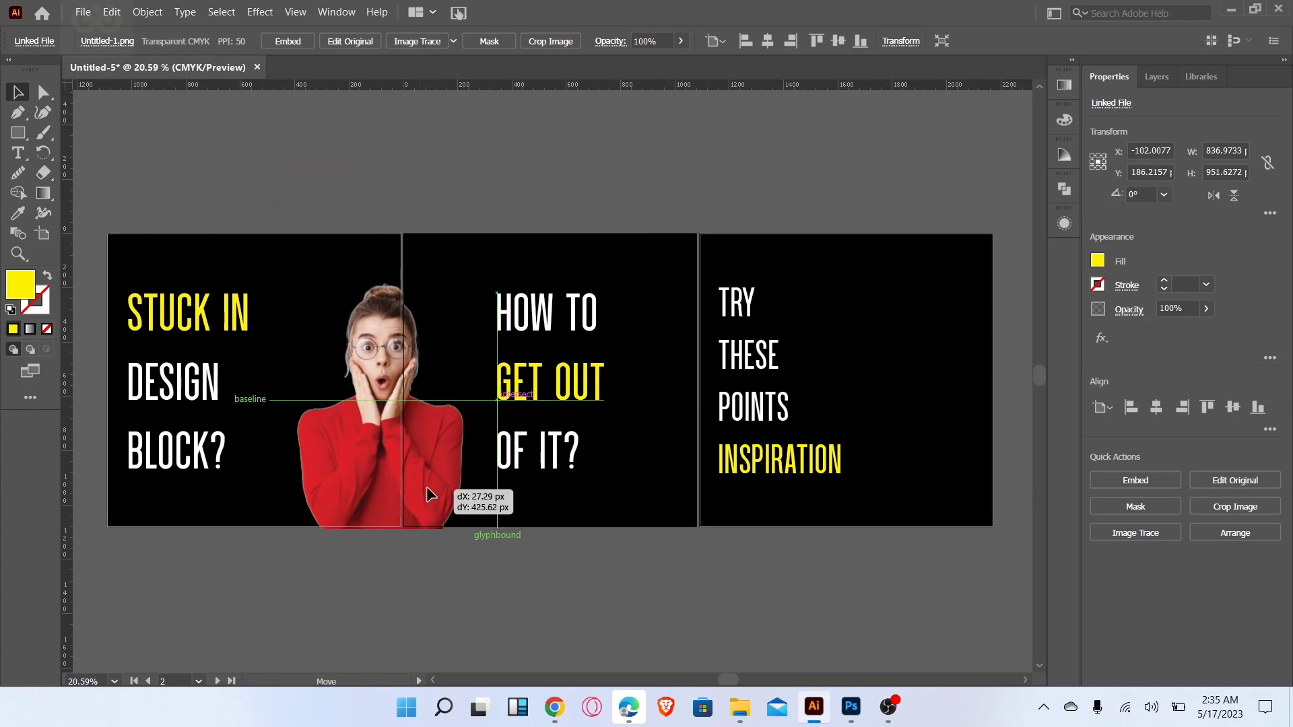
click(505, 596)
click(498, 271)
drag(498, 271, 510, 255)
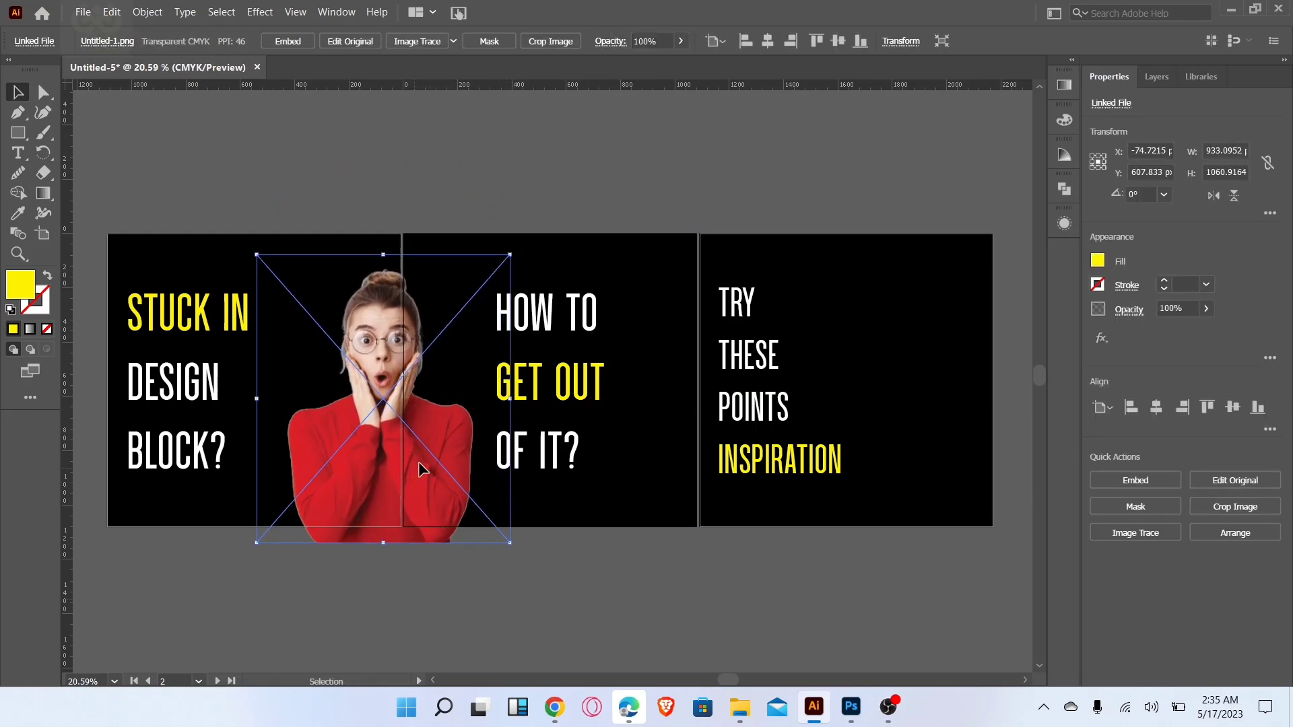
drag(418, 462, 421, 448)
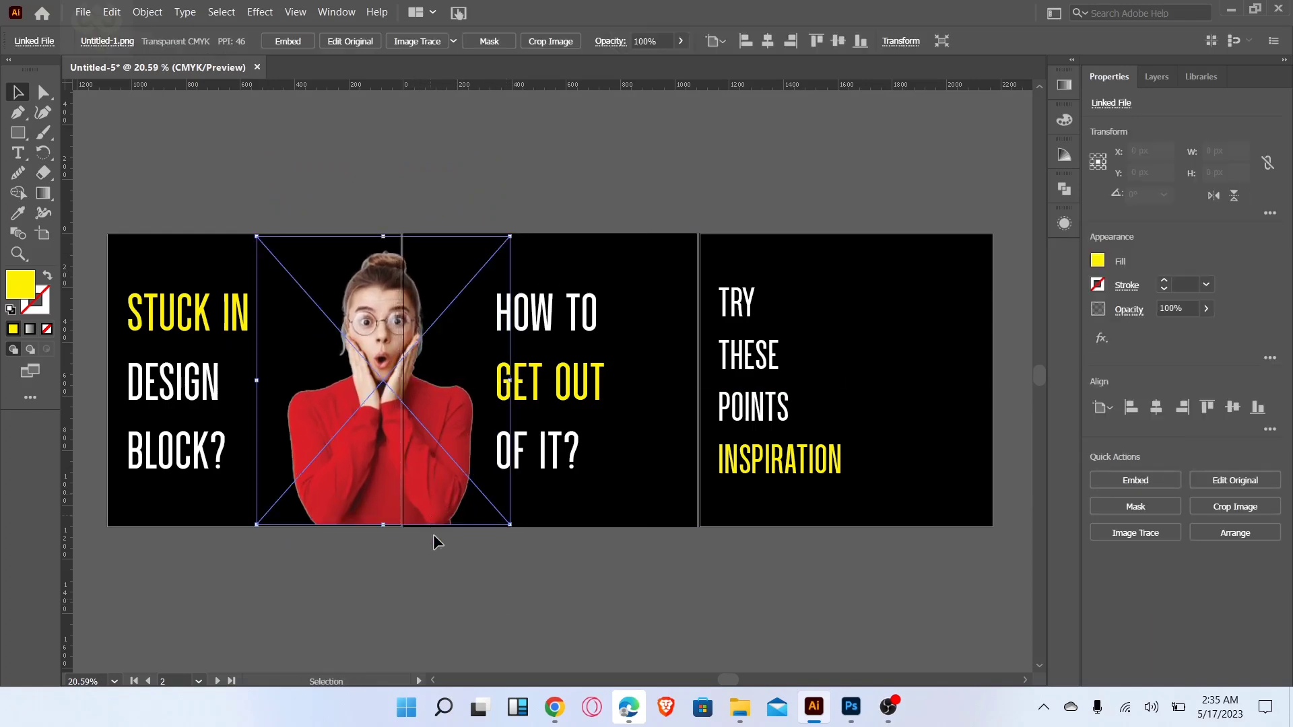
key(shift+Left)
key(shift+Left)
key(shift+Left)
key(shift+Left)
key(shift+Left)
key(shift+Left)
key(shift+Left)
key(shift+Left)
click(128, 115)
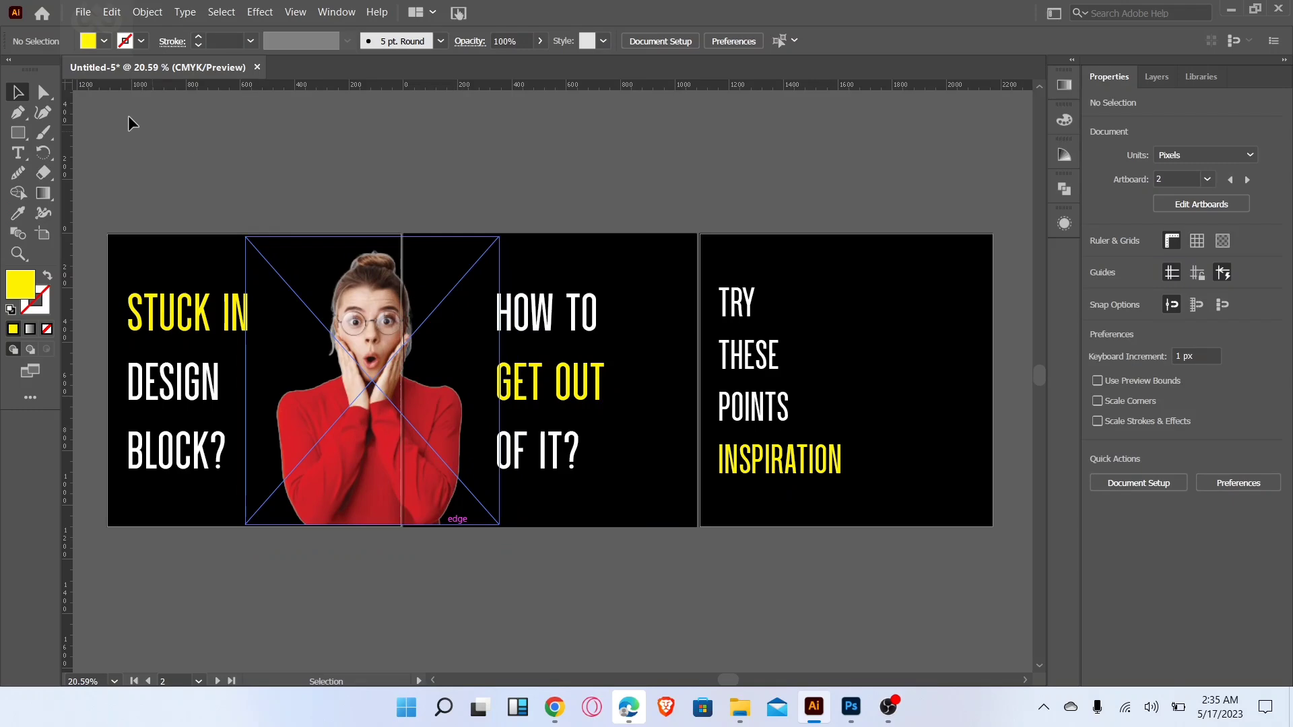
Place Girl-2.png on the third slide, scaled to full height along its right side
click(83, 13)
click(166, 299)
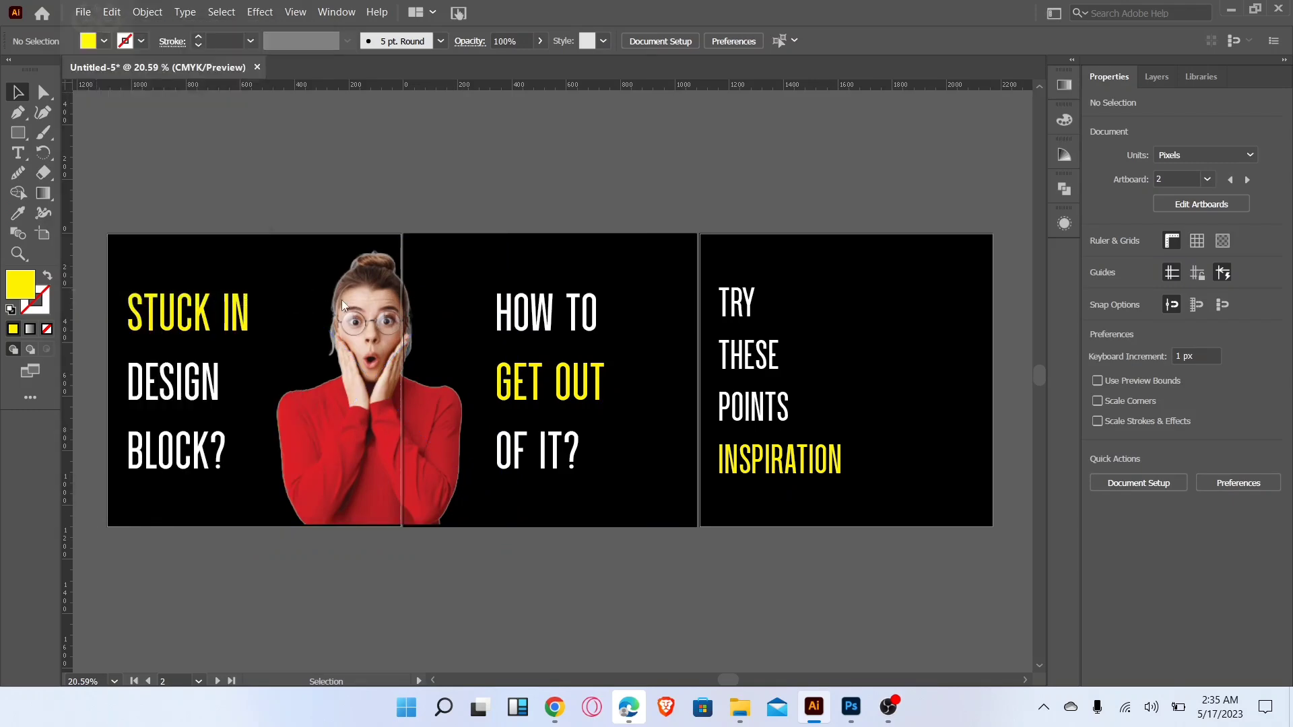
double_click(320, 152)
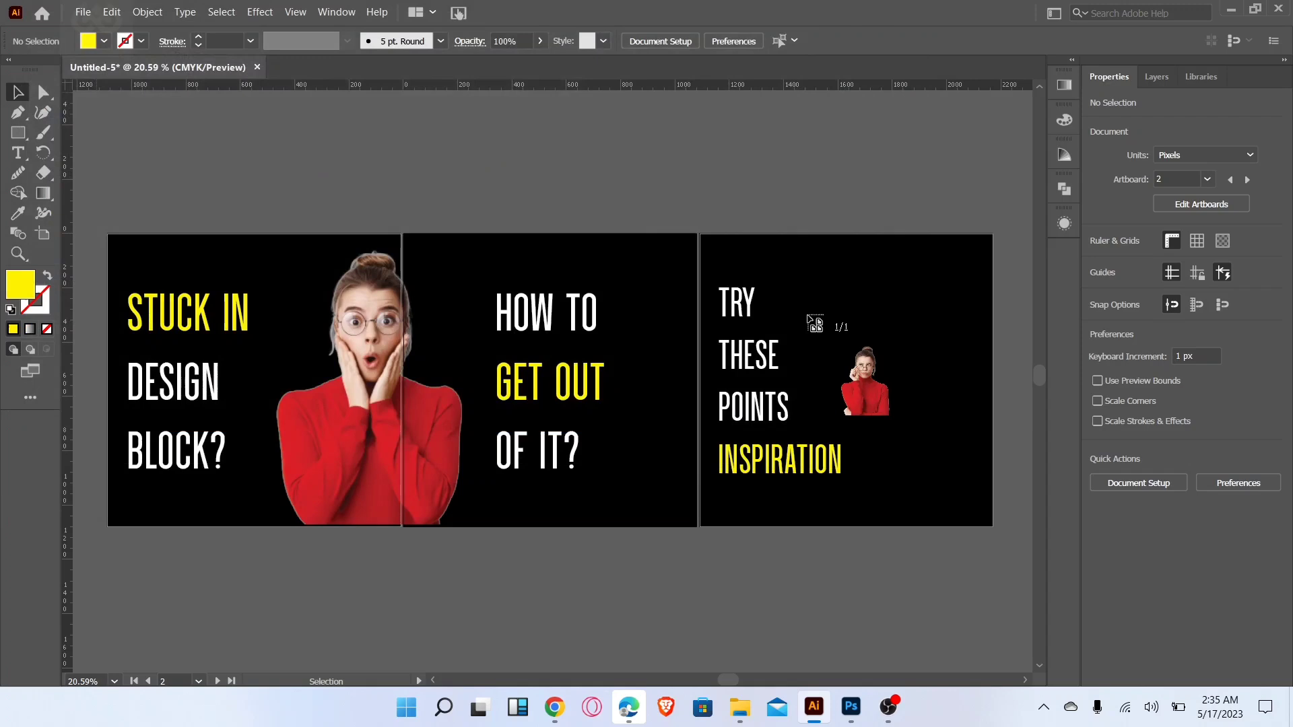
click(664, 243)
drag(880, 241, 900, 220)
drag(808, 465, 964, 467)
click(866, 595)
Draw a yellow circle and move it onto the third-slide woman's head
drag(14, 135, 101, 156)
drag(323, 301, 377, 330)
click(19, 95)
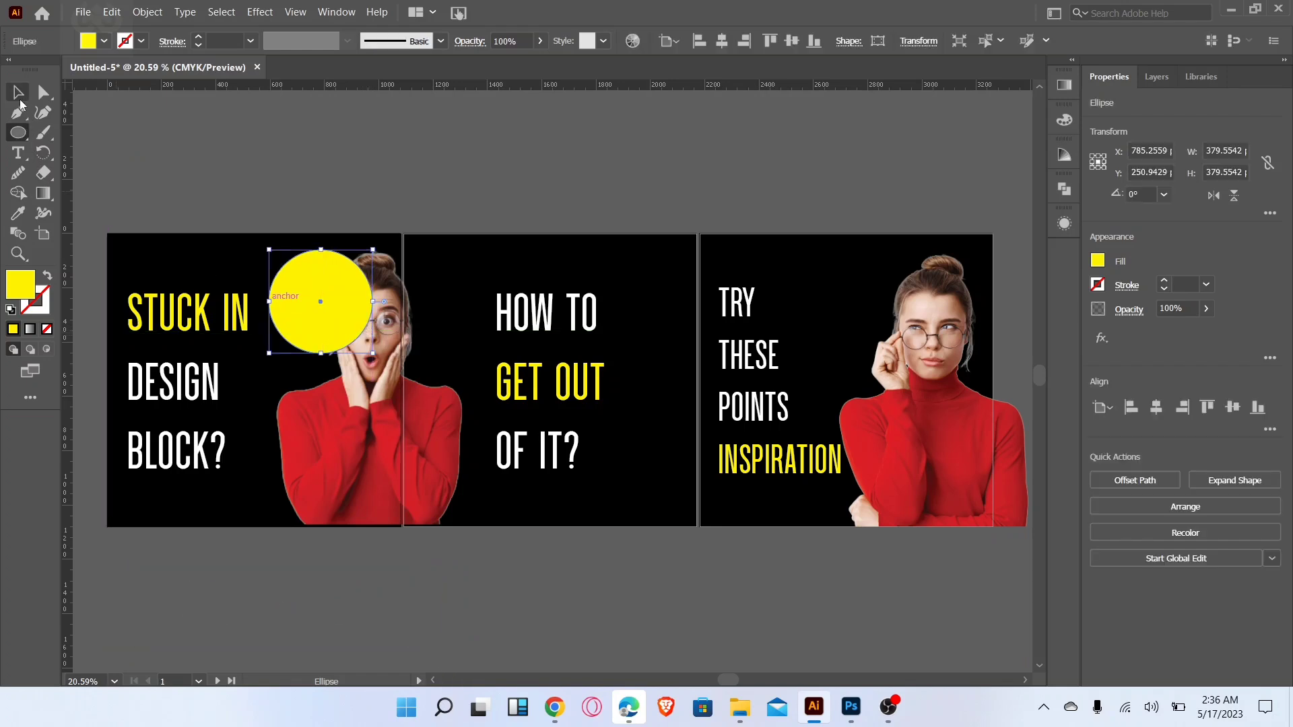
click(19, 96)
drag(303, 291, 948, 445)
Bring the Girl-2 photo in front of the yellow circle
right_click(946, 450)
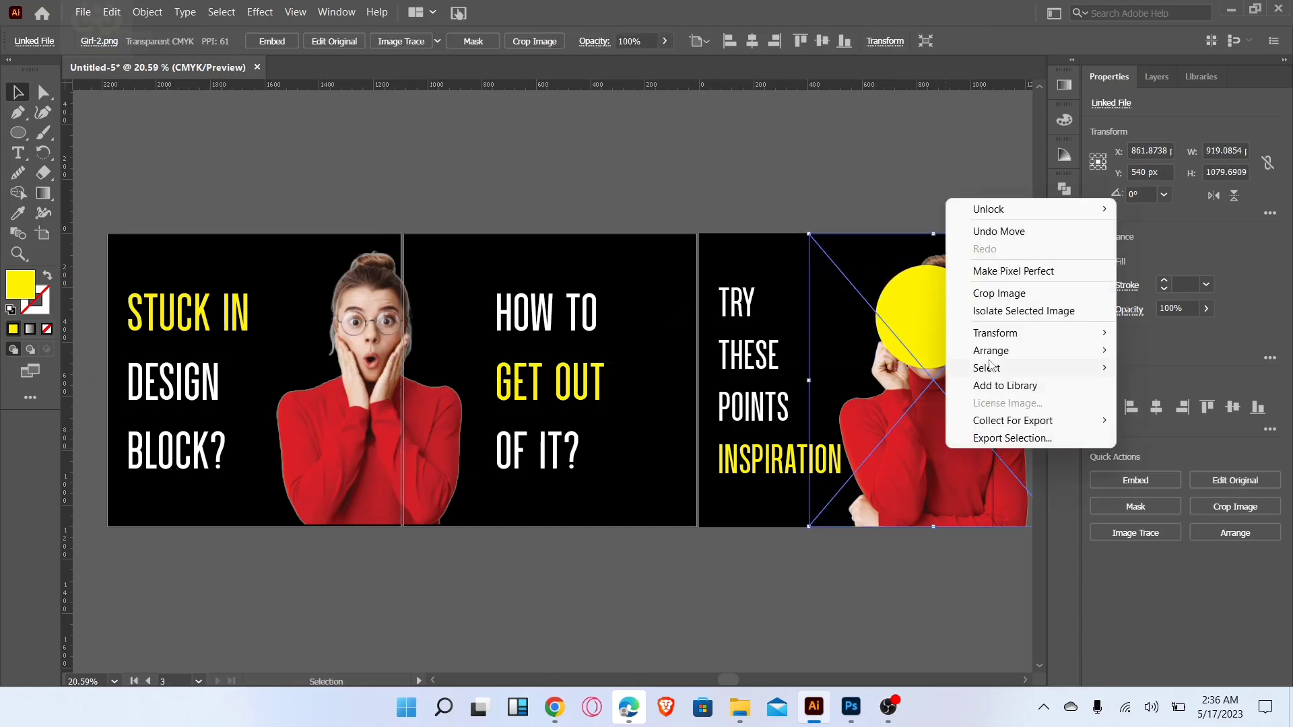
mouse_move(1099, 354)
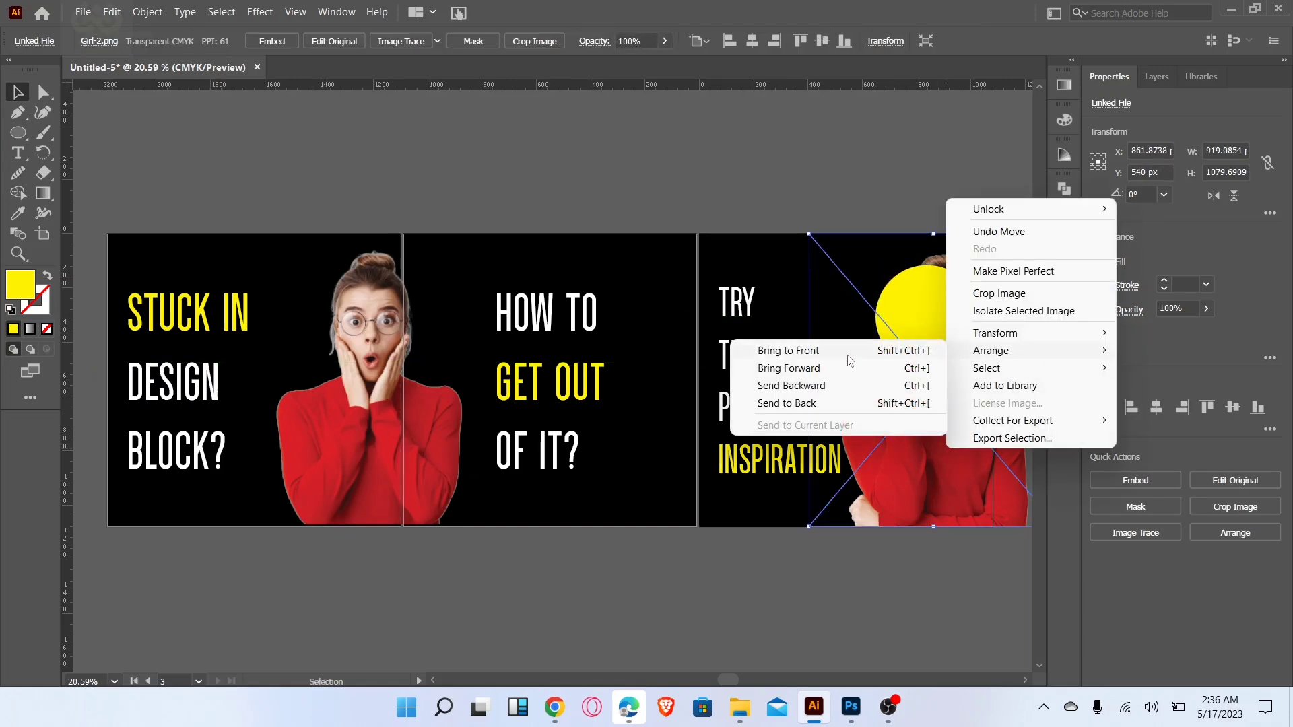
click(788, 351)
click(886, 586)
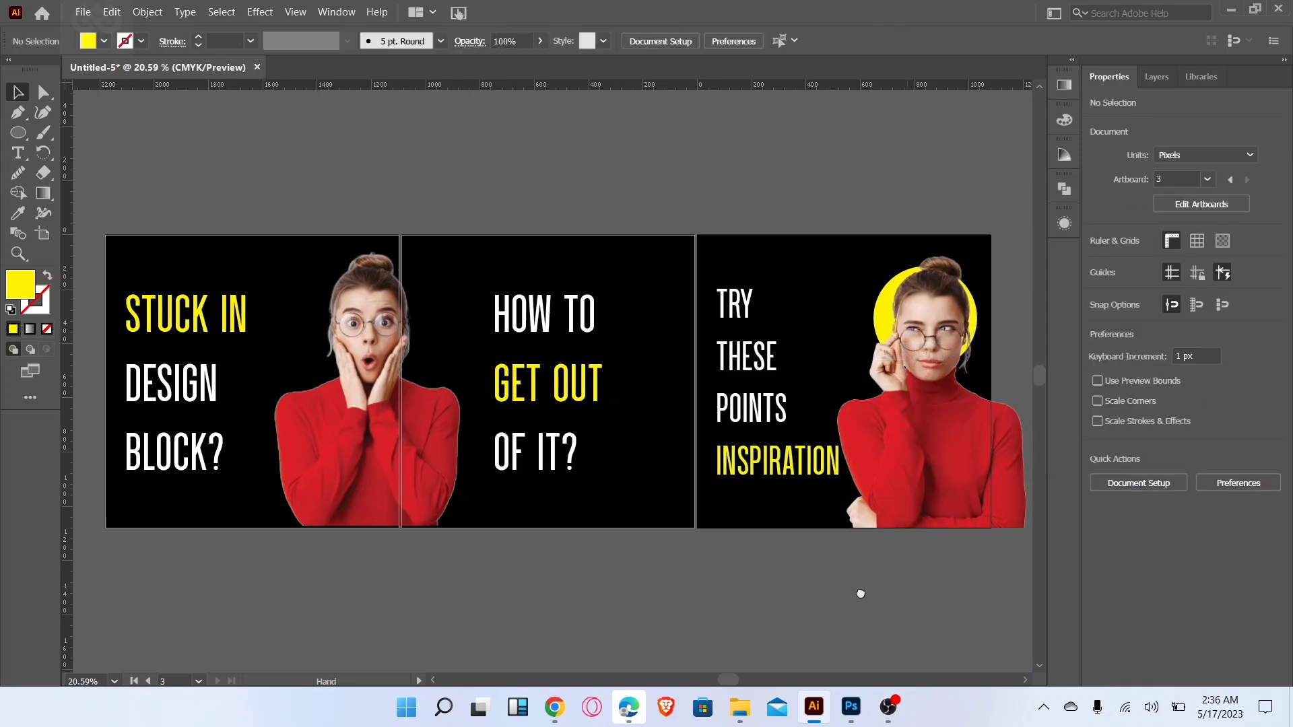
Lock the Girl-2 photo so it can no longer be selected
drag(908, 586, 659, 598)
click(700, 515)
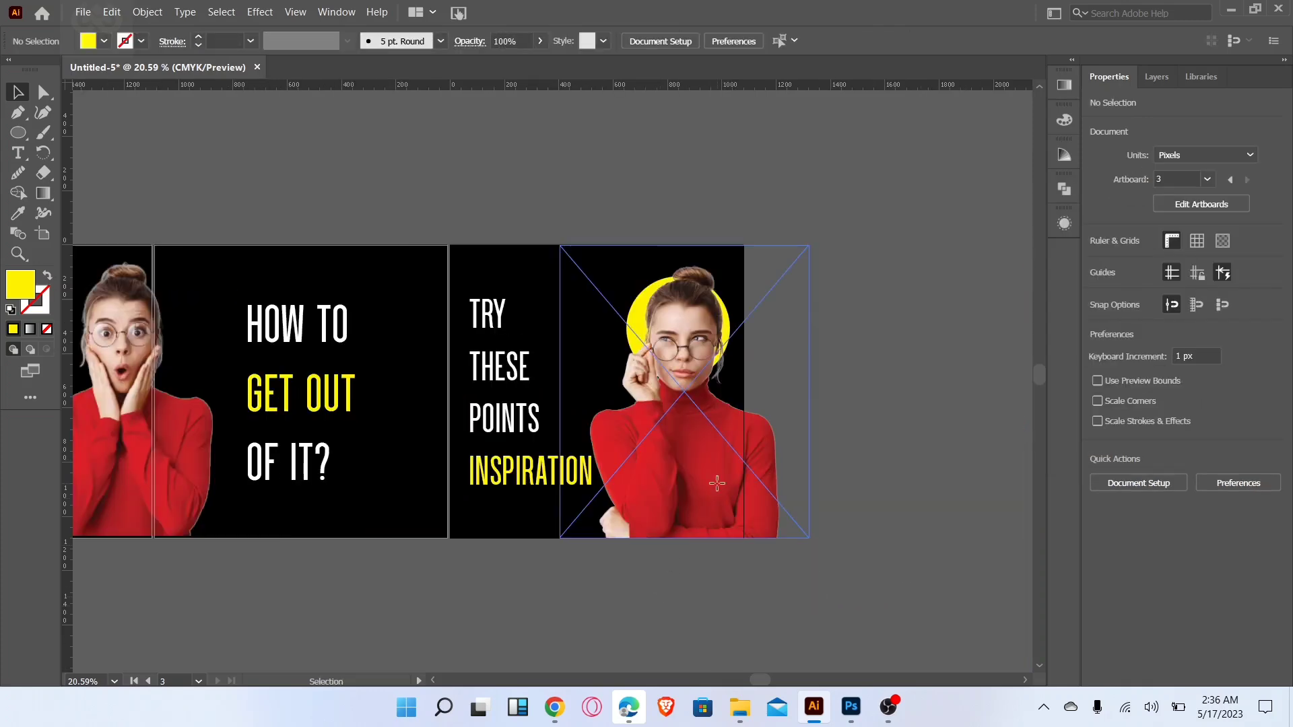
click(148, 12)
mouse_move(174, 122)
click(400, 123)
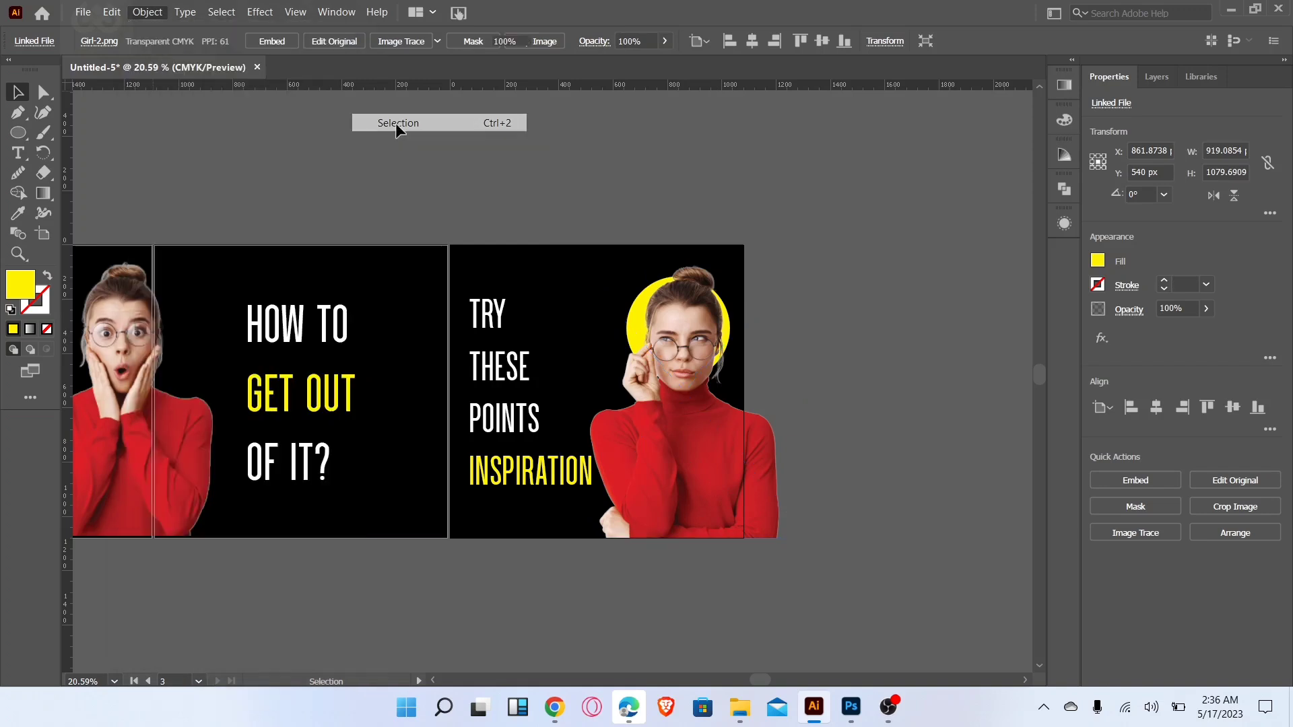
Shift and enlarge the circle to 415 px behind her head, then Alt-drag a copy to the first slide
click(720, 329)
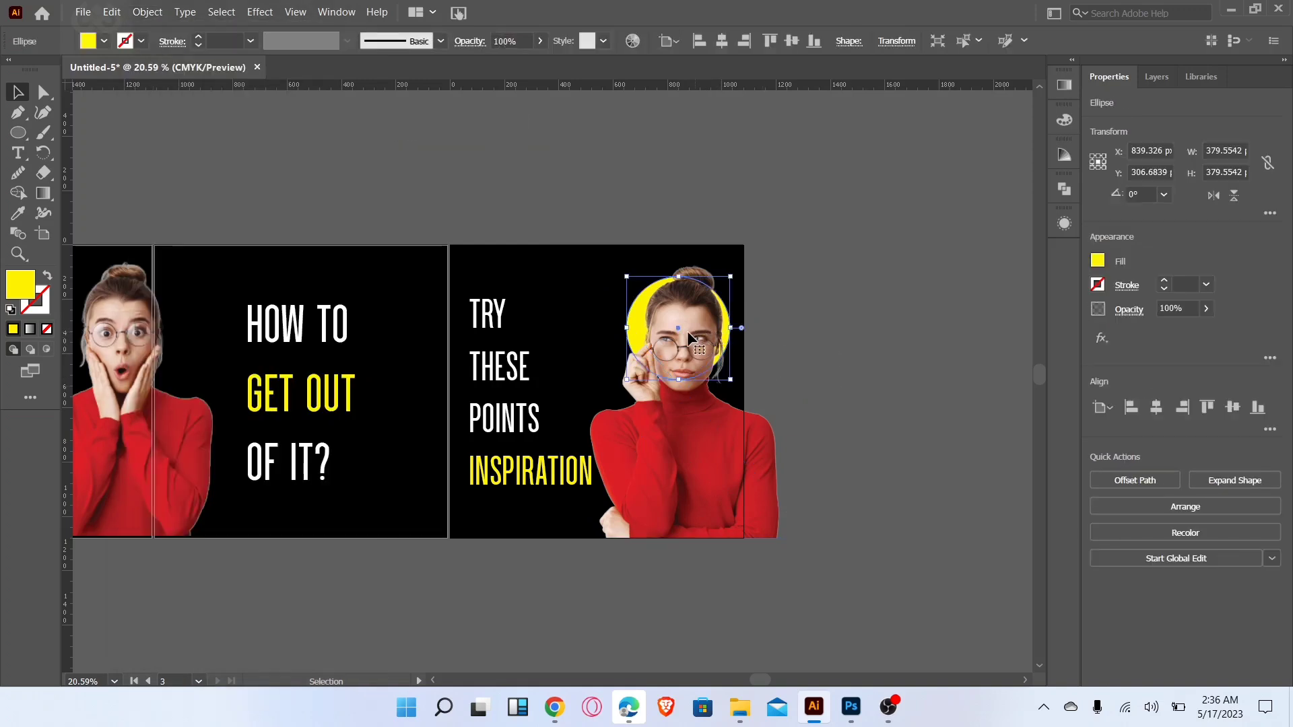
drag(644, 330, 649, 332)
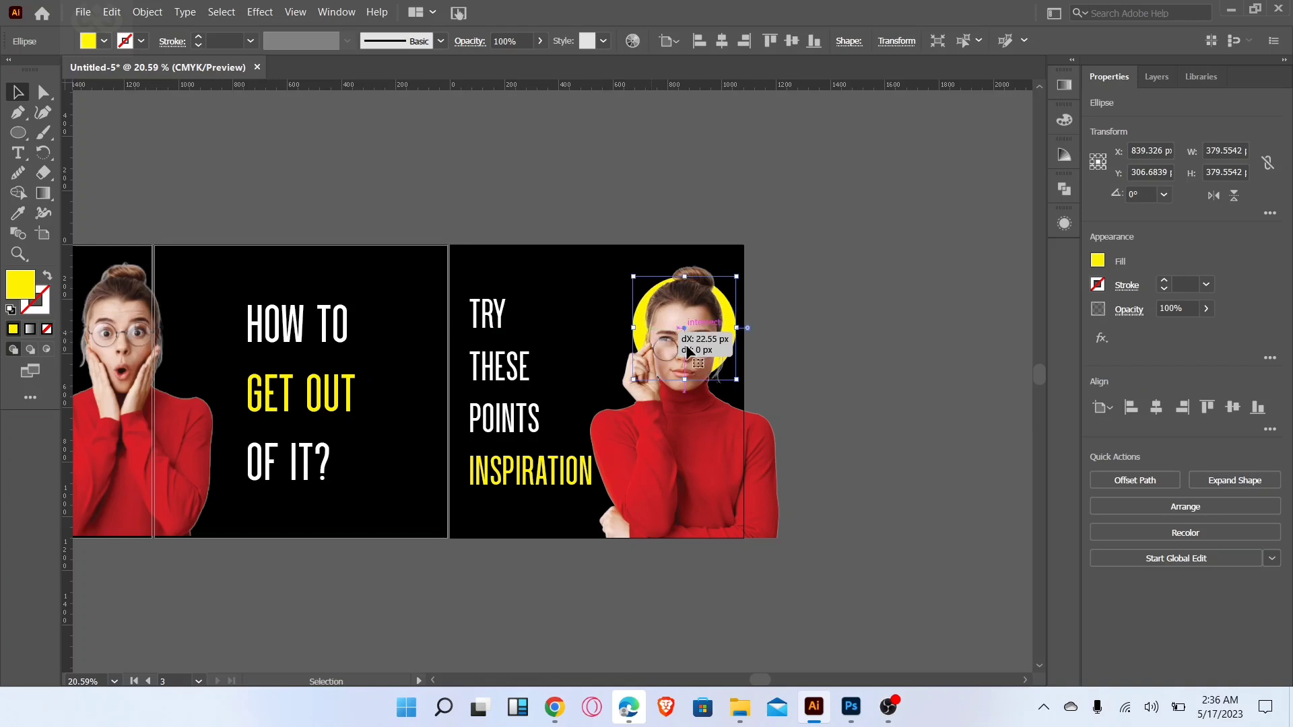
click(899, 433)
click(733, 346)
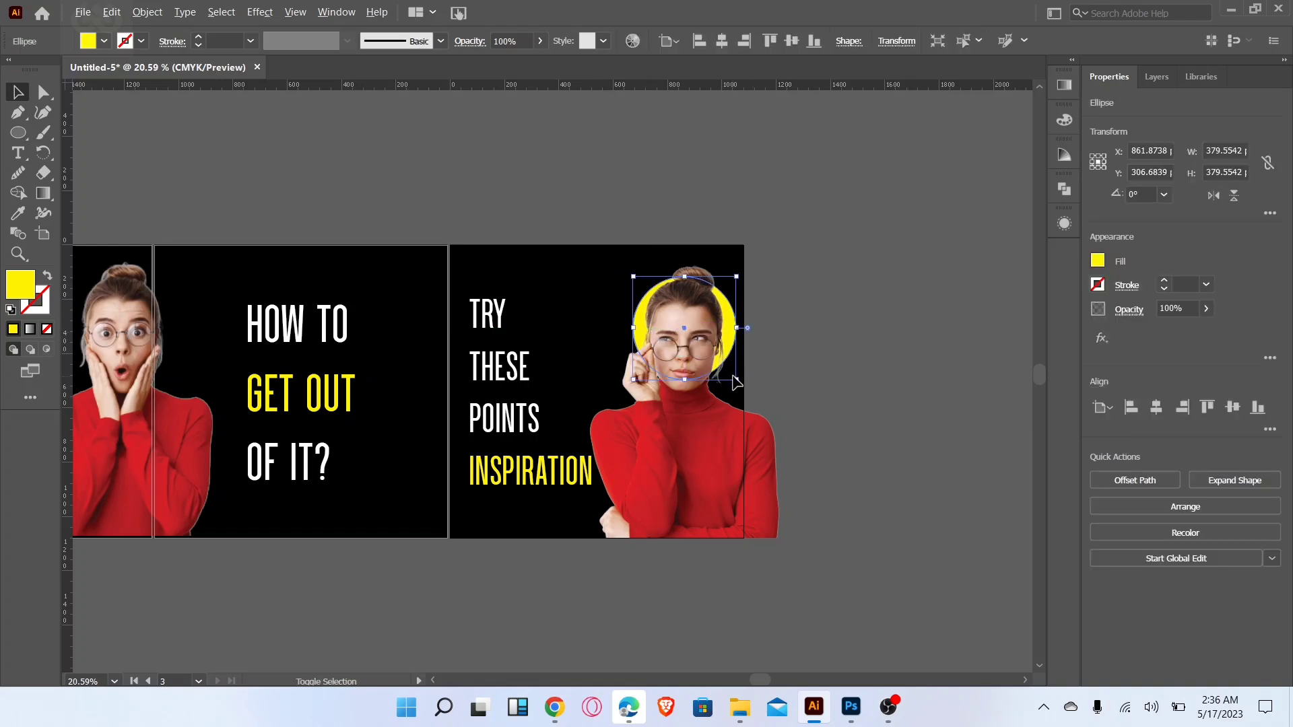
drag(736, 379, 742, 386)
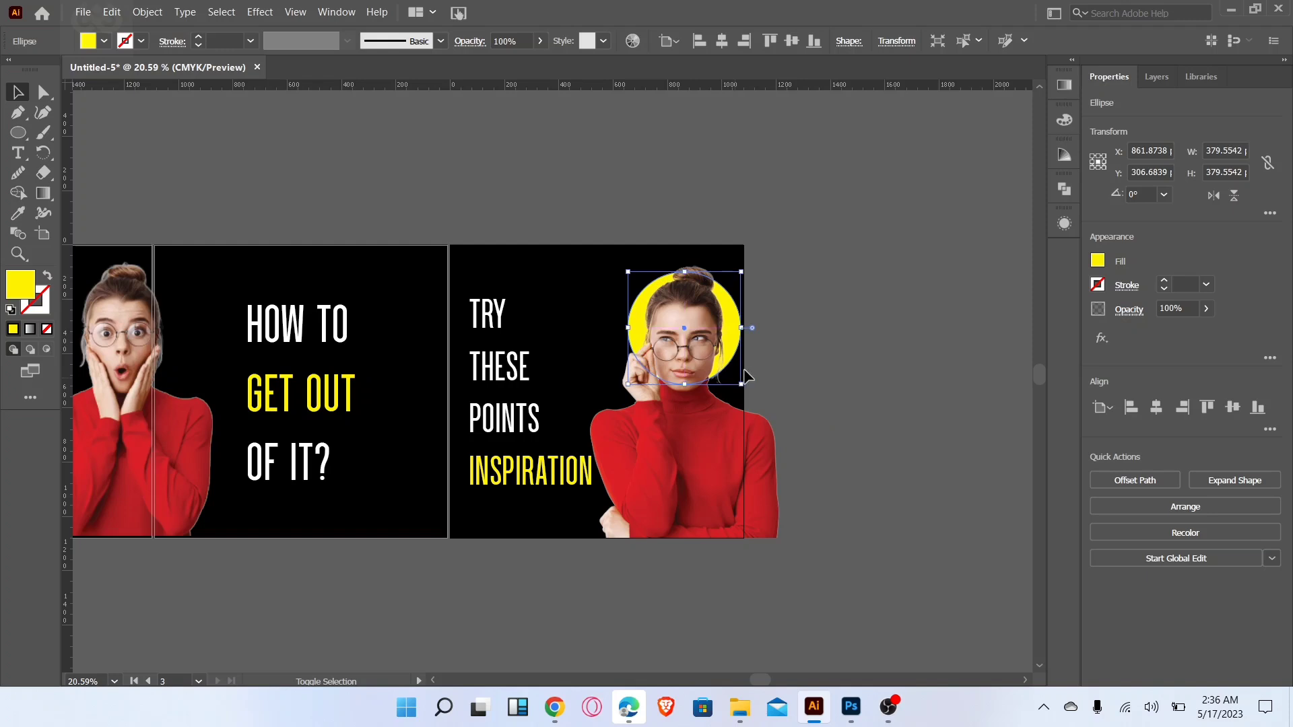
click(747, 378)
click(736, 350)
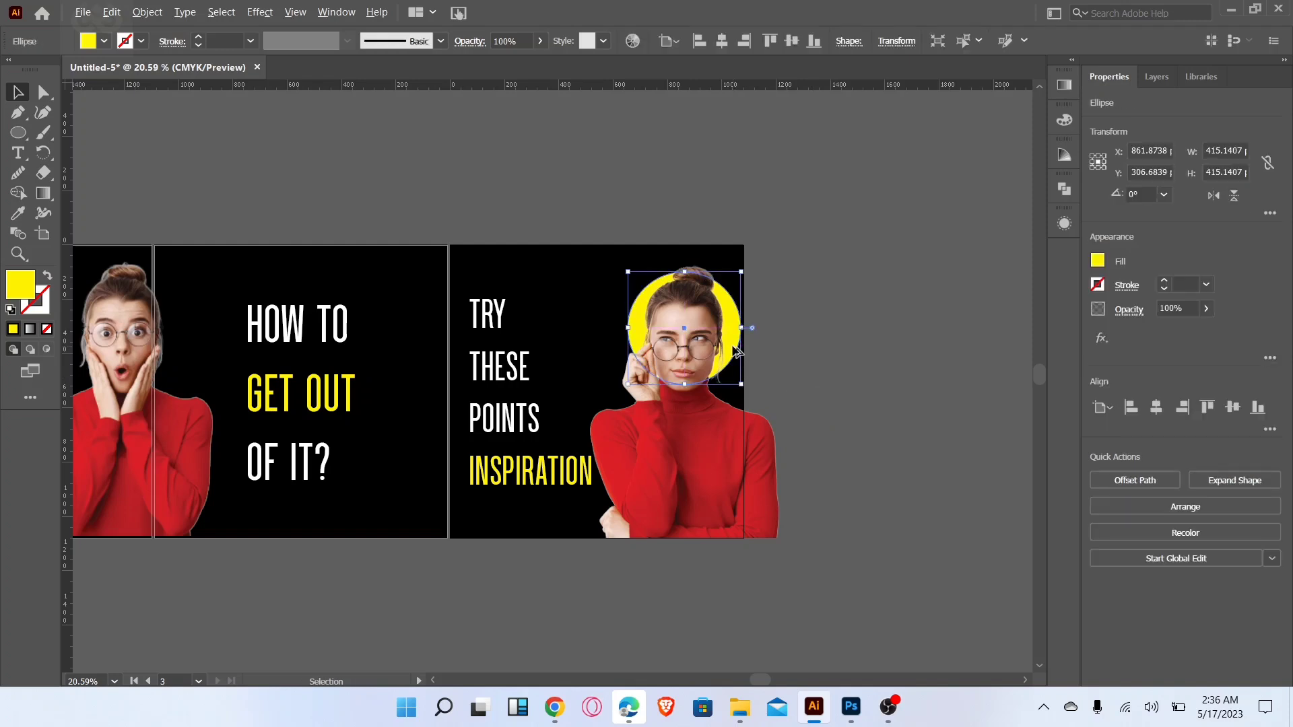
drag(614, 369, 175, 354)
Arrange the first woman's photo in front of the copied yellow circle
click(327, 605)
key(space)
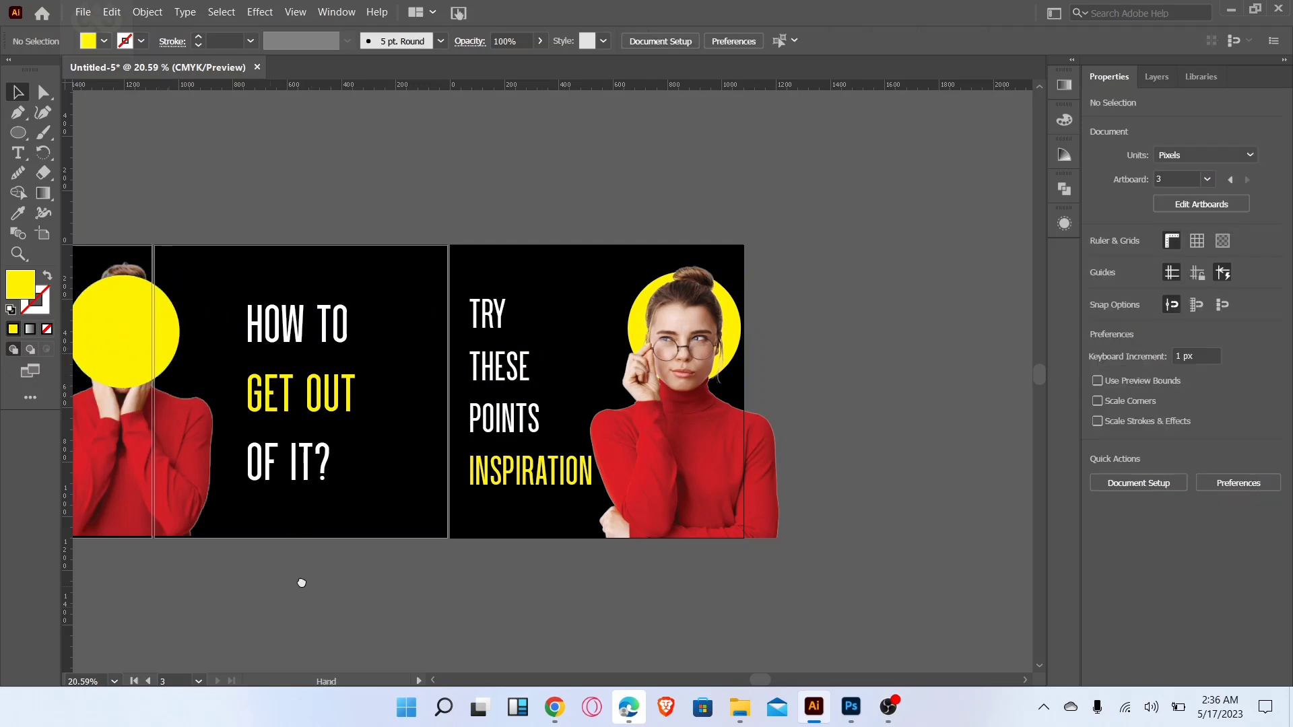
drag(302, 583, 395, 565)
click(268, 447)
right_click(272, 446)
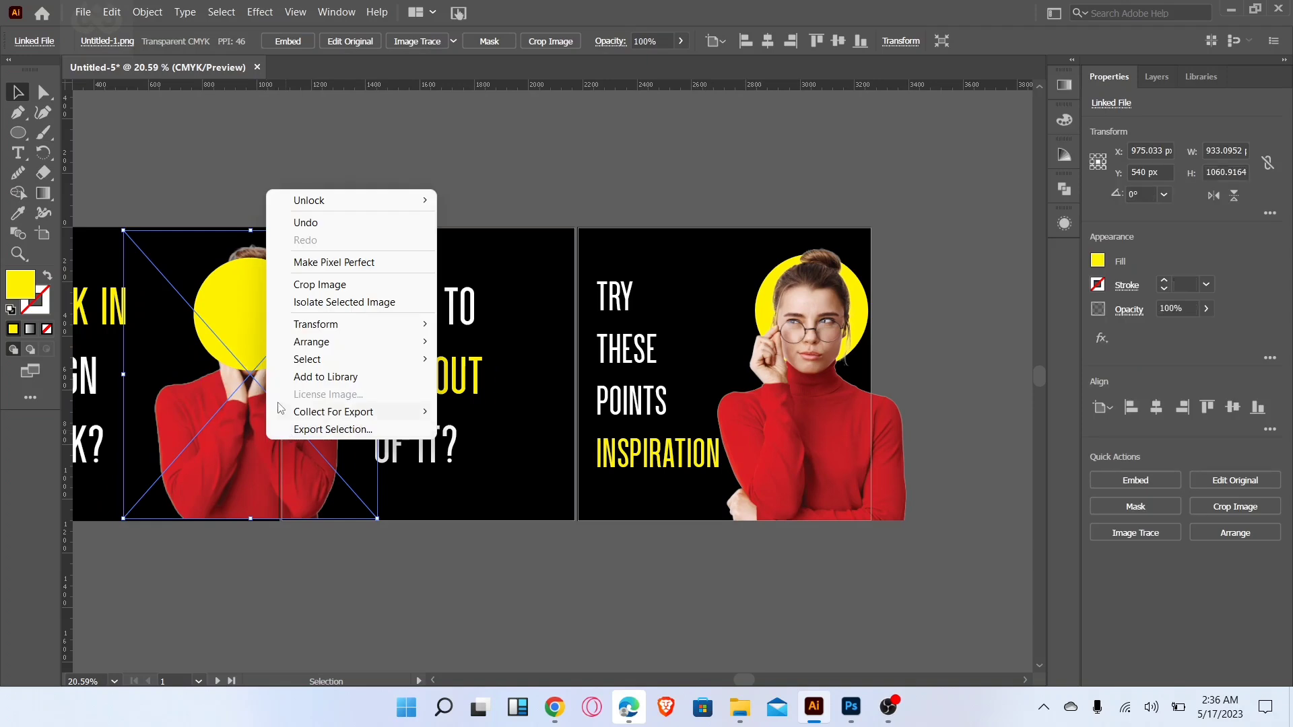
mouse_move(335, 345)
click(490, 394)
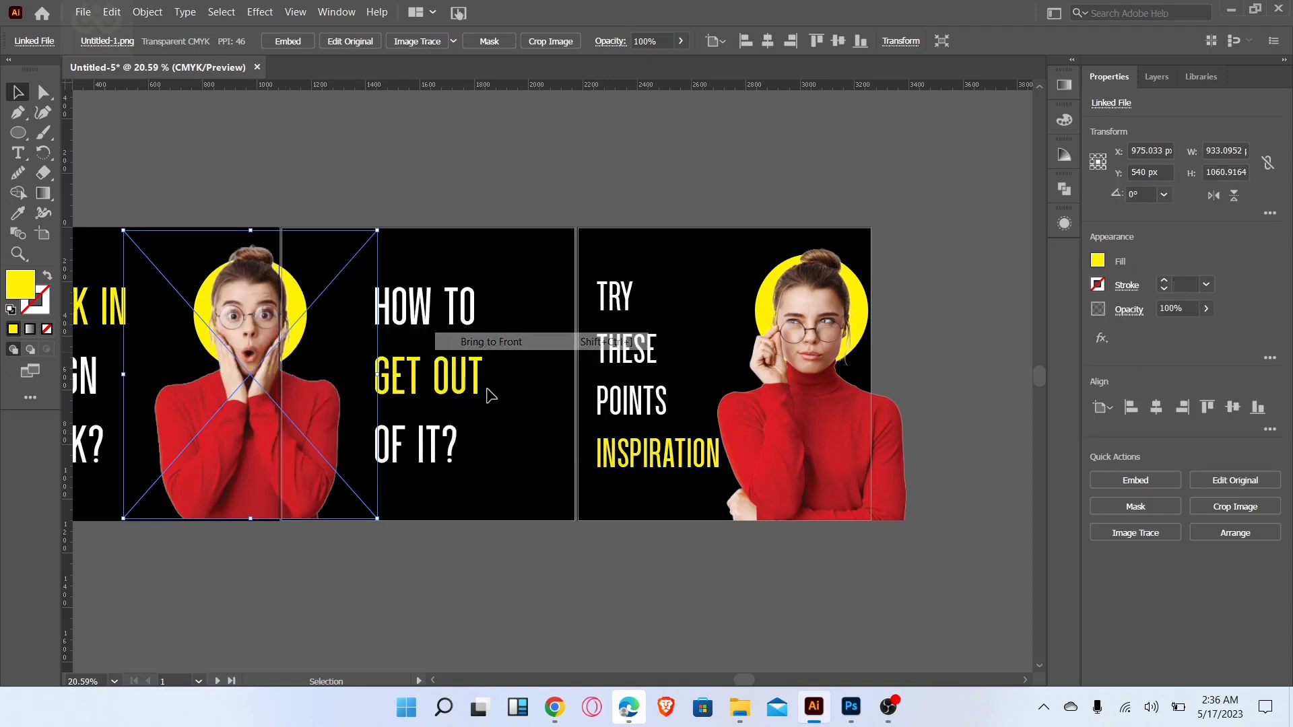
click(383, 570)
Lower the first woman's photo a few pixels, then zoom out to show all three slides
key(a)
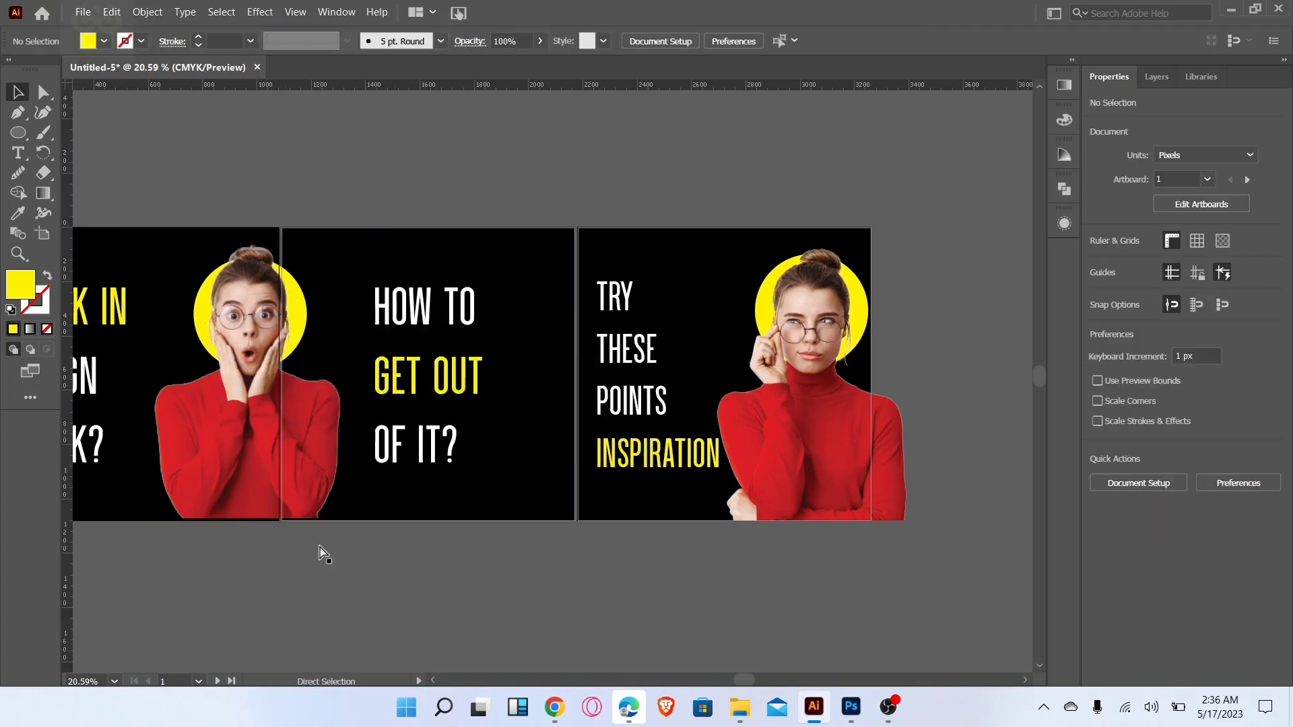
key(ctrl+0)
key(ctrl+minus)
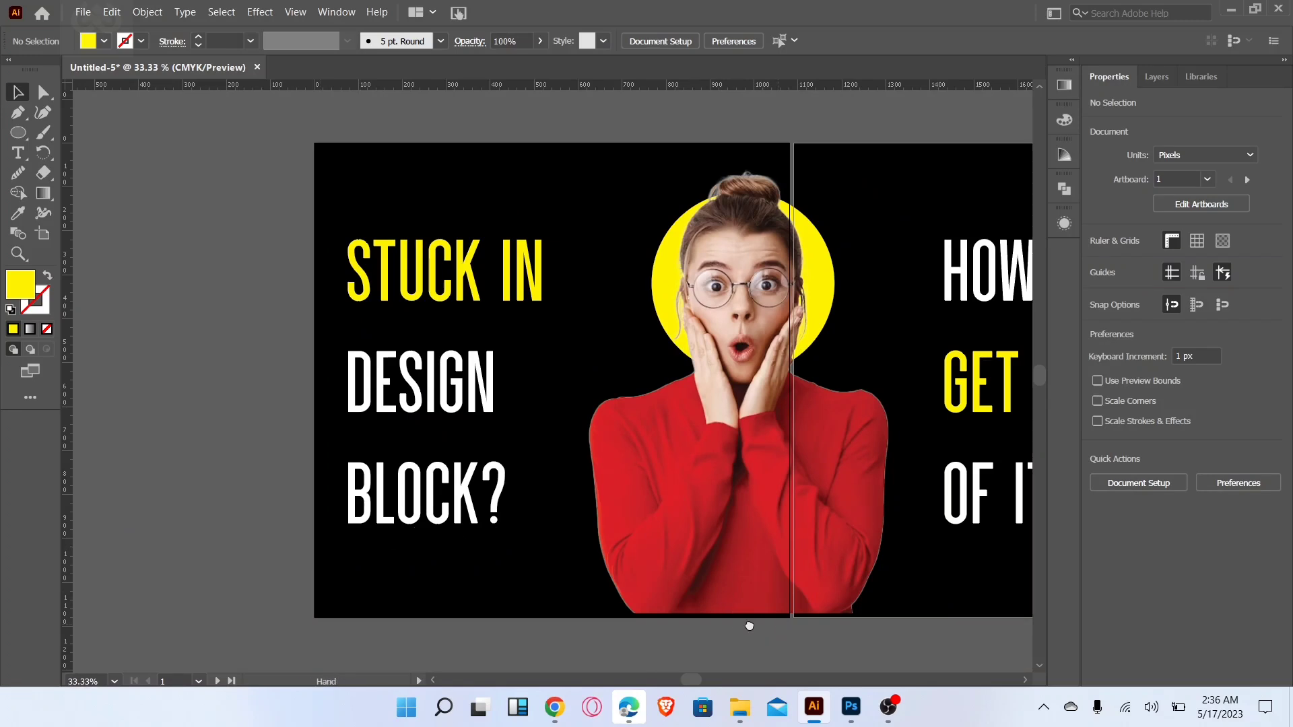
drag(675, 626, 565, 632)
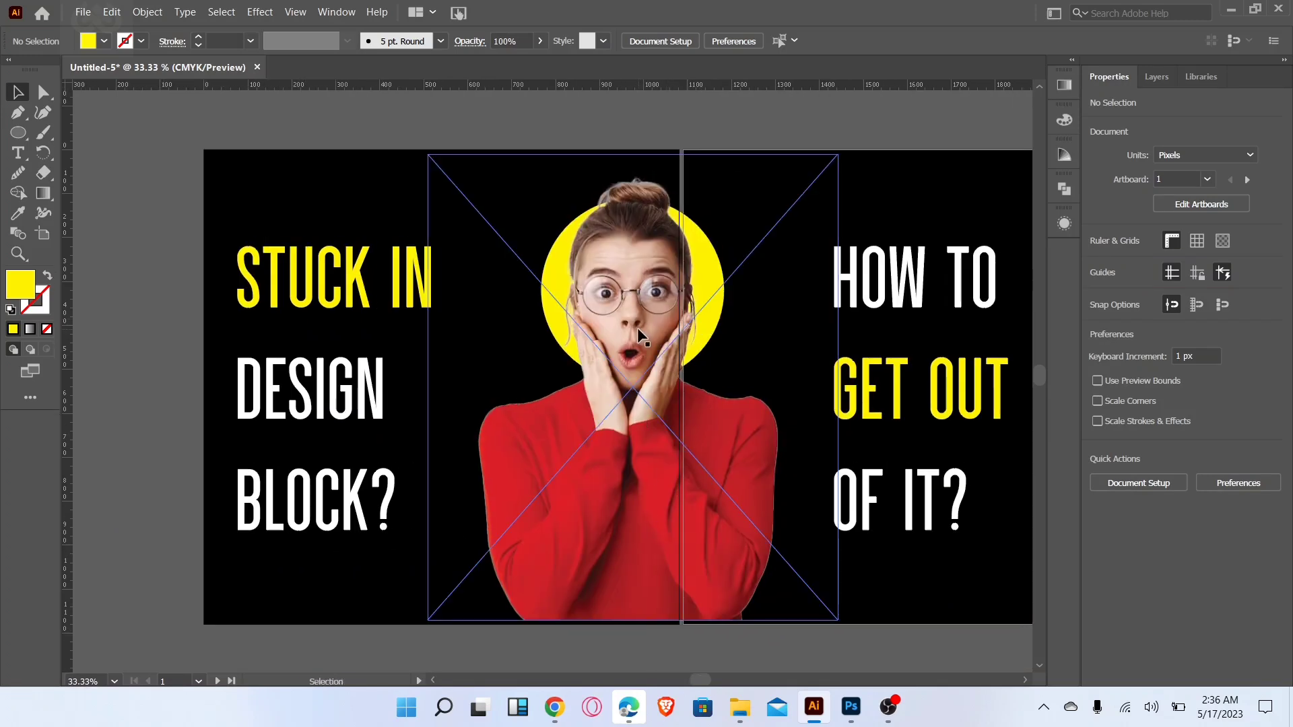
click(631, 311)
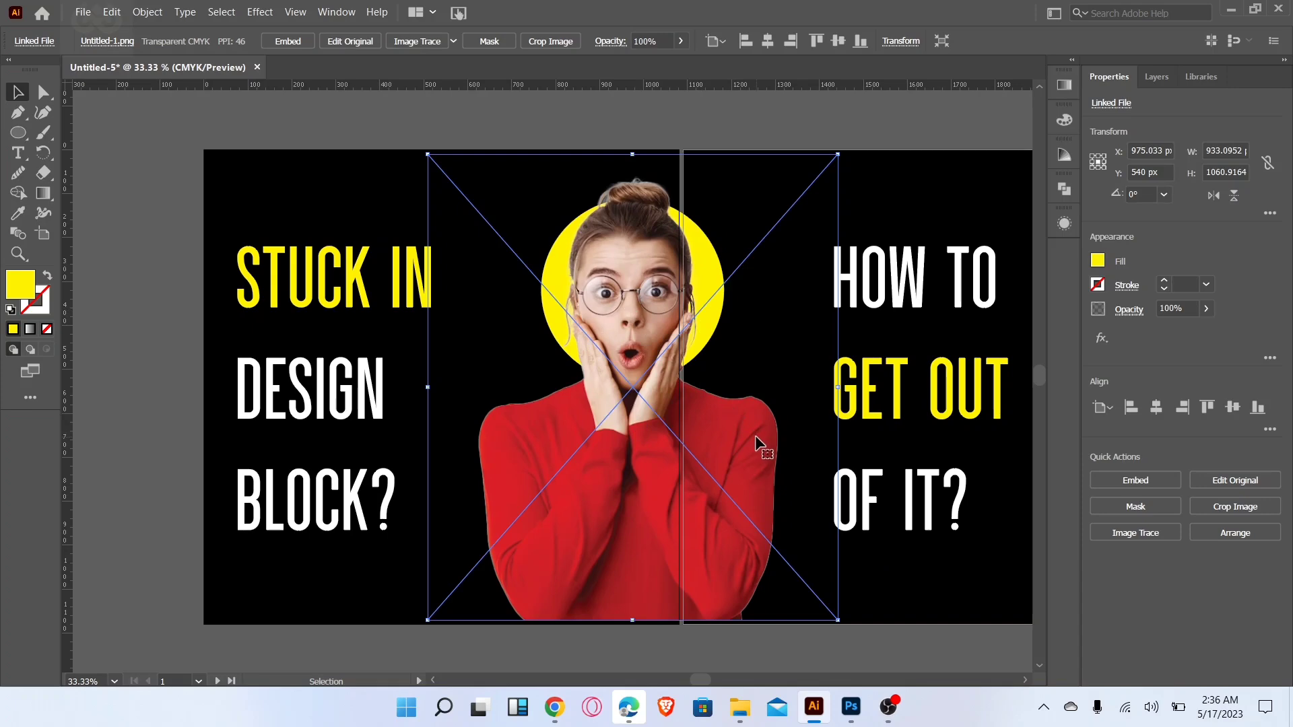
drag(755, 441, 757, 447)
click(794, 647)
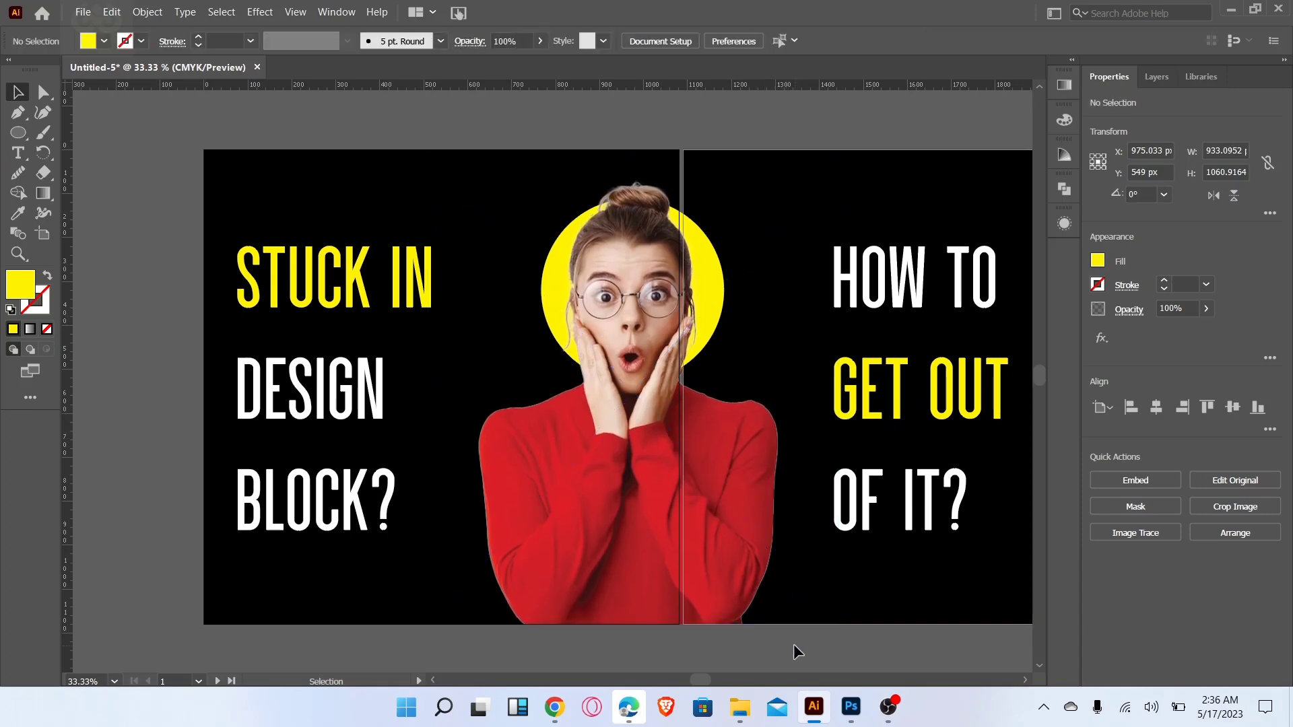
key(z)
key(ctrl+minus)
key(ctrl+minus)
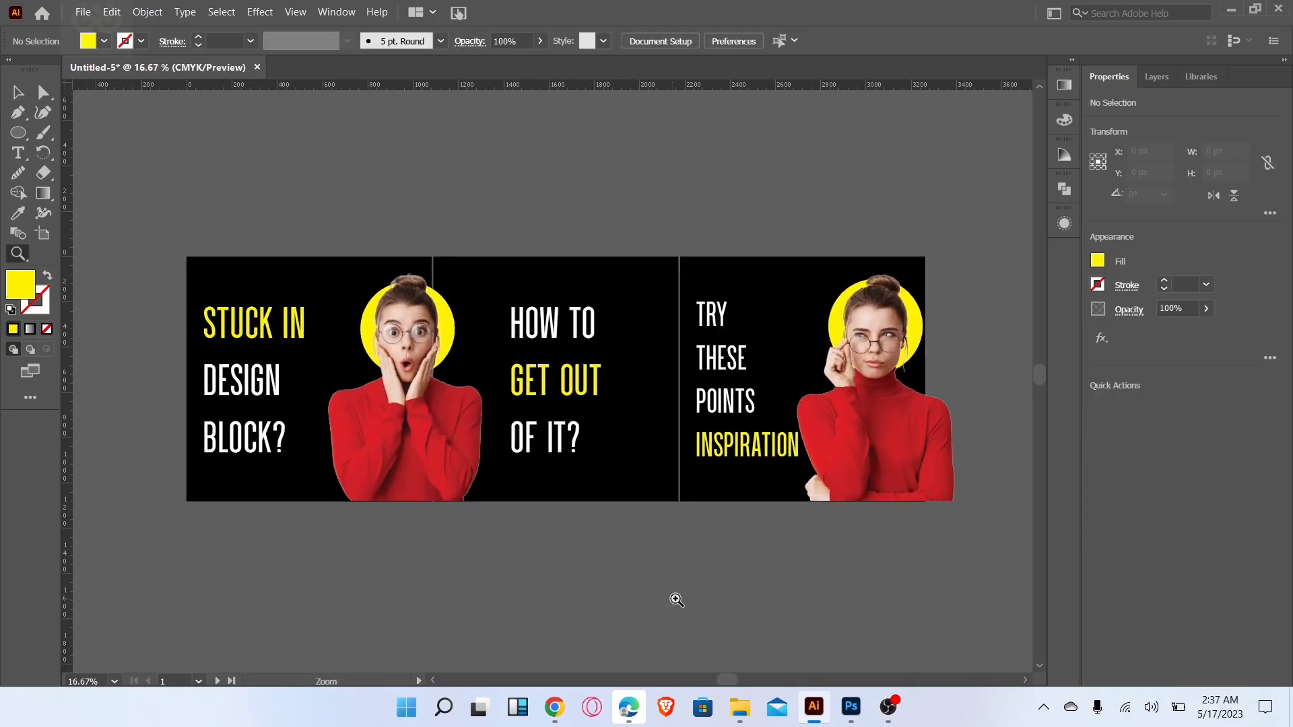
Draw a tall yellow rectangle over the middle slide
drag(677, 600, 721, 599)
click(18, 133)
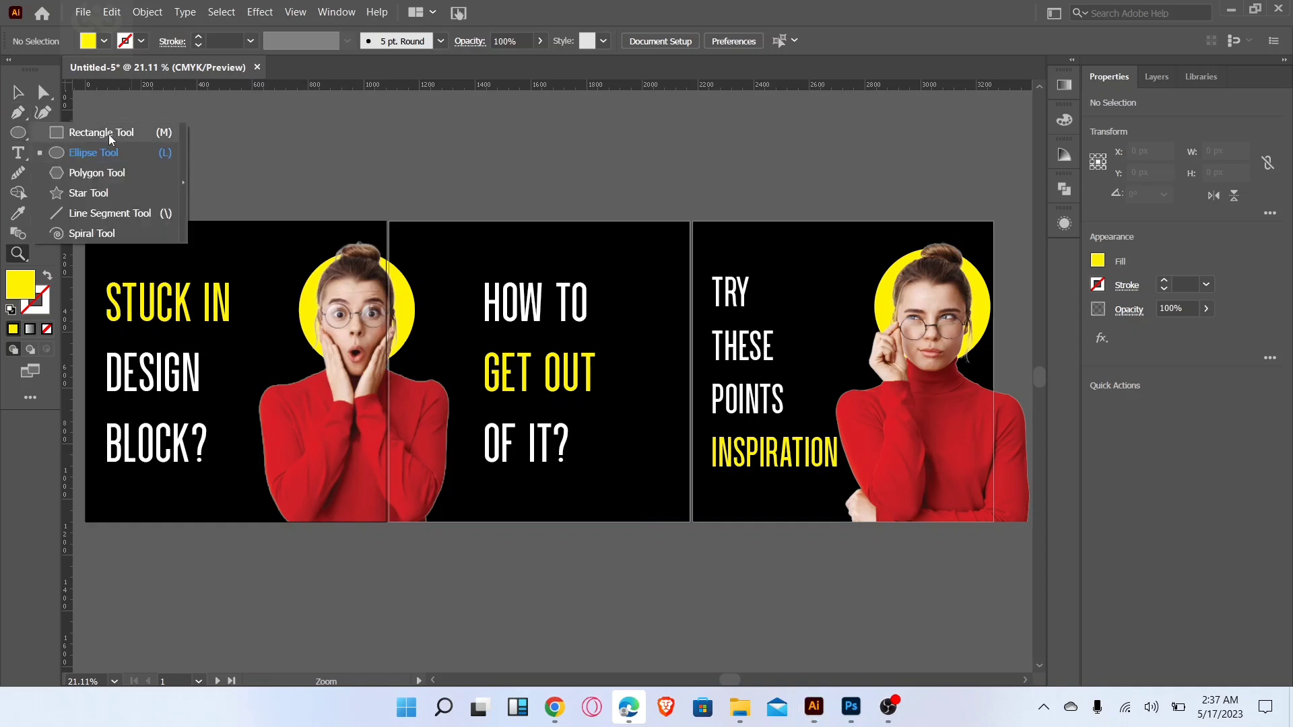
click(101, 132)
drag(554, 240, 648, 613)
click(14, 94)
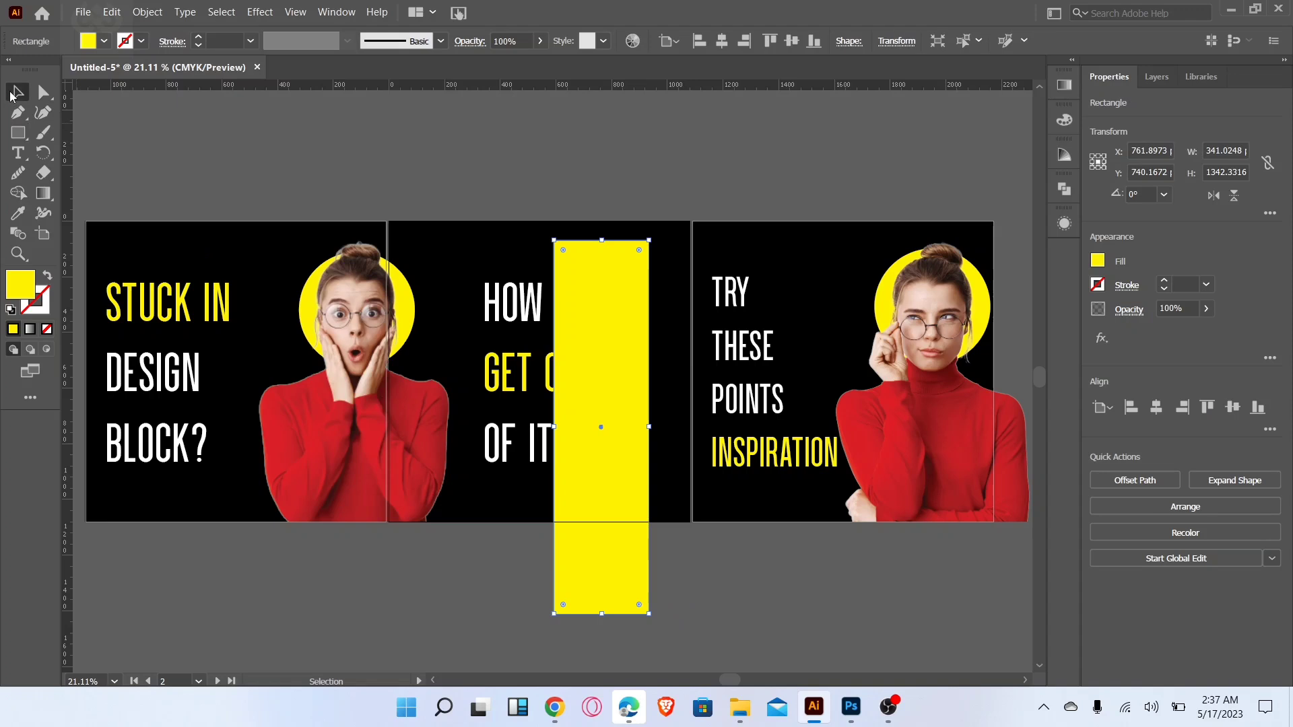
Round the rectangle's top into a 341 px arch and settle it on the slide 2–3 bottom seam
drag(563, 249, 539, 216)
drag(640, 250, 600, 332)
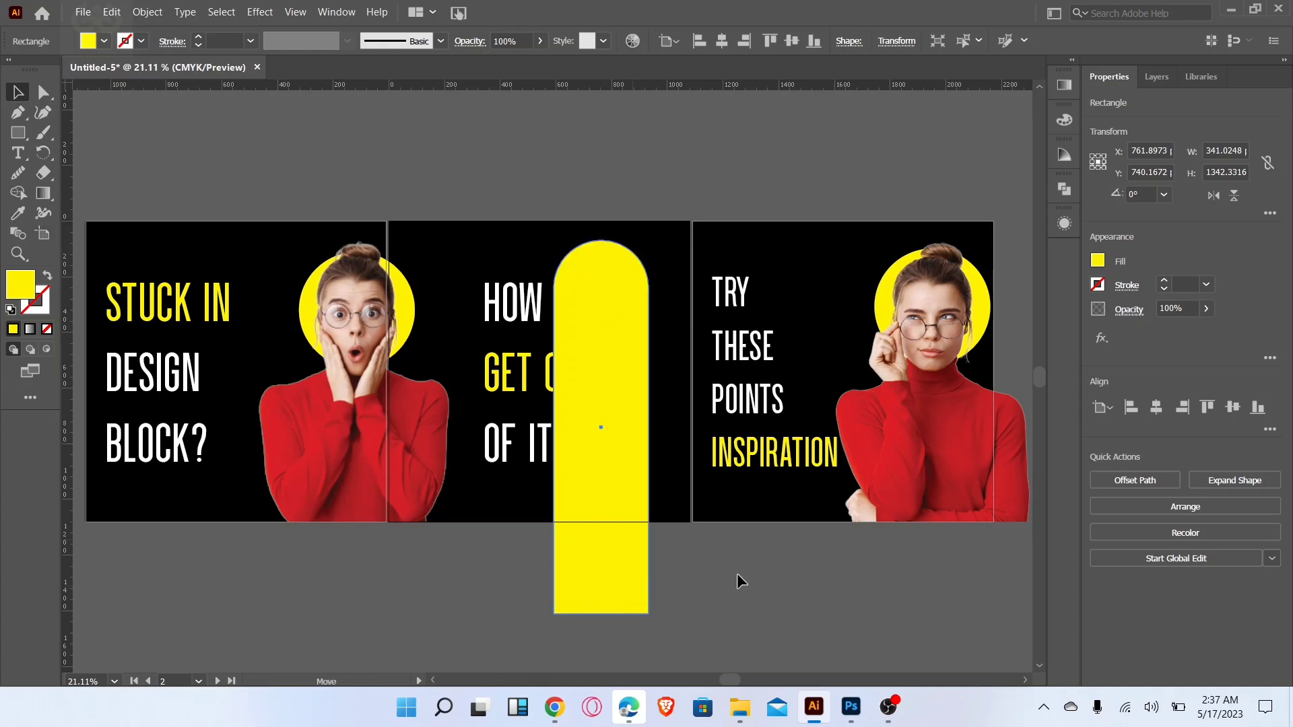
drag(737, 580, 719, 581)
drag(735, 650, 713, 611)
click(802, 608)
scroll(791, 600, down, 2)
scroll(790, 599, down, 2)
click(690, 526)
drag(692, 529, 705, 377)
click(705, 404)
key(ctrl+minus)
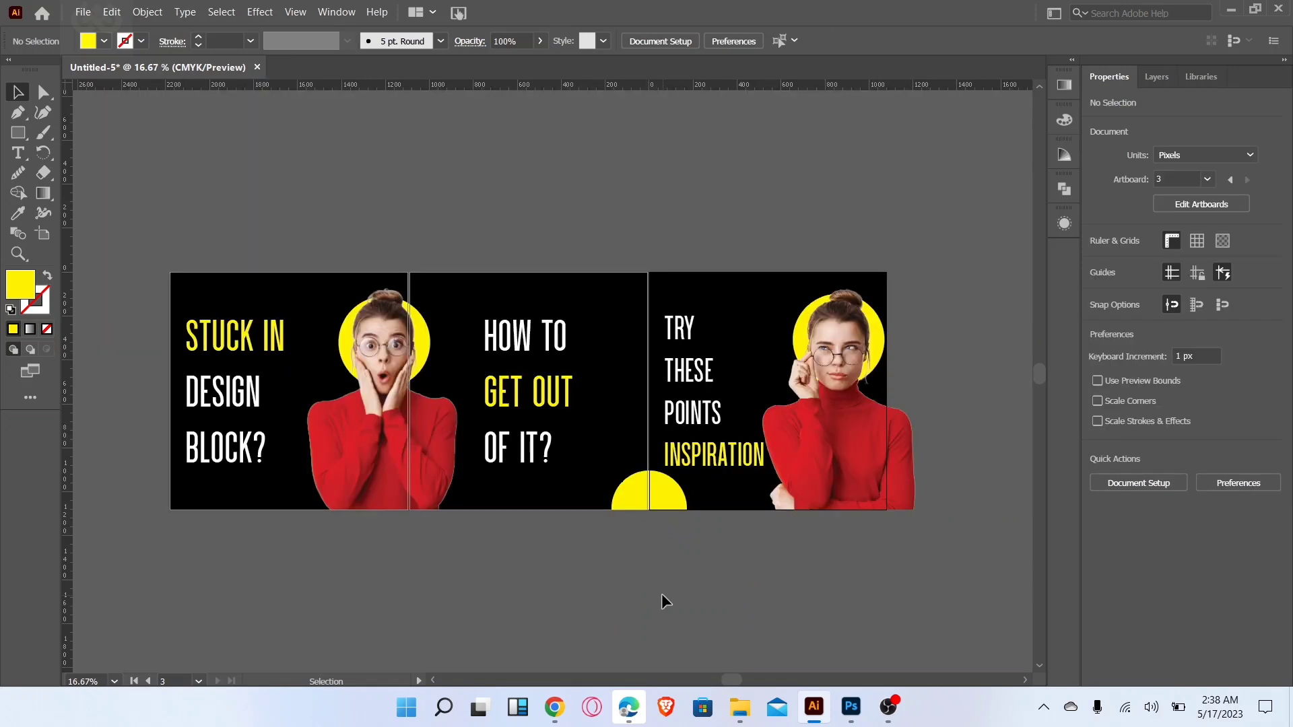